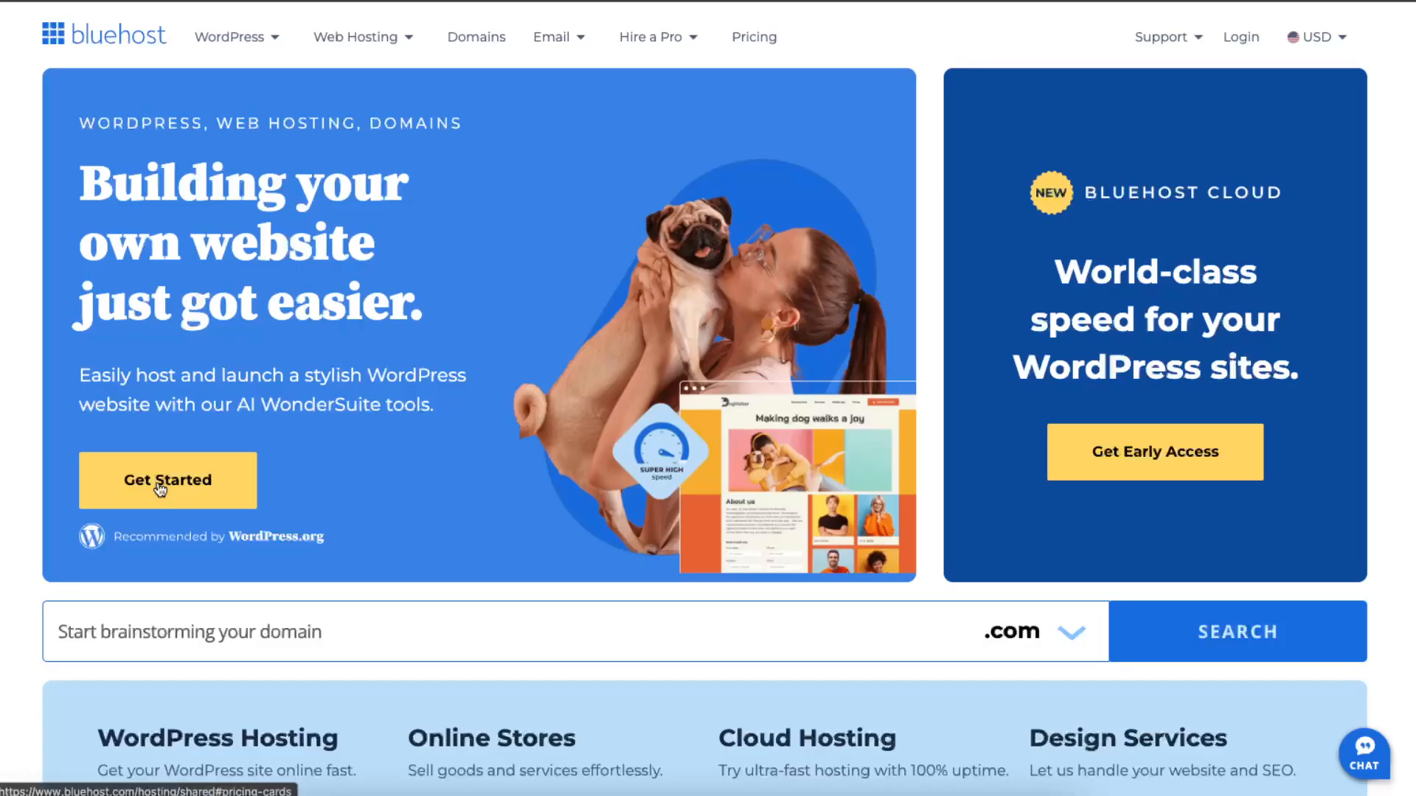
Step: Choose the Basic hosting plan from the 12-month pricing options and skip the online store special offer
scroll(883, 343, "down", 3)
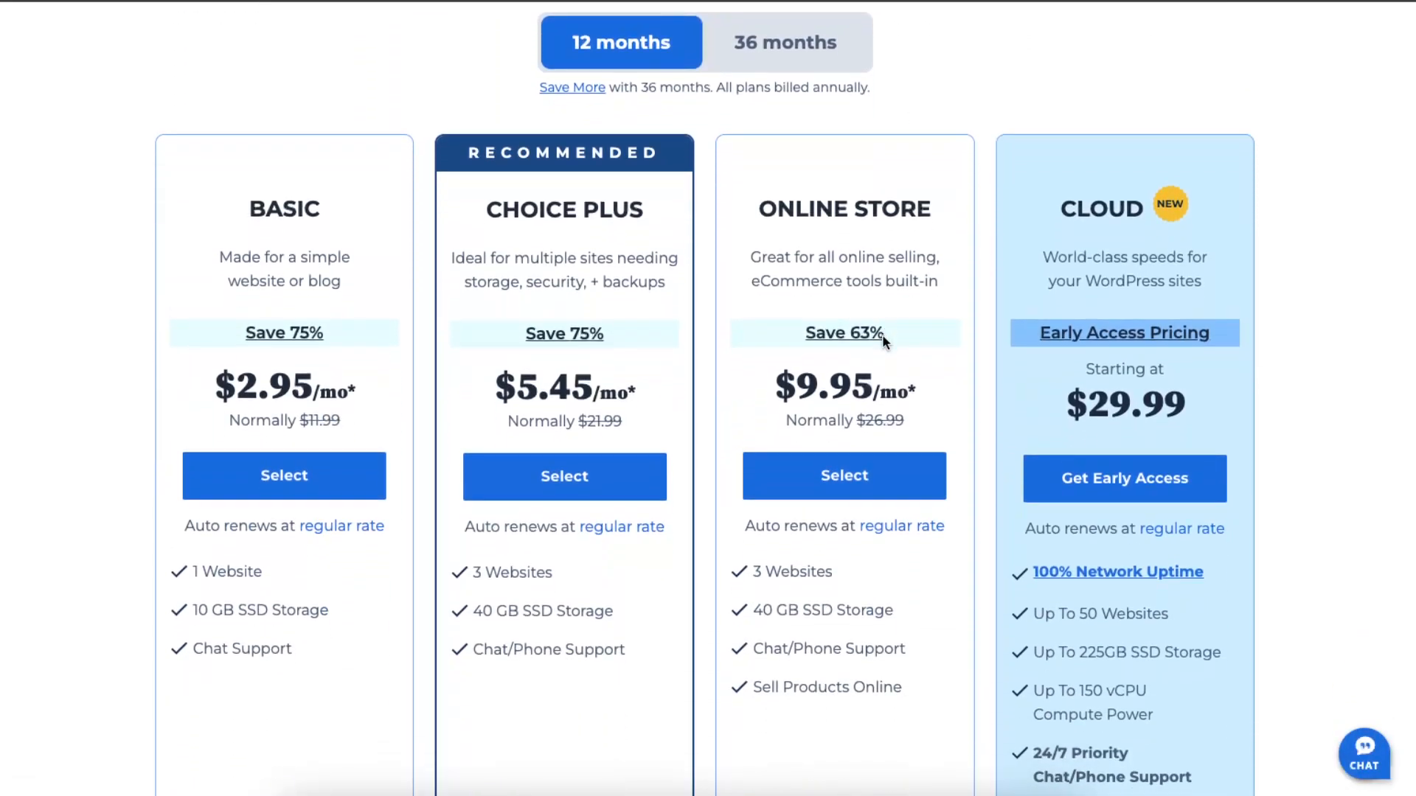
scroll(883, 339, "down", 3)
scroll(883, 341, "up", 1)
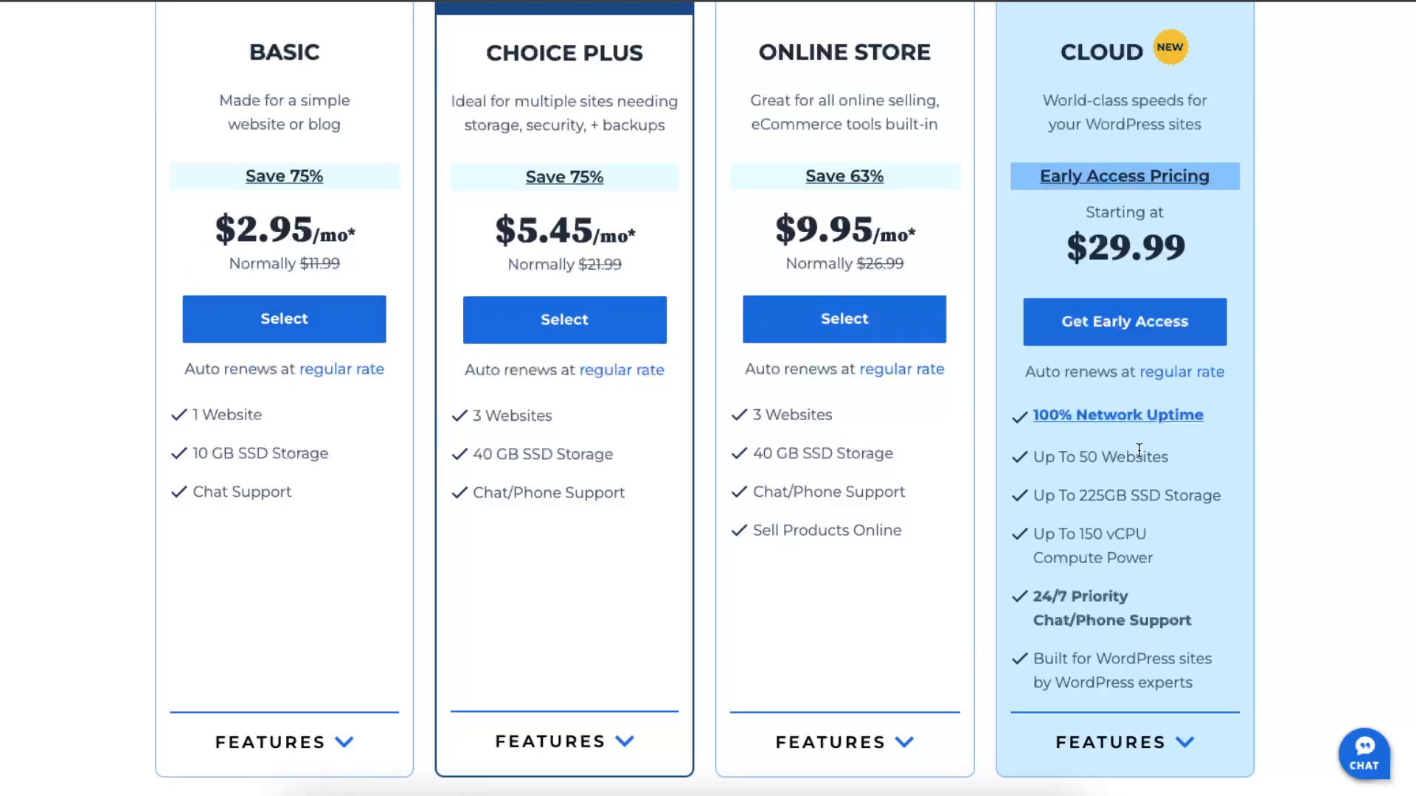
scroll(640, 605, "up", 1)
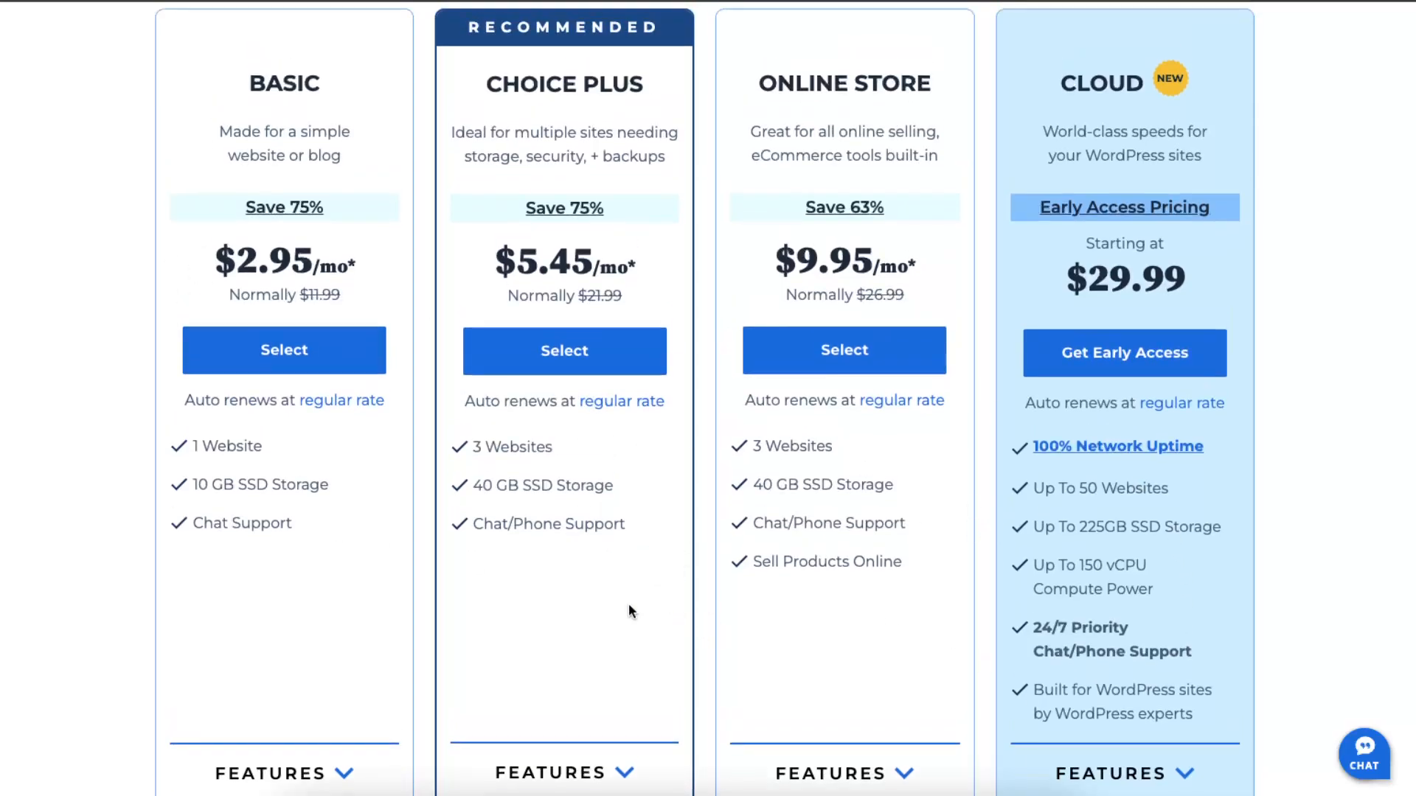
scroll(590, 596, "down", 10)
scroll(590, 596, "up", 9)
scroll(583, 596, "up", 3)
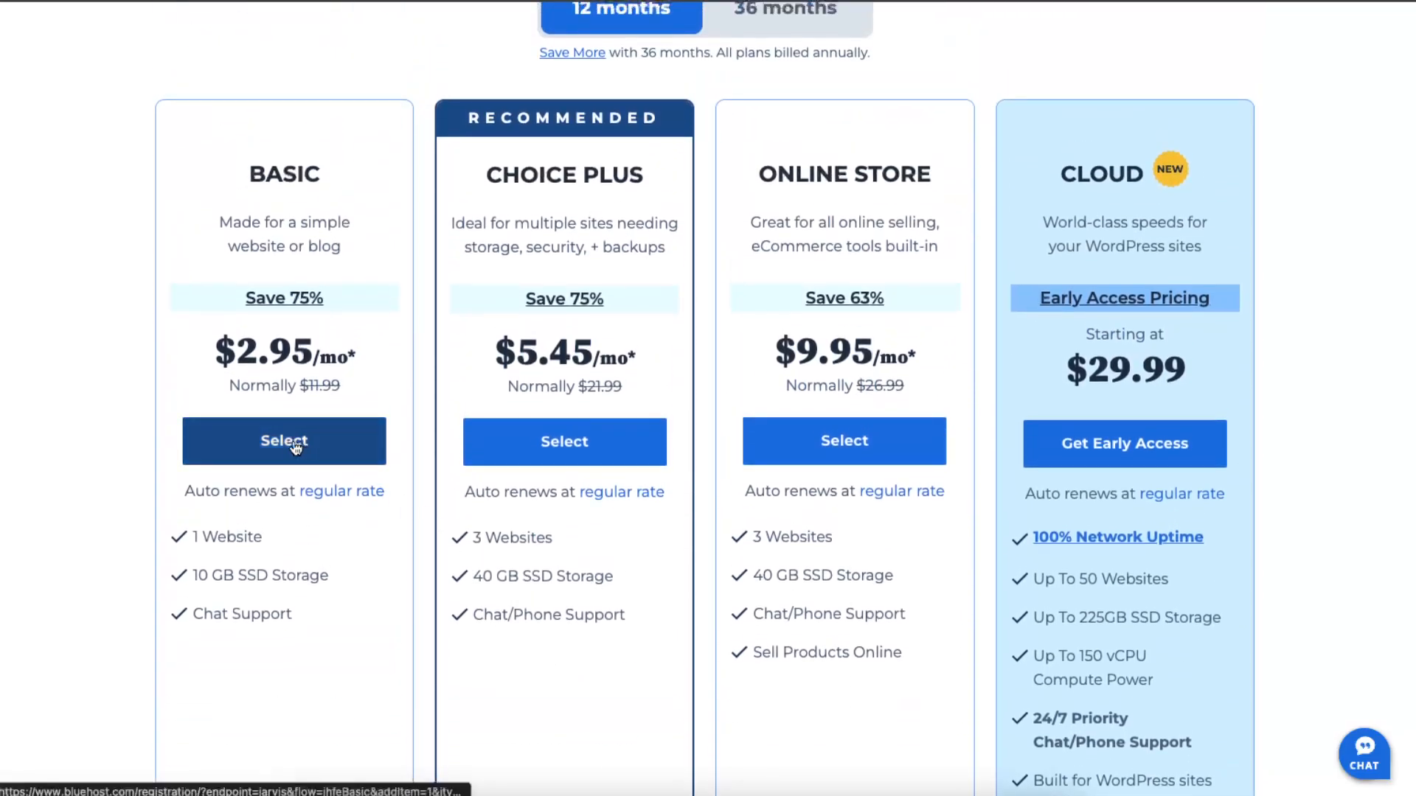
left_click(295, 445)
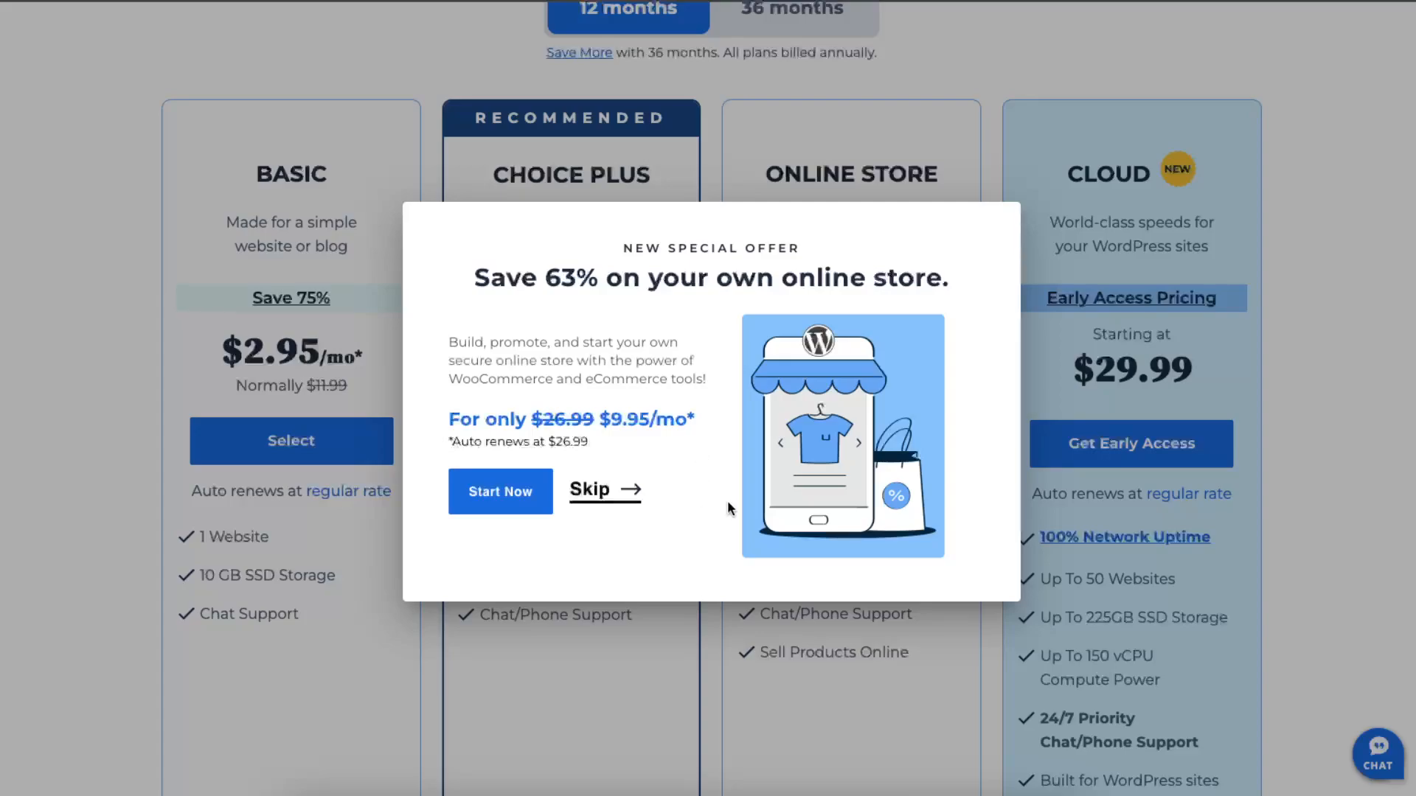
left_click(626, 497)
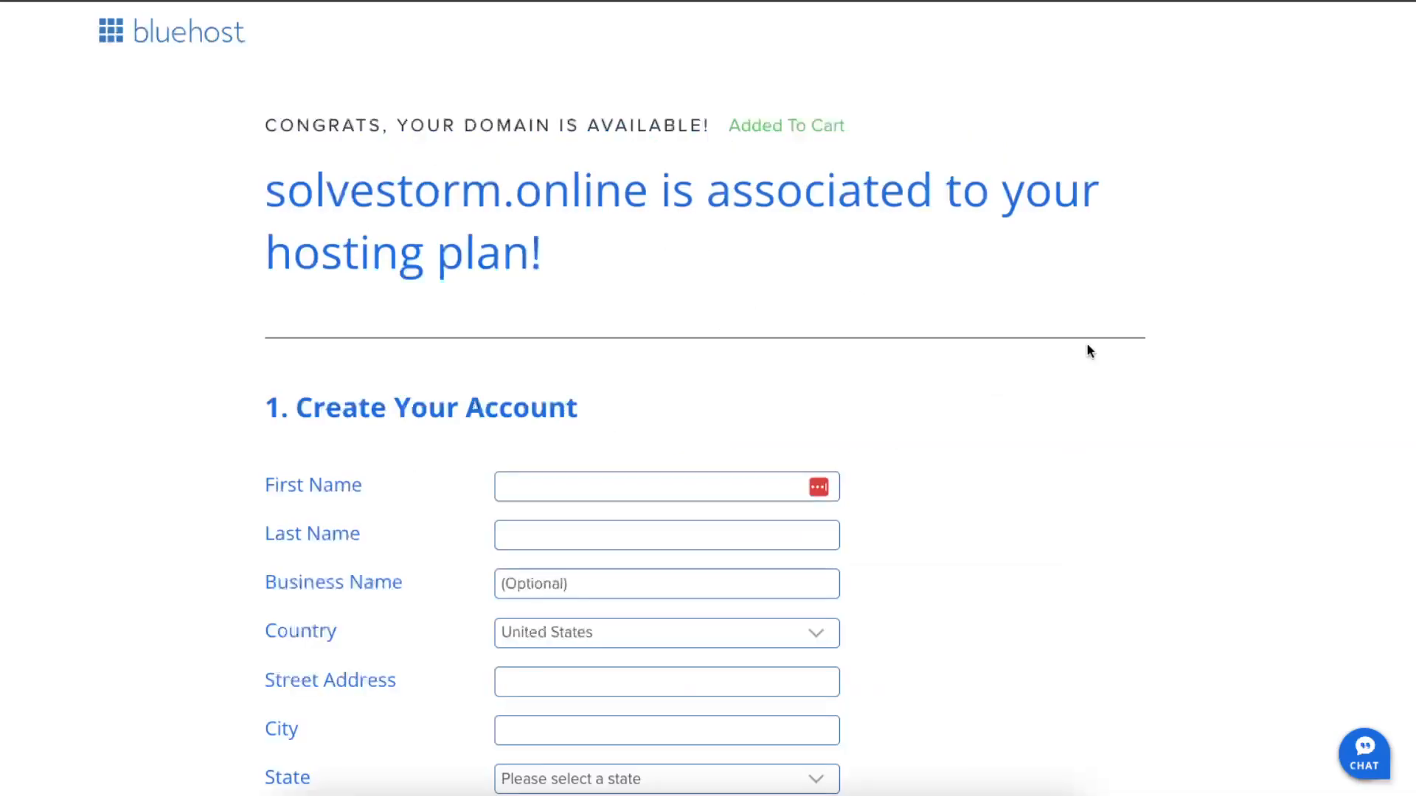
Step: Review the account creation and plan information fields on the registration form for solvestorm.online
scroll(1033, 346, "down", 2)
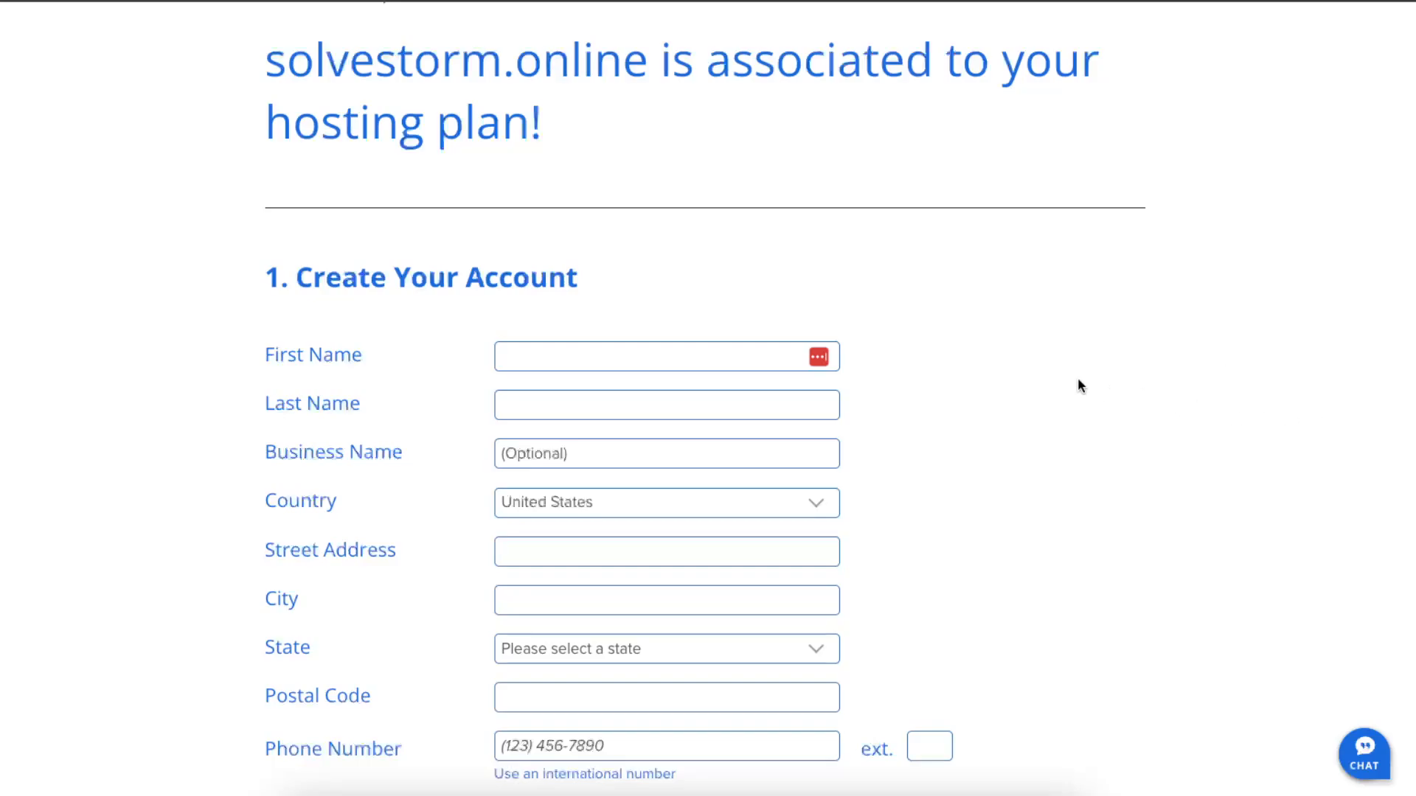
scroll(1078, 385, "down", 9)
scroll(1078, 383, "up", 4)
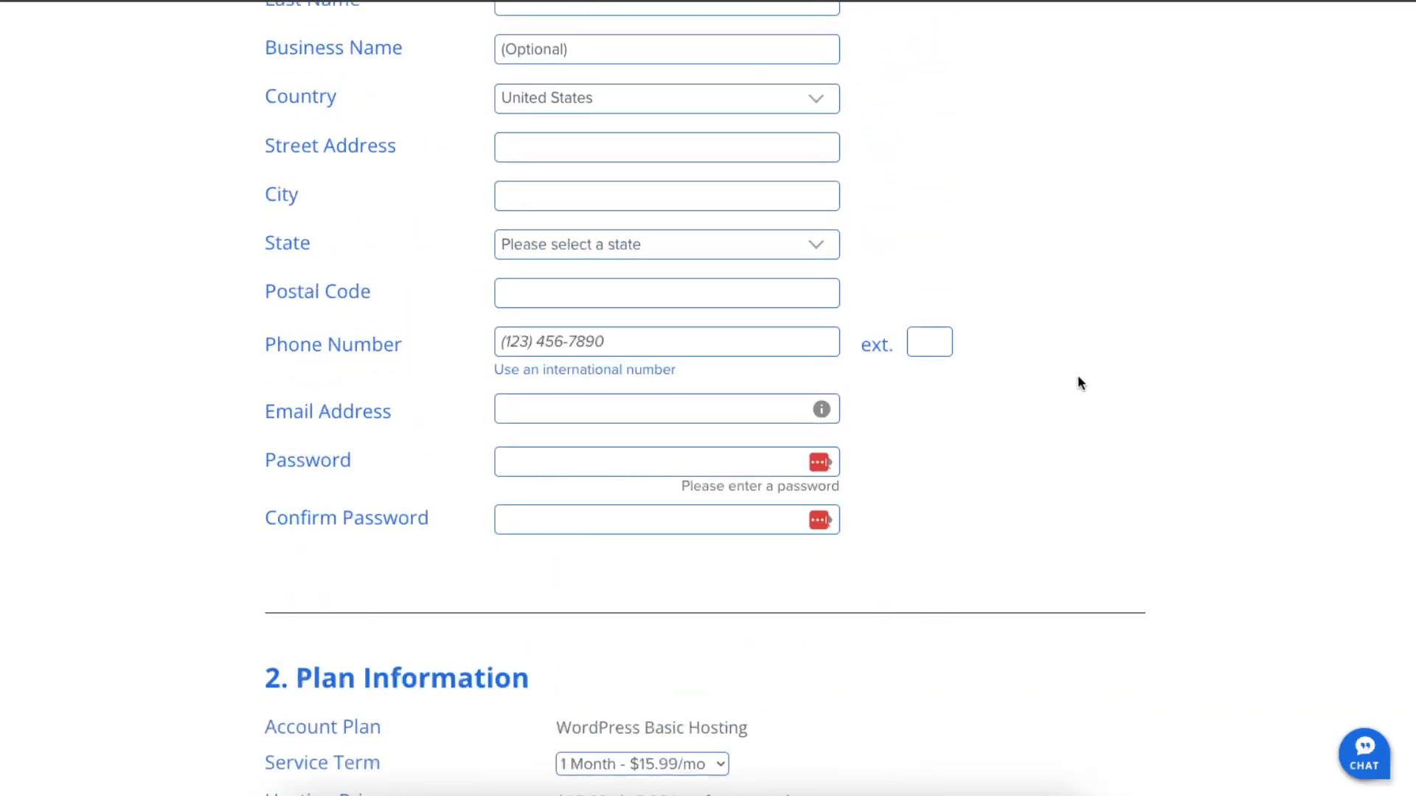
scroll(1077, 376, "down", 2)
scroll(1077, 378, "up", 5)
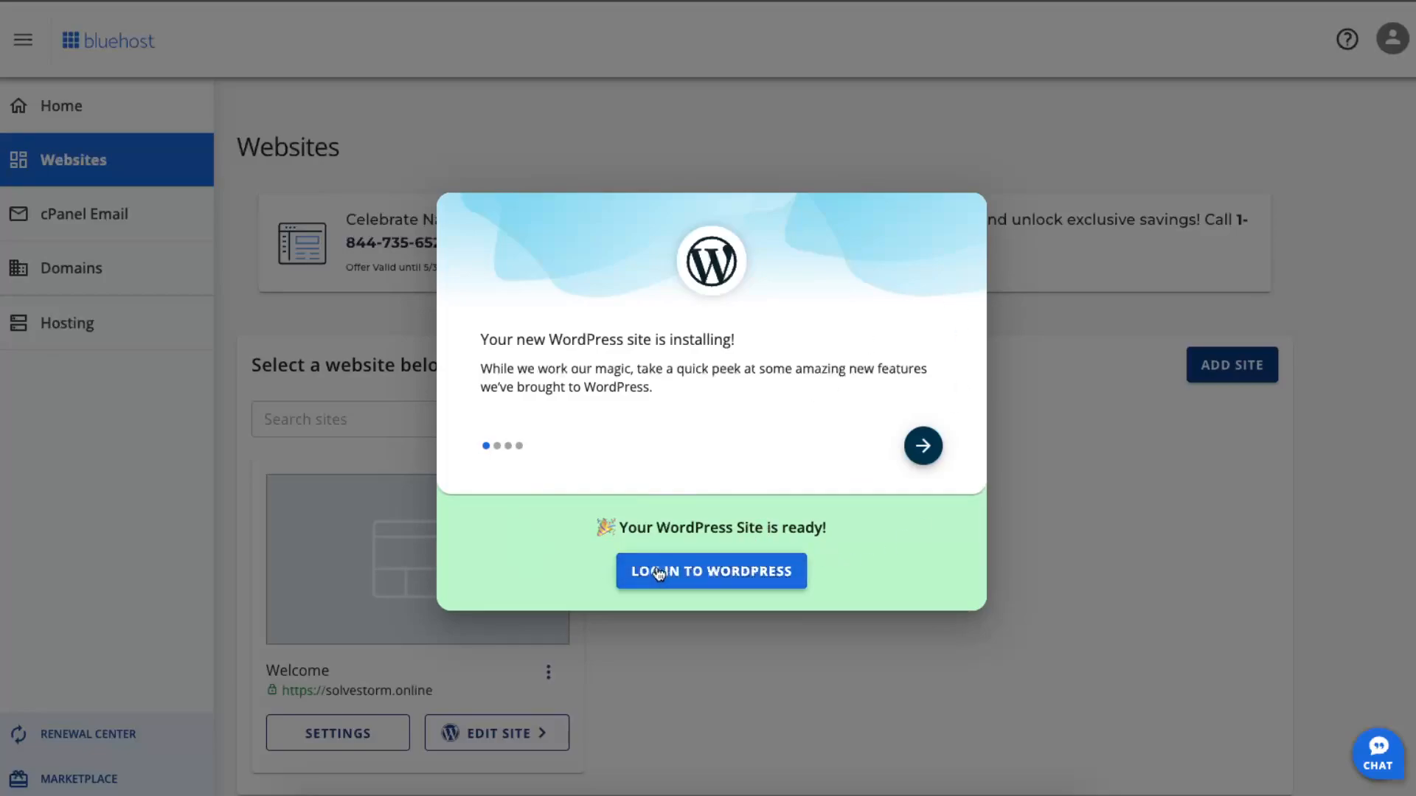
Step: Log in to the newly installed WordPress site and start the AI Website Creator
left_click(923, 445)
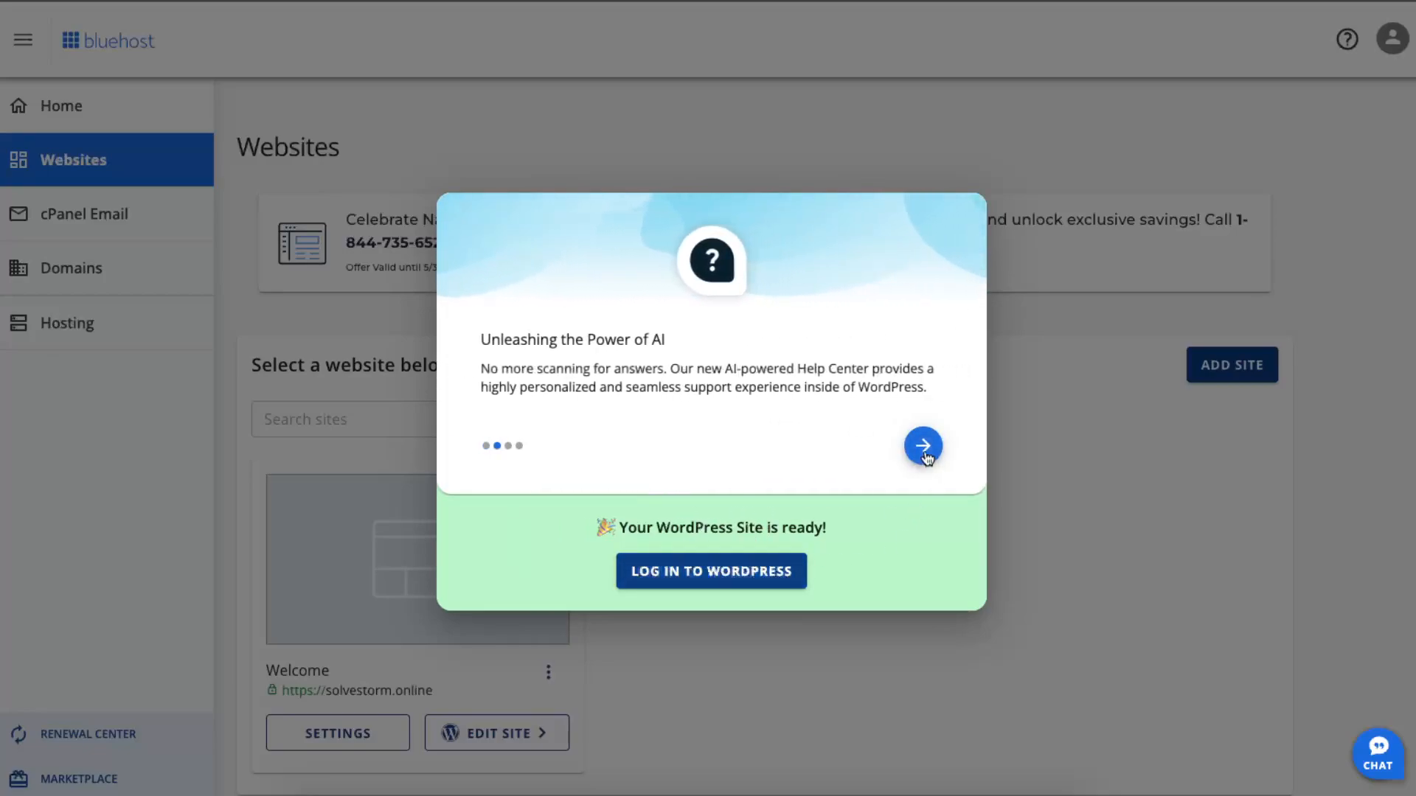
left_click(922, 446)
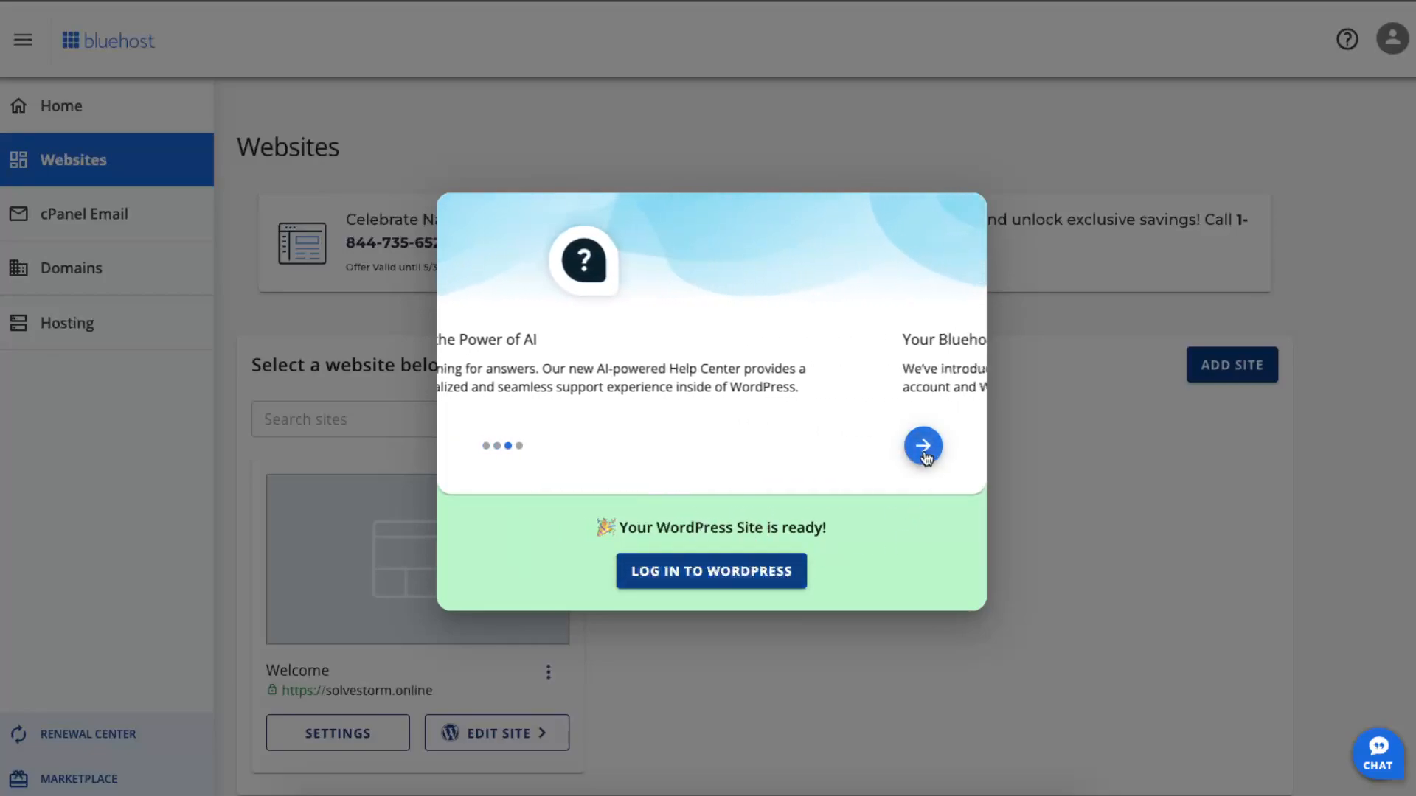
left_click(734, 567)
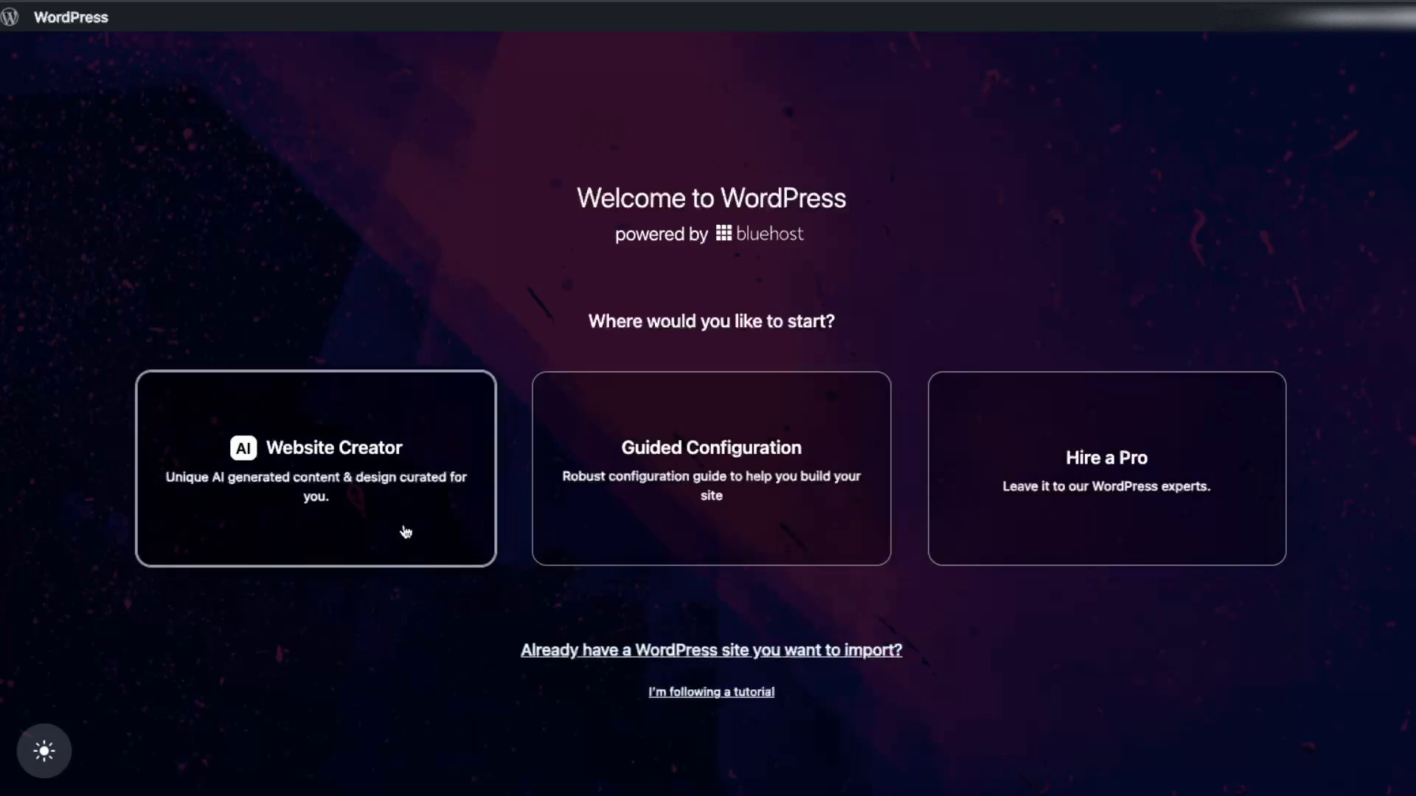
left_click(373, 500)
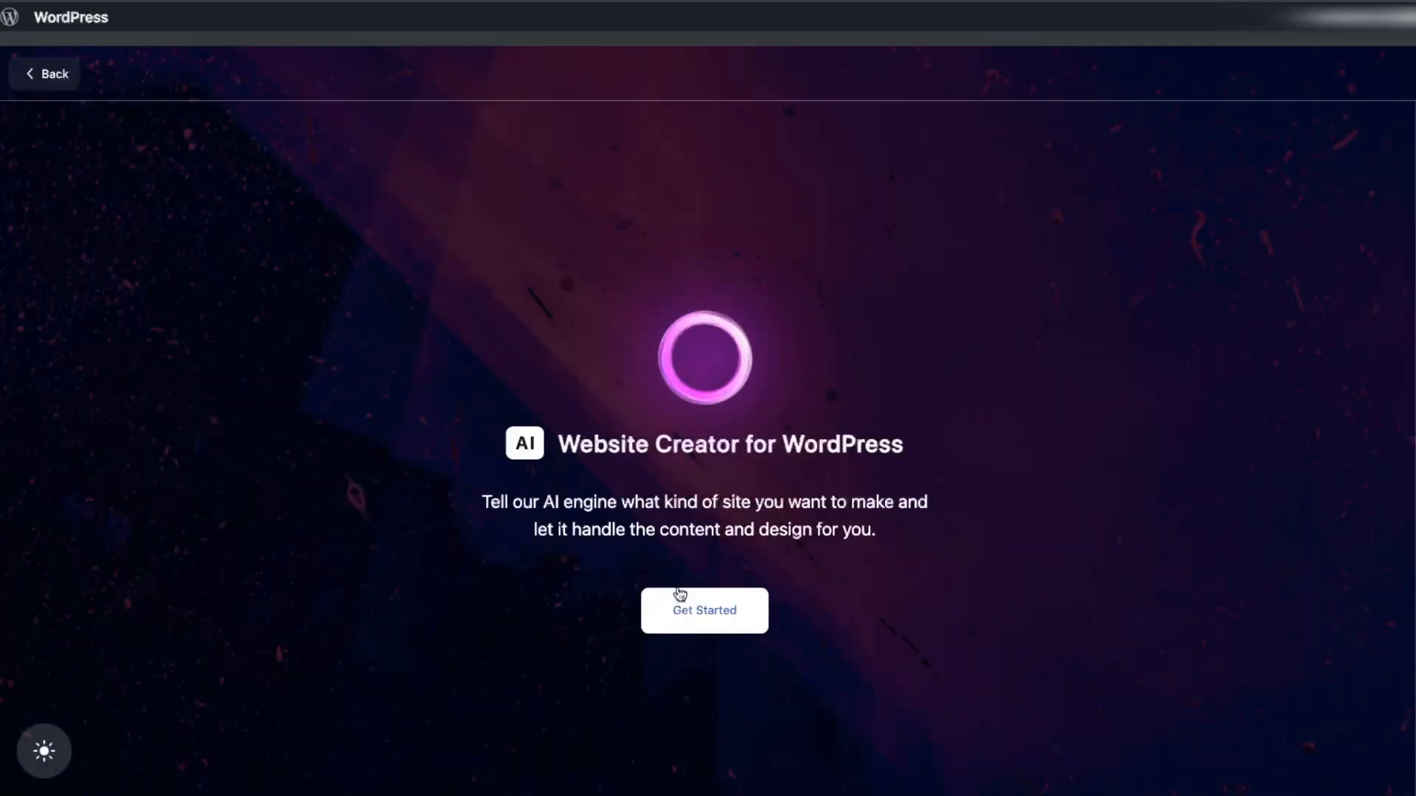
left_click(717, 624)
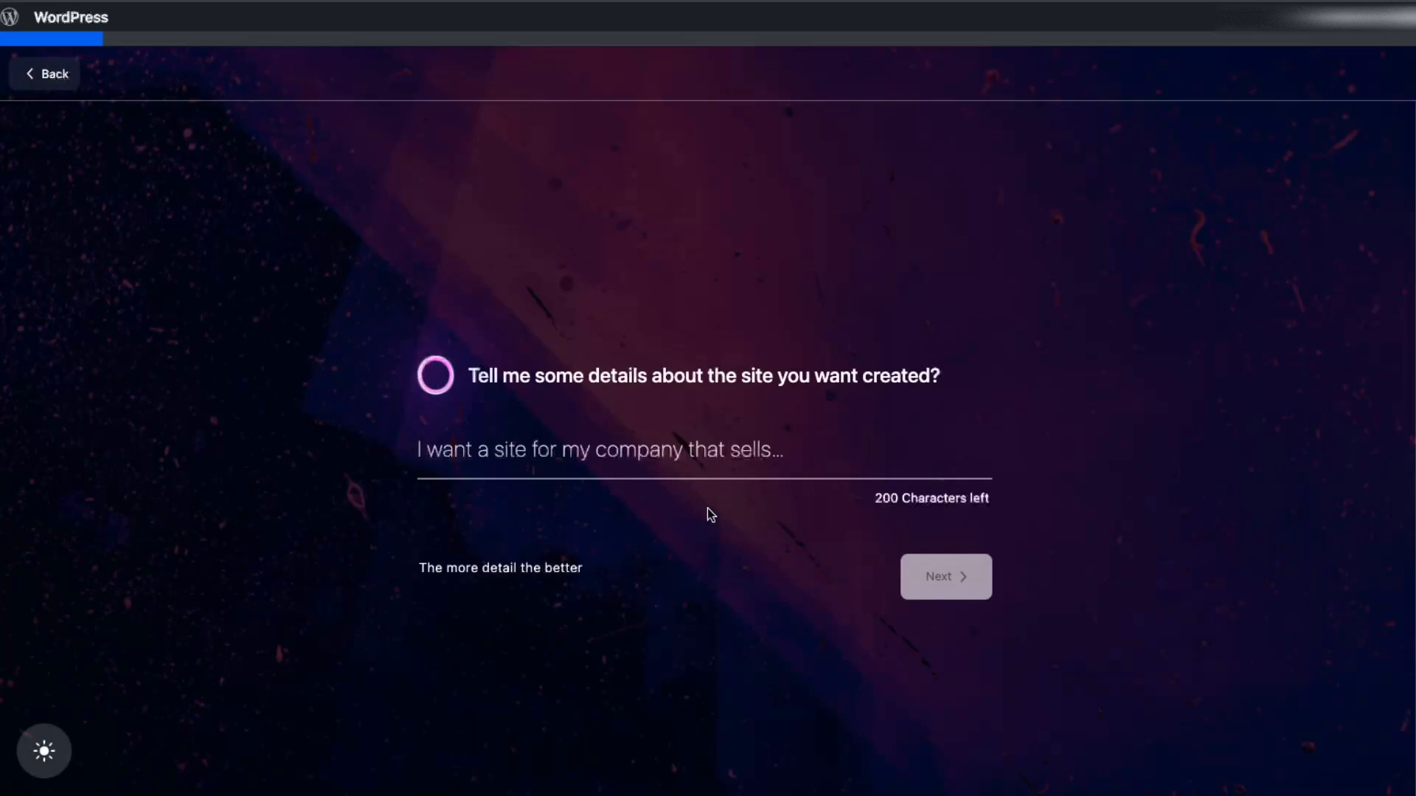
Step: Submit a site description for a YouTube channel portfolio and blog about fixing technical problems, creating websites, products, digital products, and fixing iPhone and Mac errors
left_click_drag(544, 377, 873, 384)
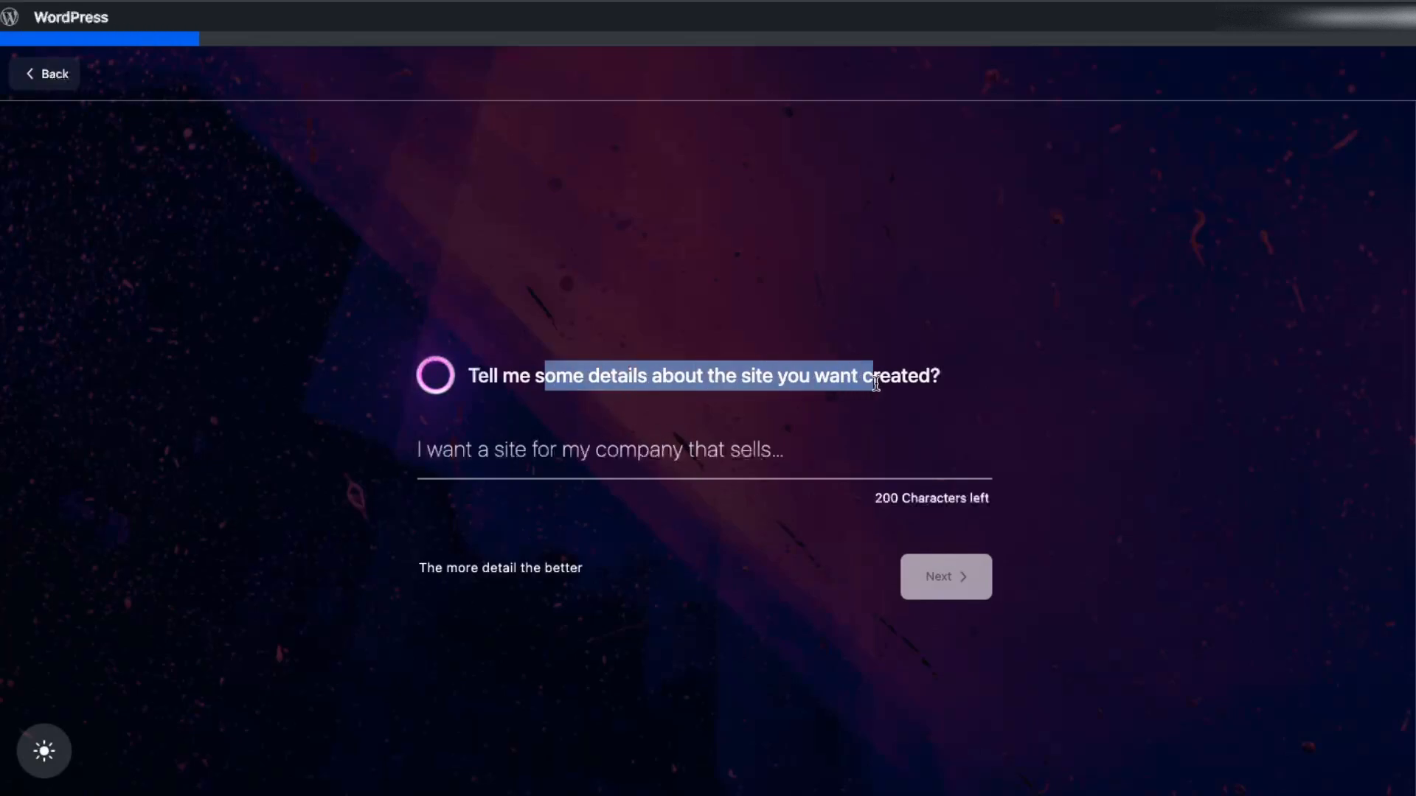
left_click(668, 453)
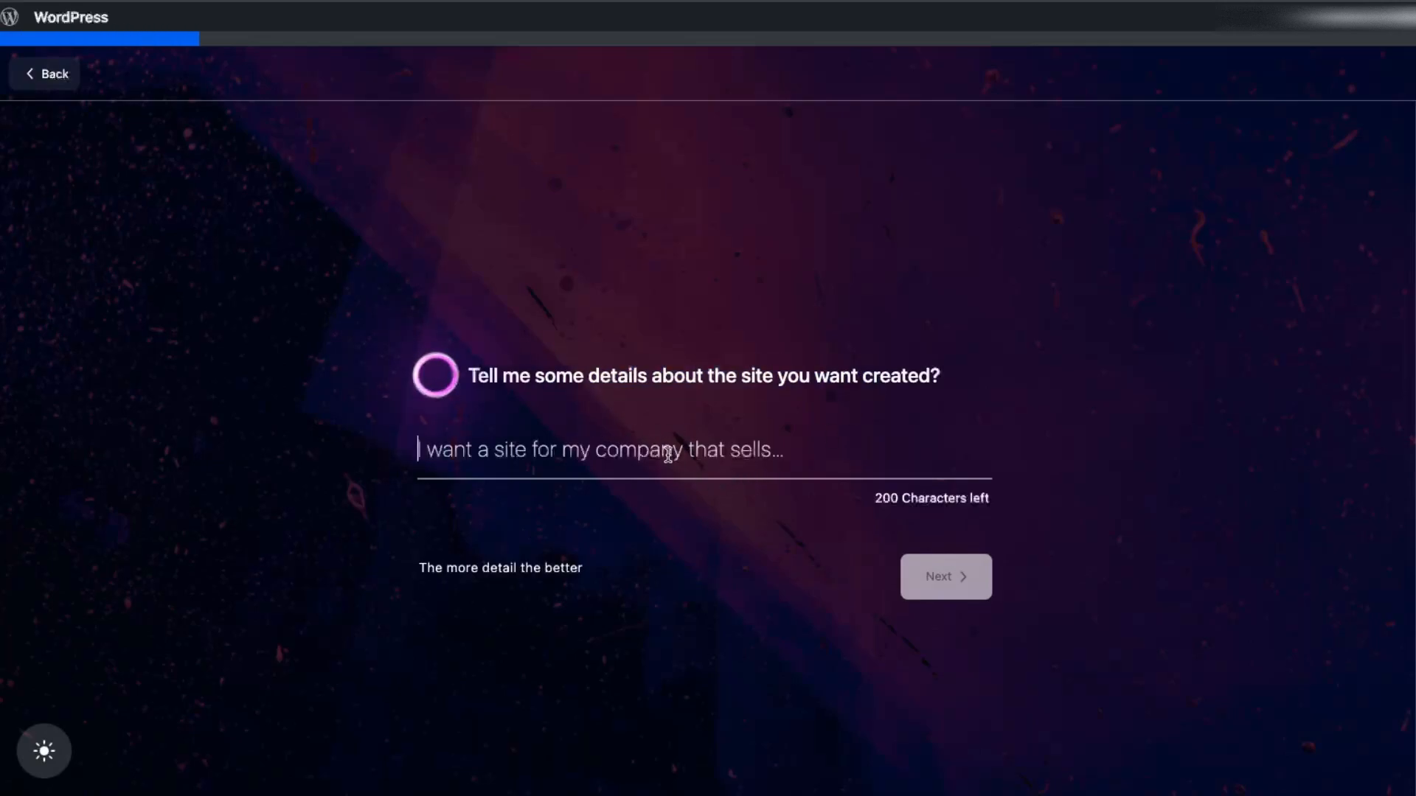
type("I want a site for my Youtube channel as a portfolio and a blog. My Youtube channel is about fixing technical problems, creating websites, products, digital products, fixing errors on iPhones, Mac, etc.O")
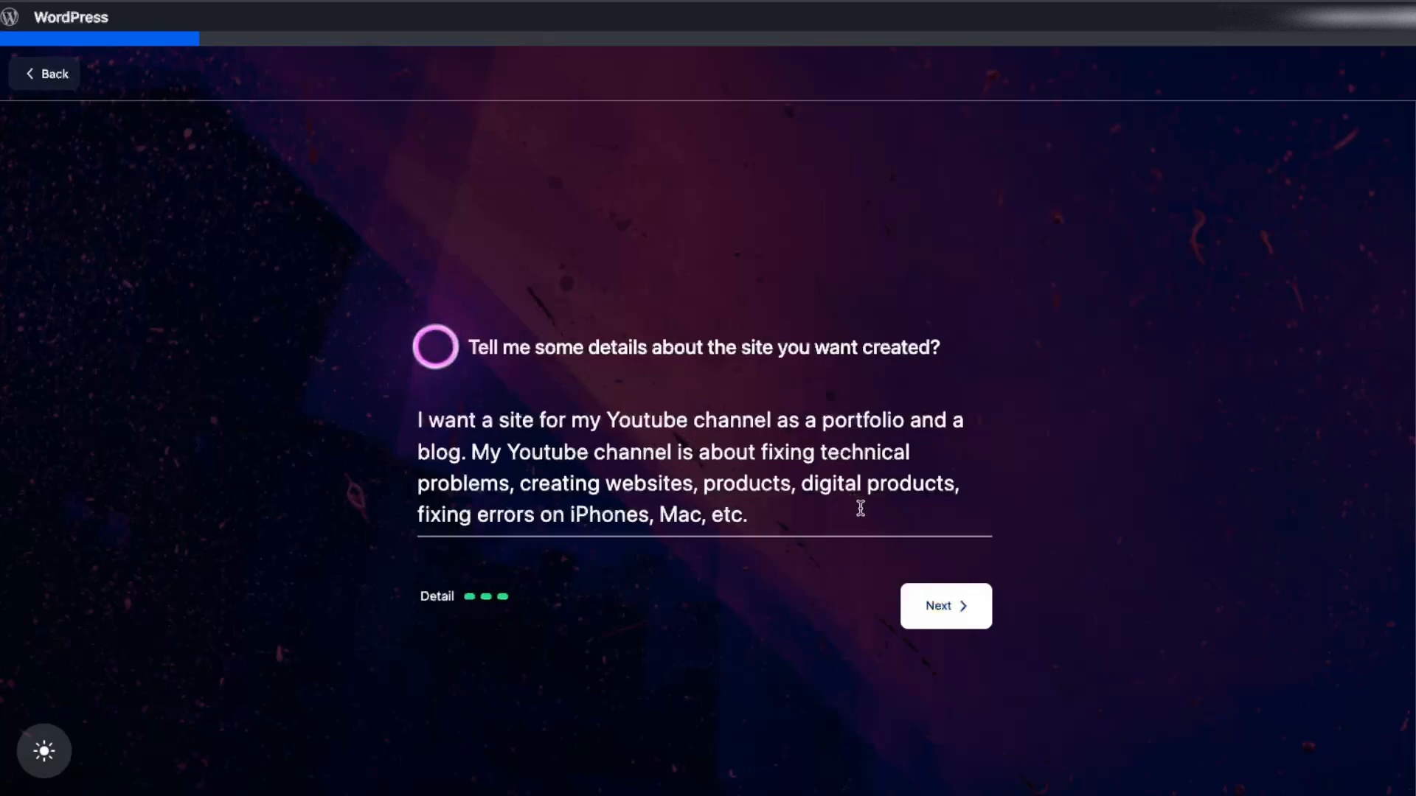
left_click(950, 623)
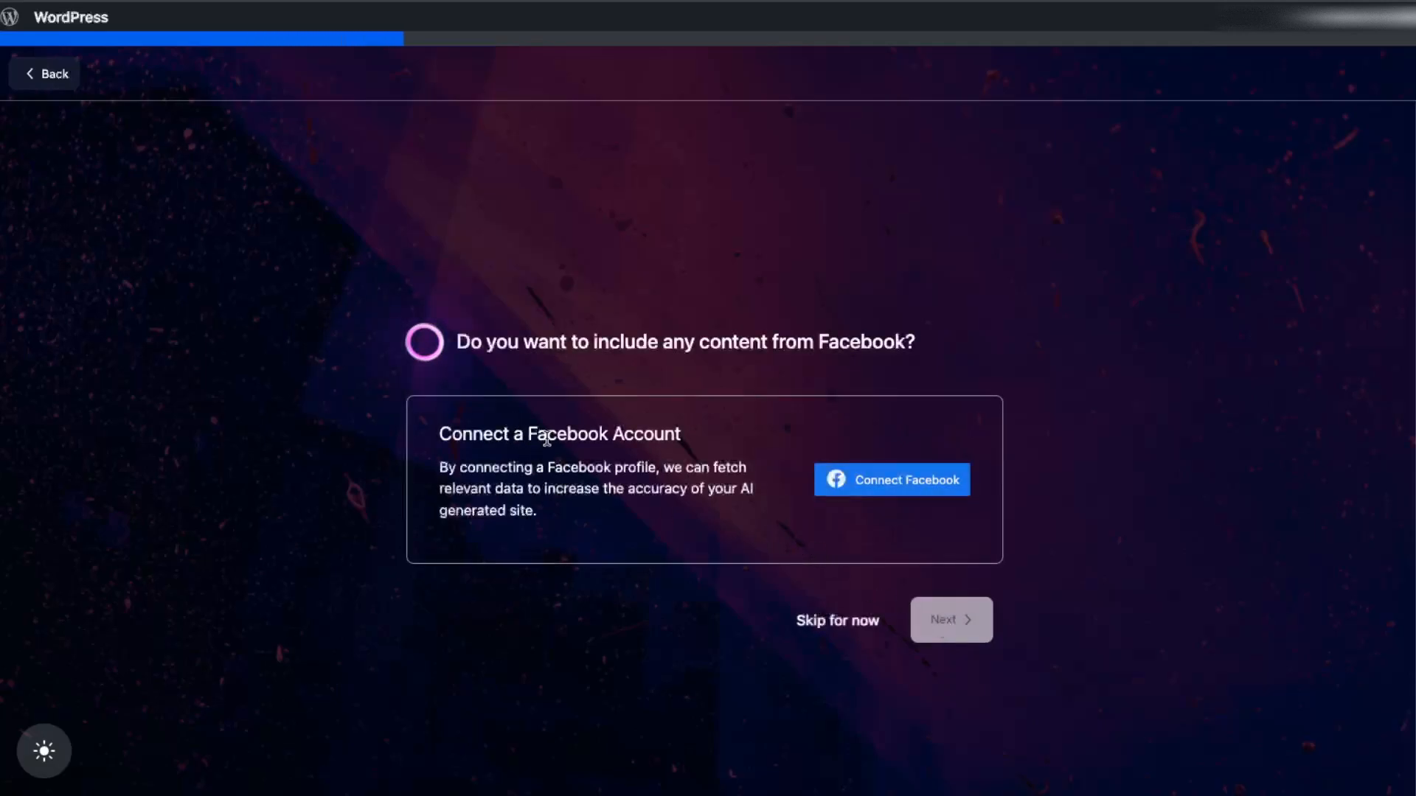
Step: Skip connecting a Facebook account as a content source for the AI-generated site
left_click_drag(557, 435, 727, 495)
left_click(730, 501)
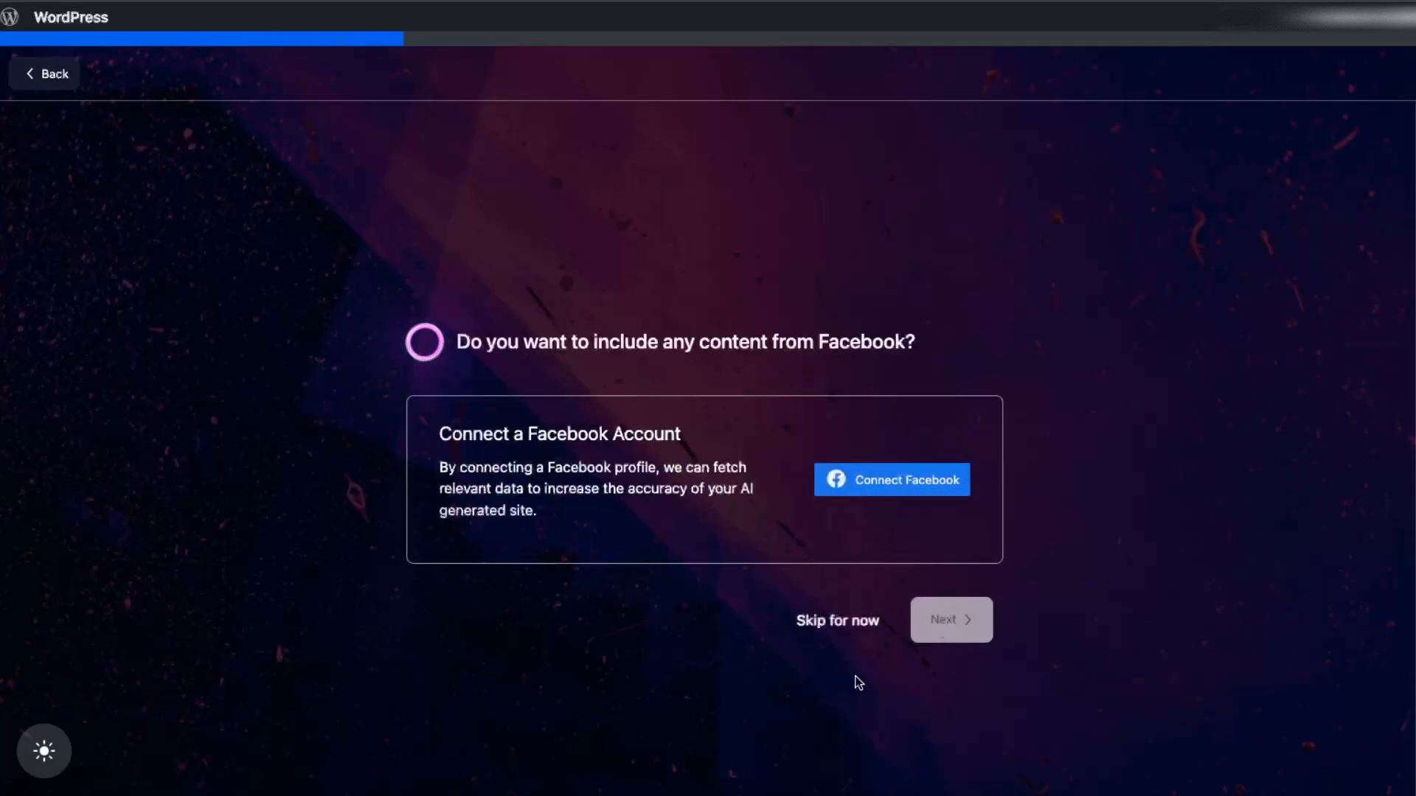
left_click(843, 623)
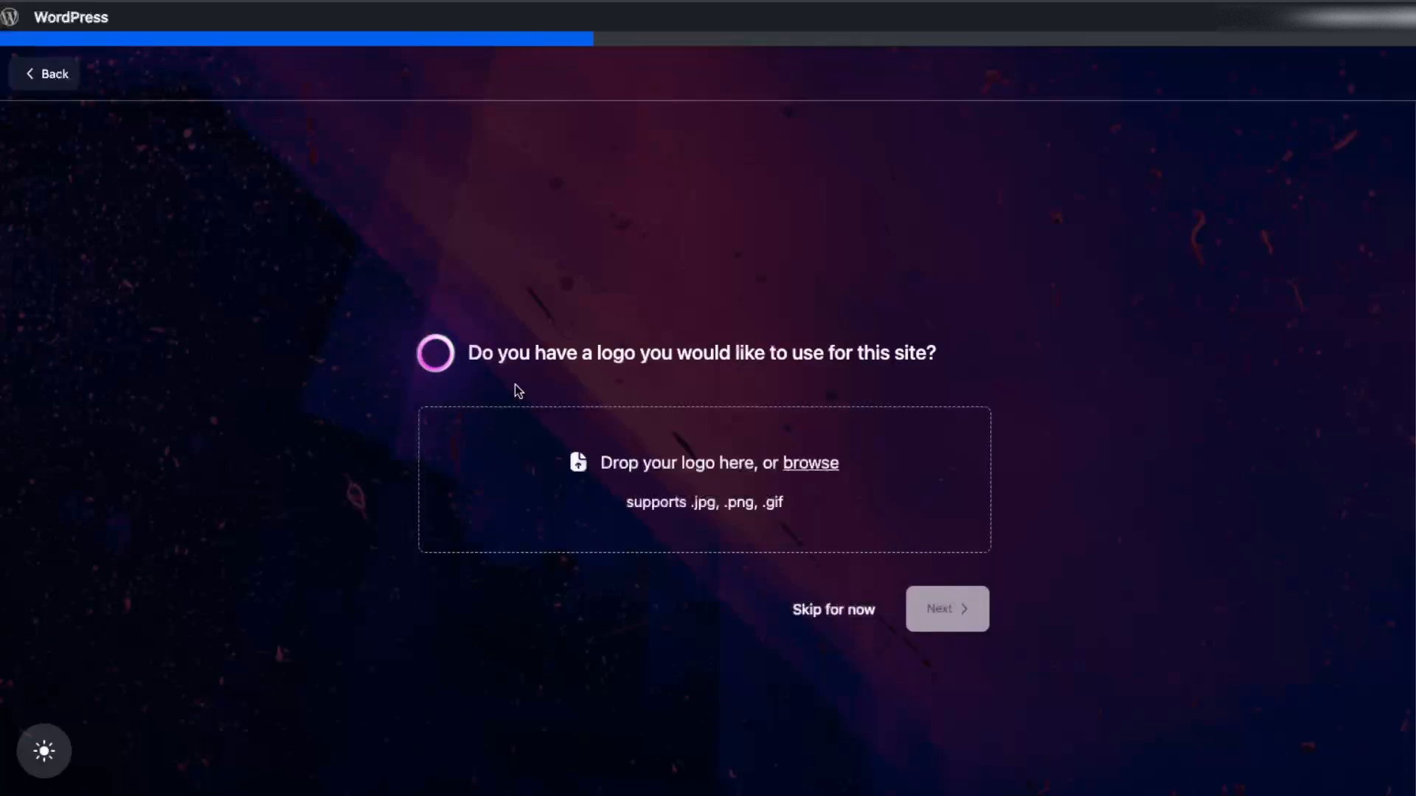
Step: Upload storm shop.png as the site logo and continue to the generated designs
left_click_drag(494, 354, 901, 357)
left_click(901, 357)
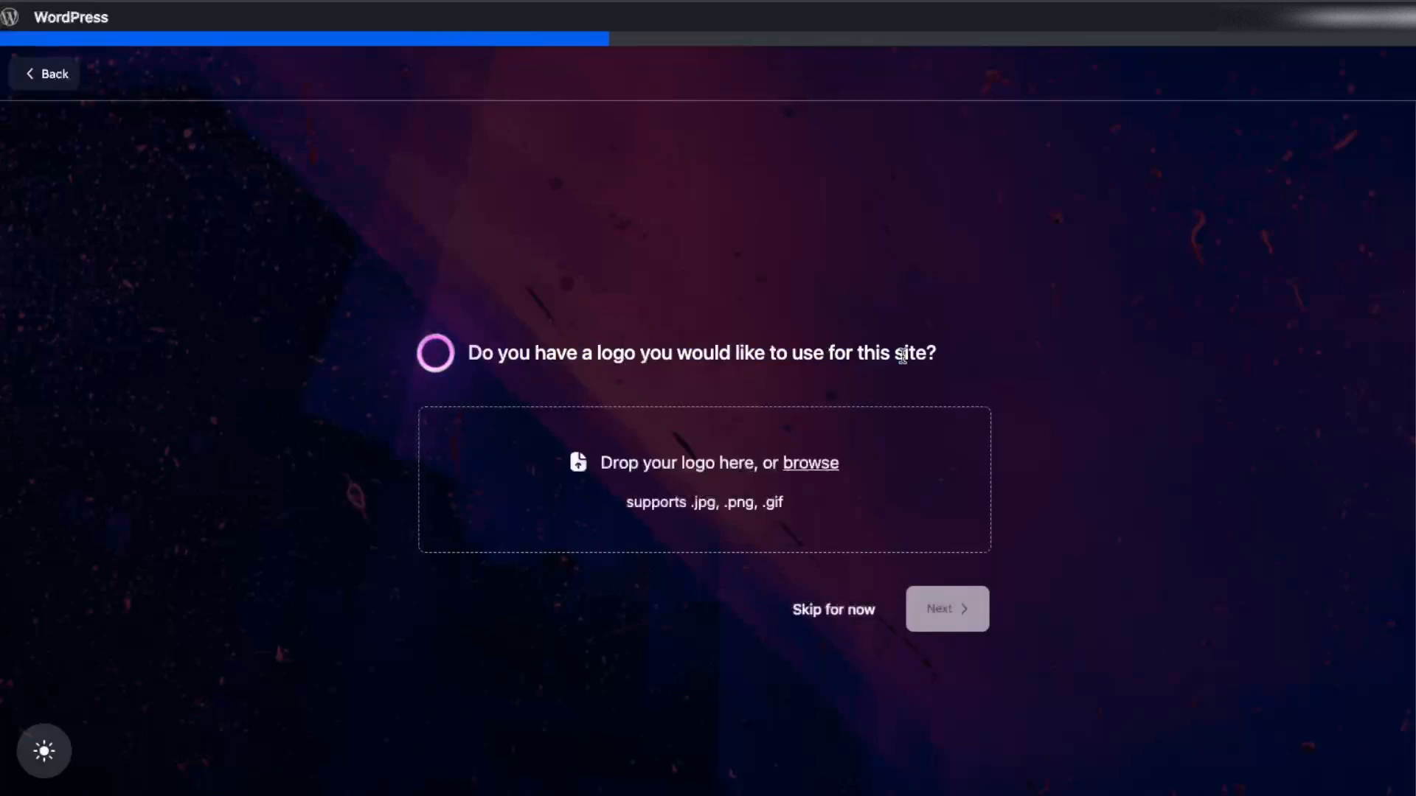
left_click(800, 465)
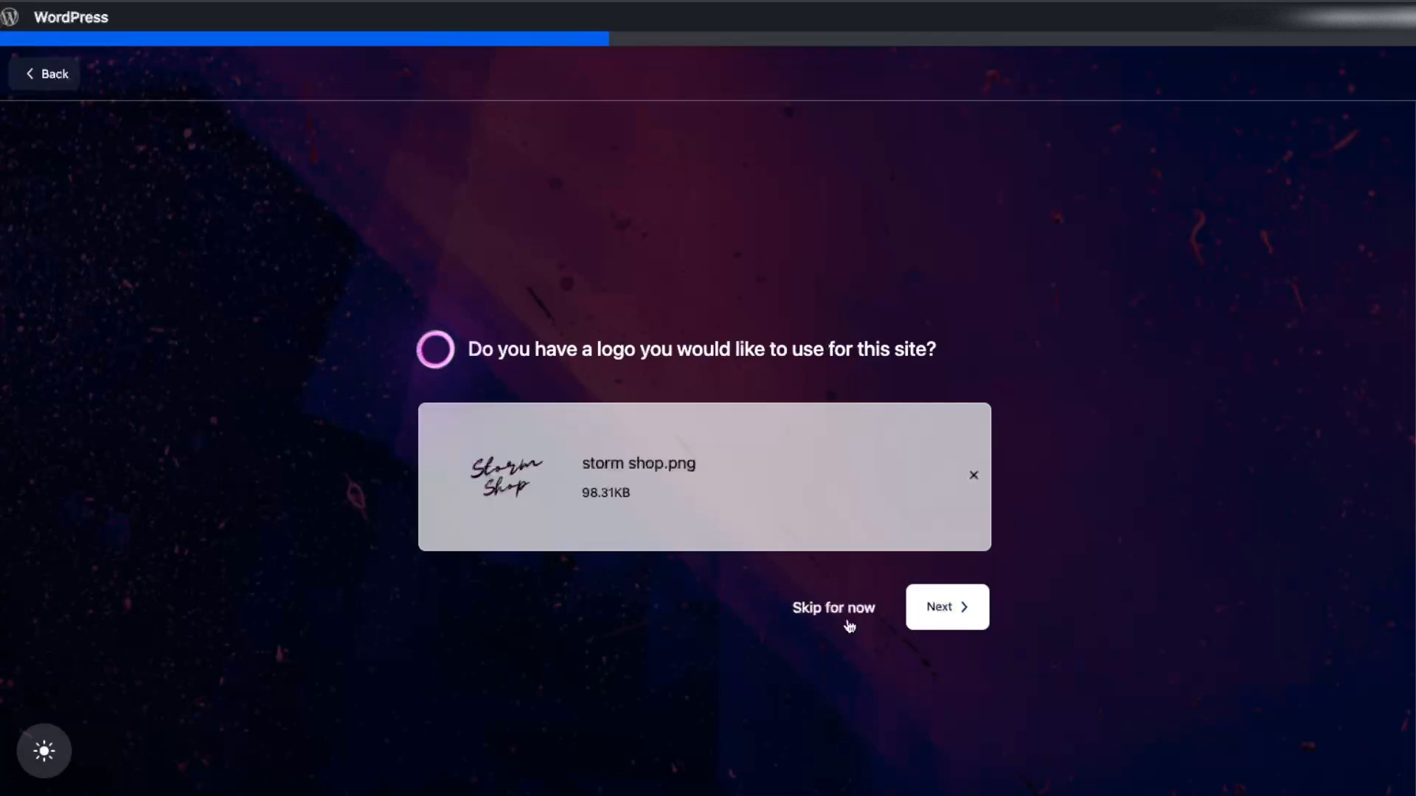
left_click(945, 618)
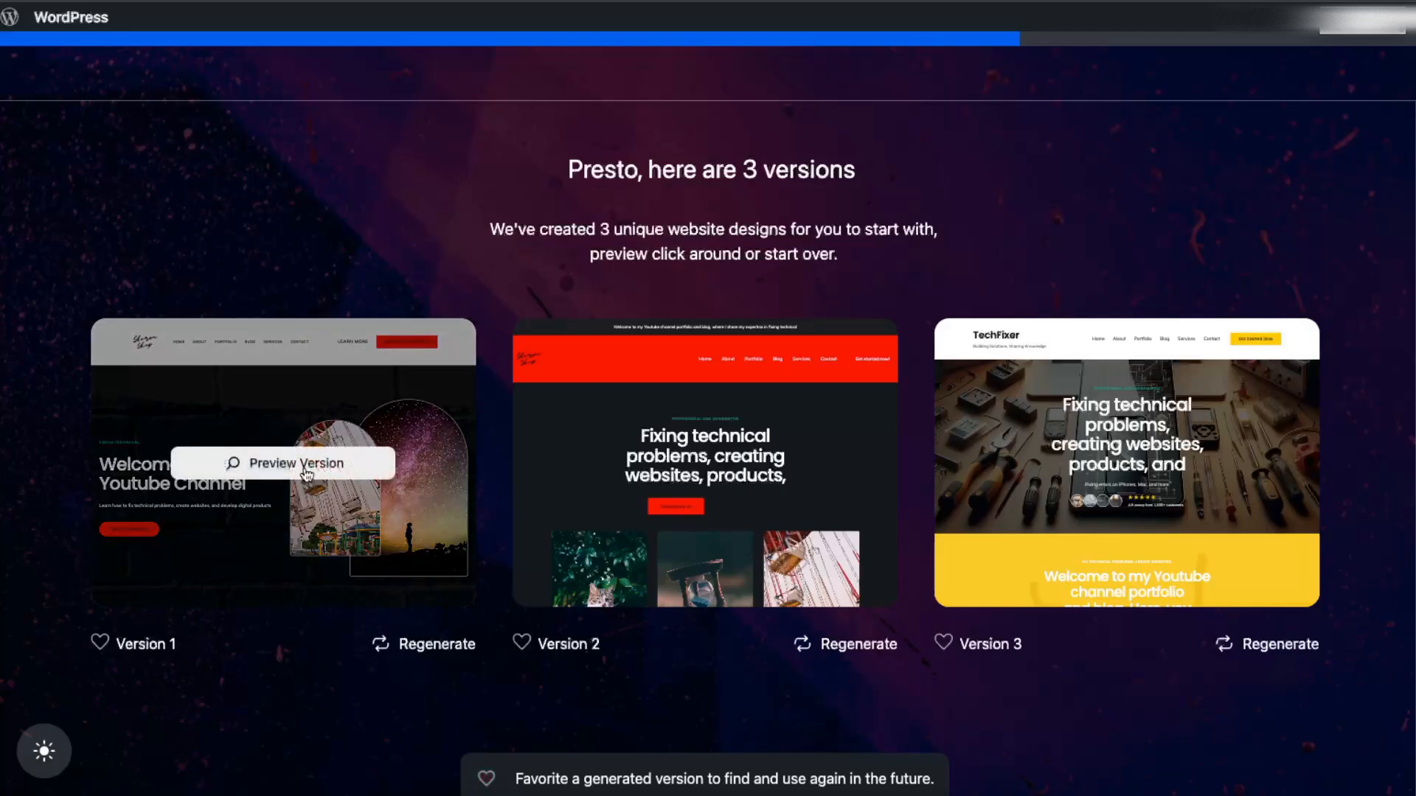
Step: Preview the Version 1 design and examine its homepage from the header down to the footer
left_click(315, 467)
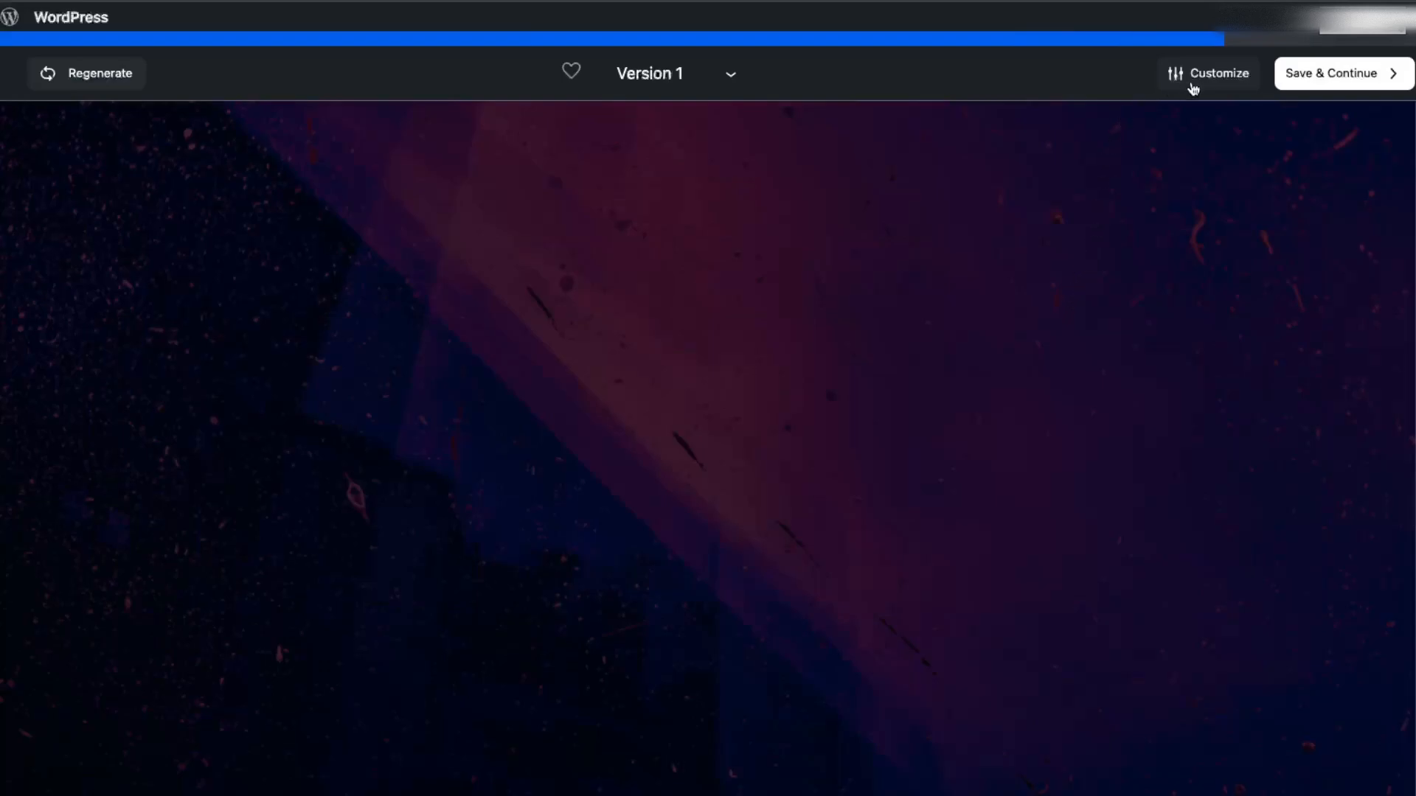
scroll(1103, 372, "down", 10)
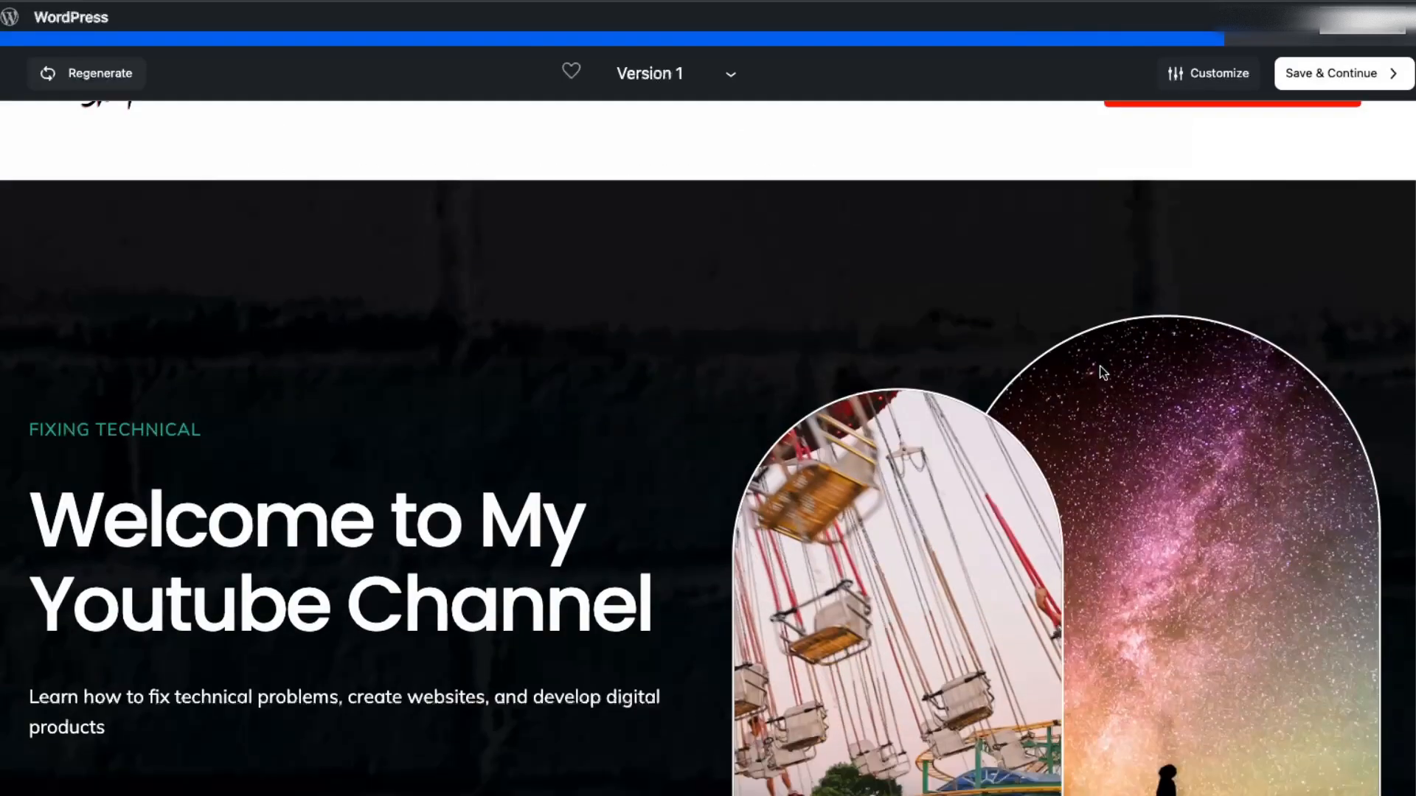
scroll(1104, 372, "down", 12)
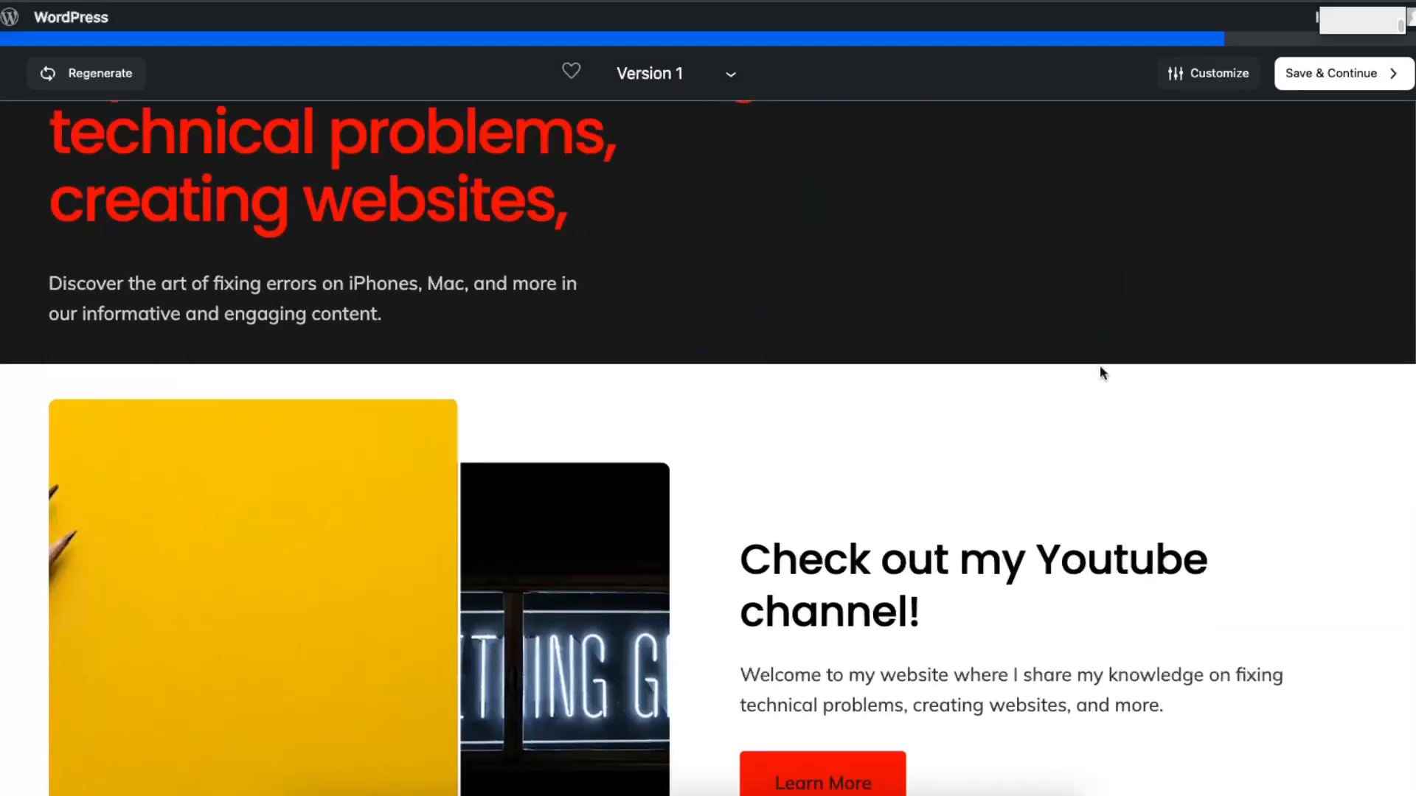
scroll(1103, 372, "down", 10)
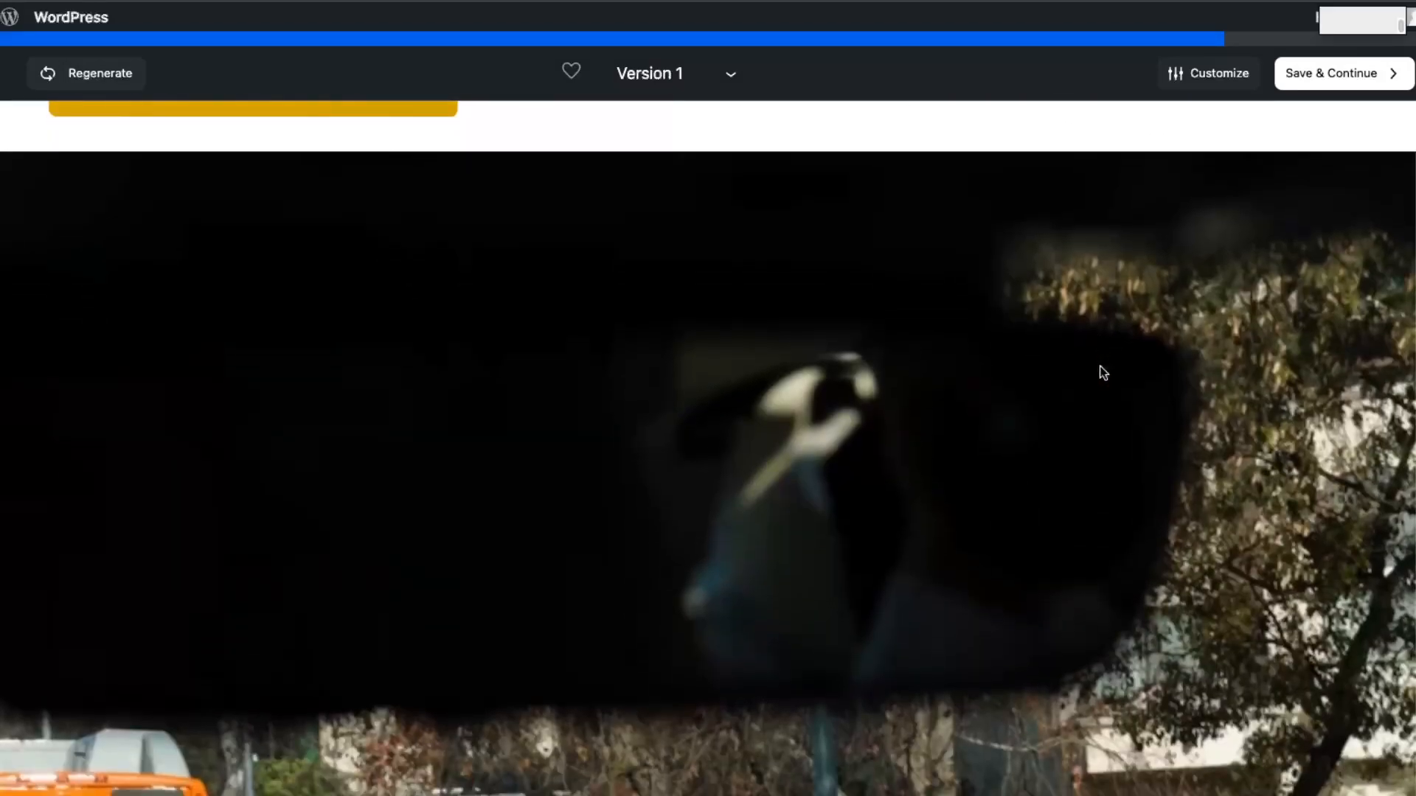
scroll(1100, 369, "down", 5)
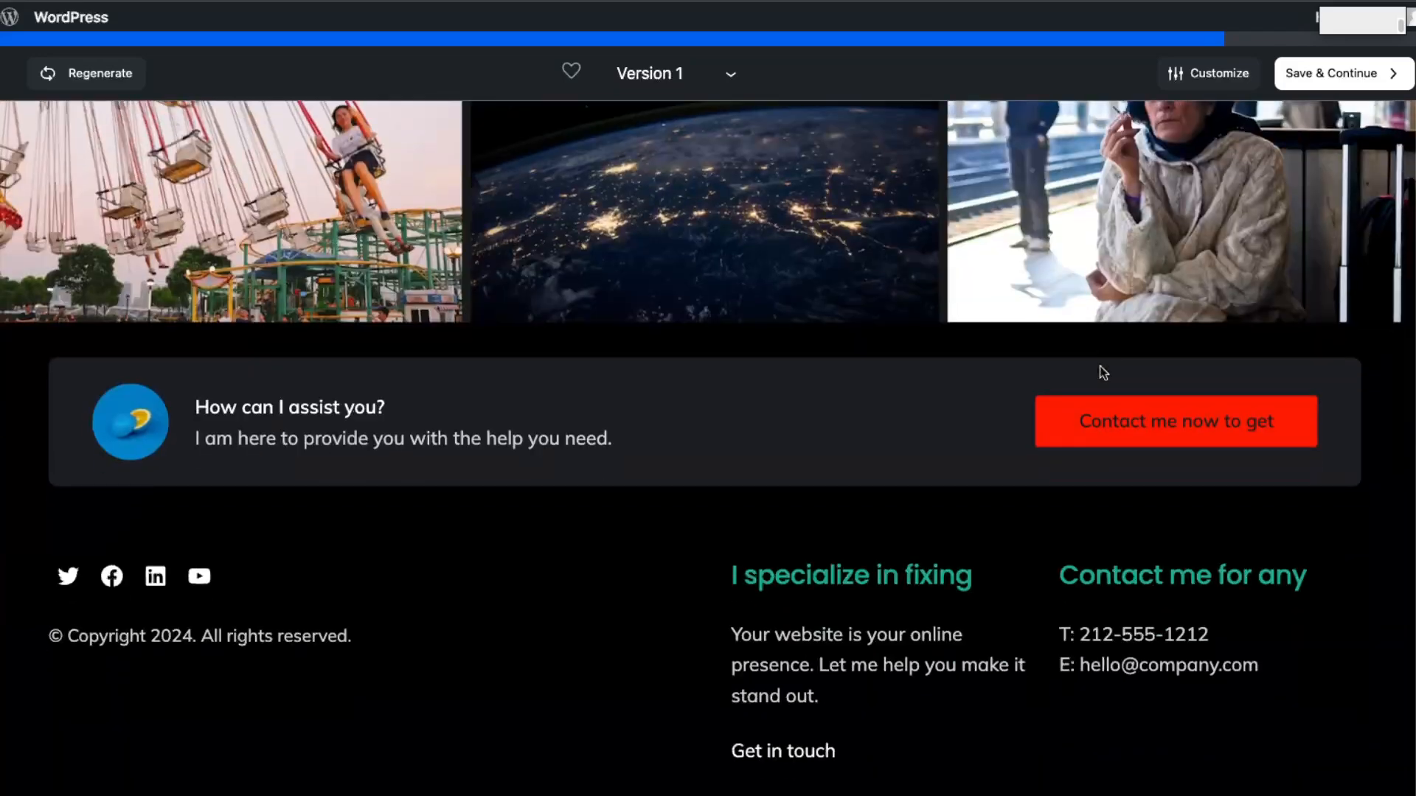
scroll(891, 506, "up", 4)
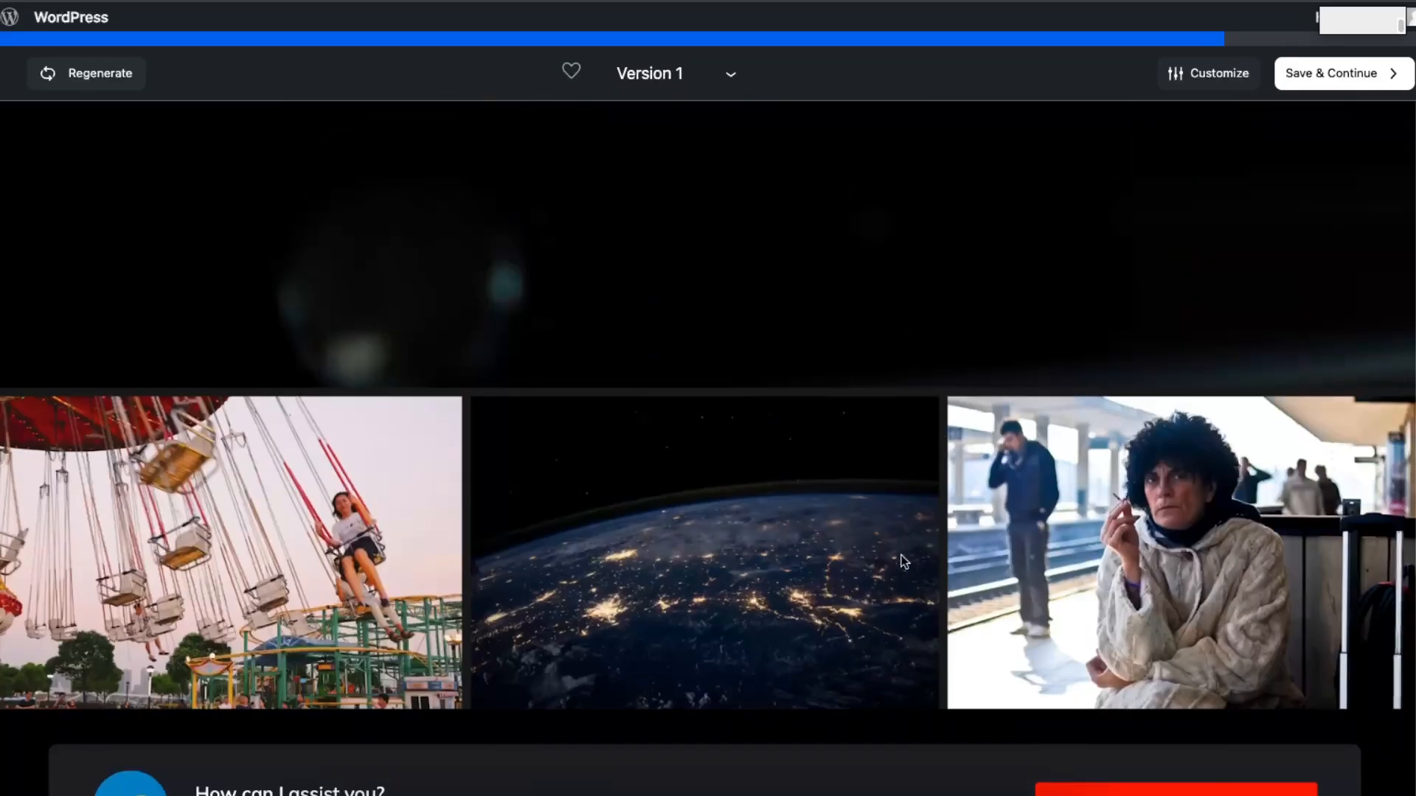
scroll(895, 514, "down", 4)
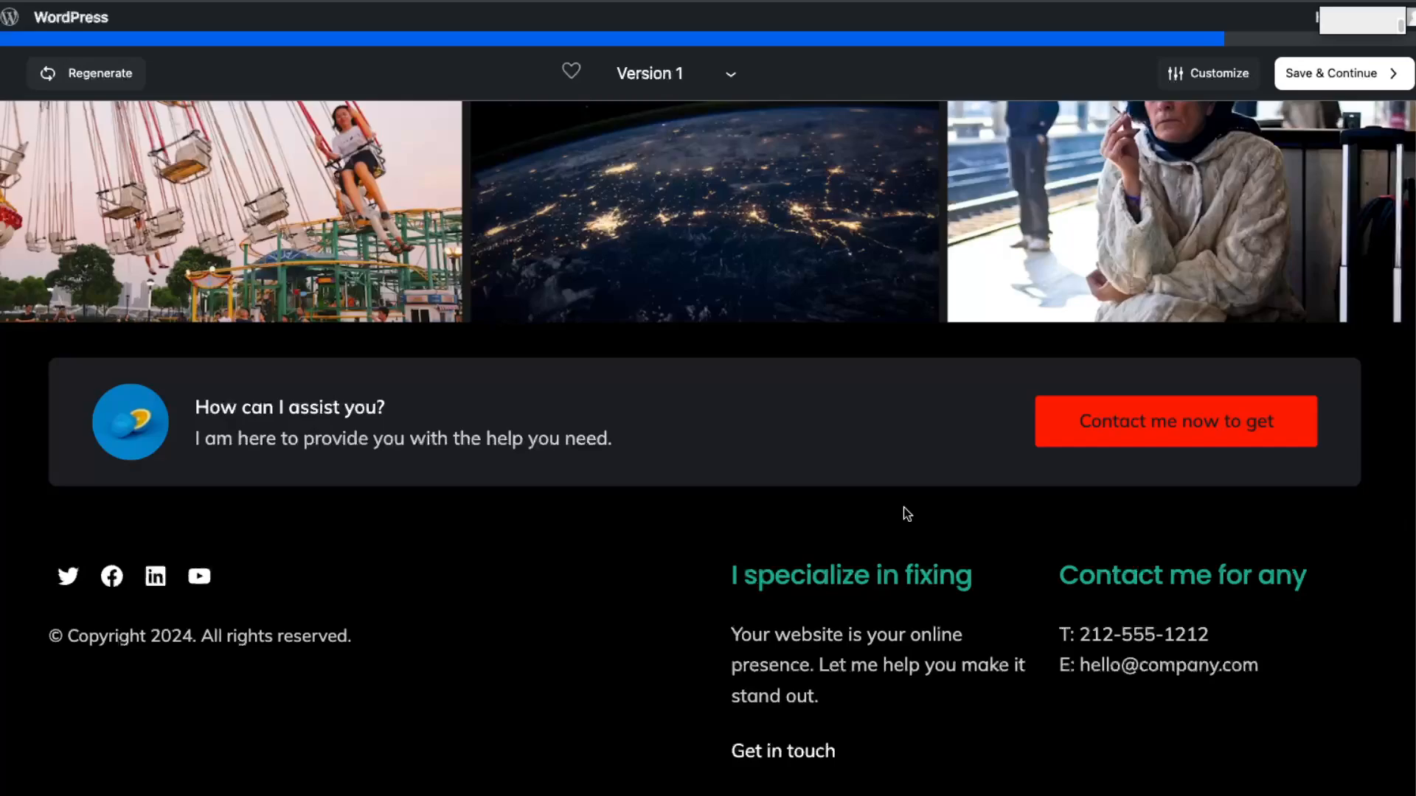
scroll(904, 507, "up", 10)
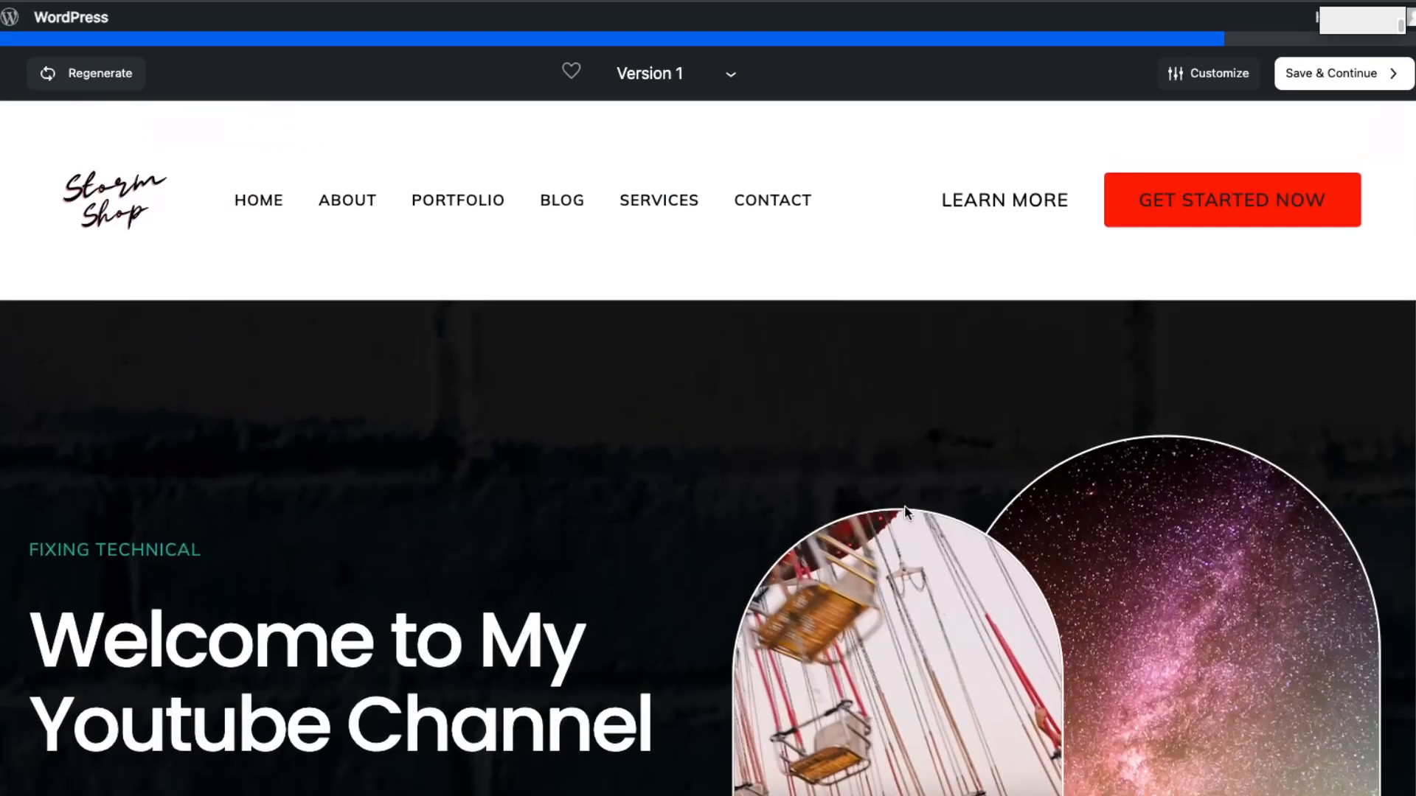
Step: Customize Version 1 with the Montserrat and Mulish font pair and the pink, blue and black color palette
left_click(1218, 72)
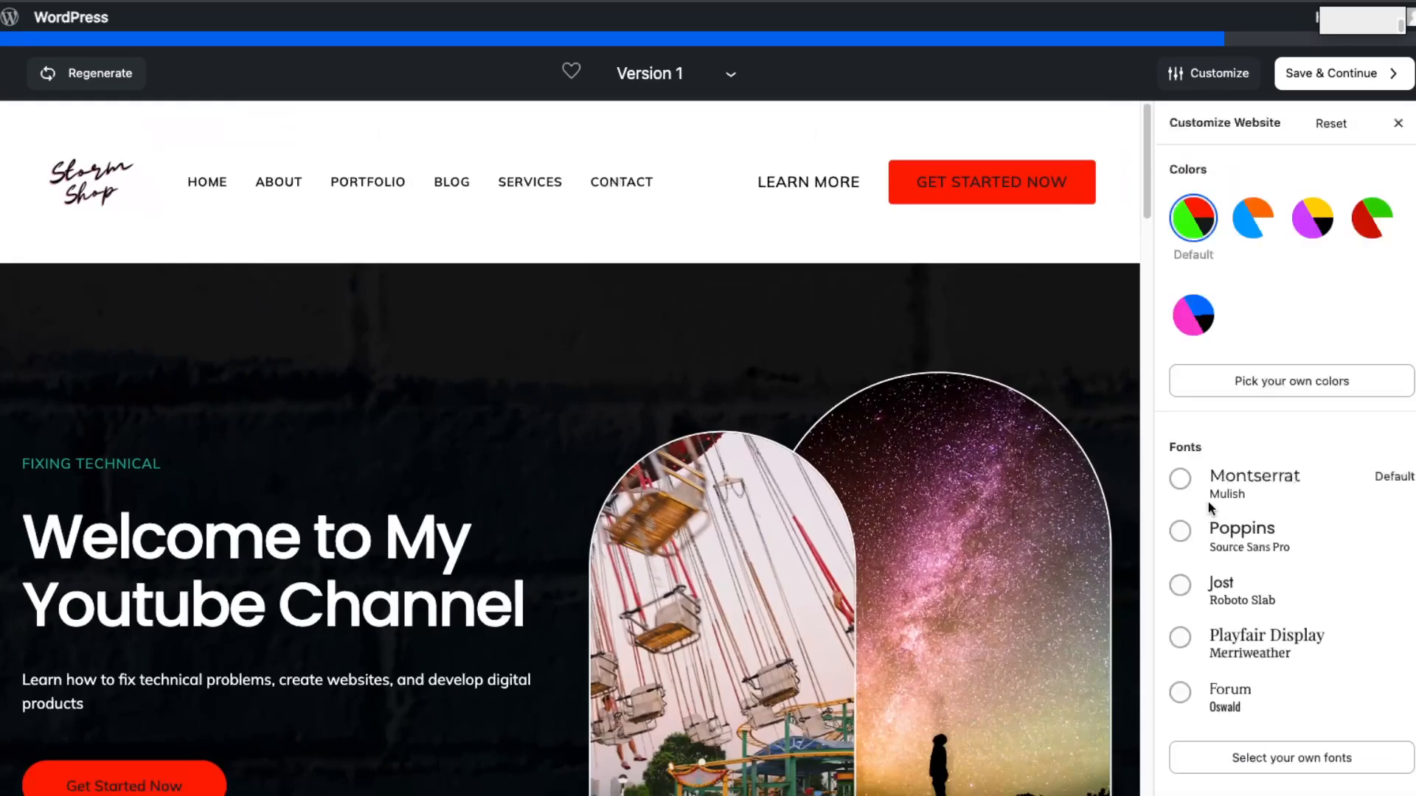
left_click(1215, 494)
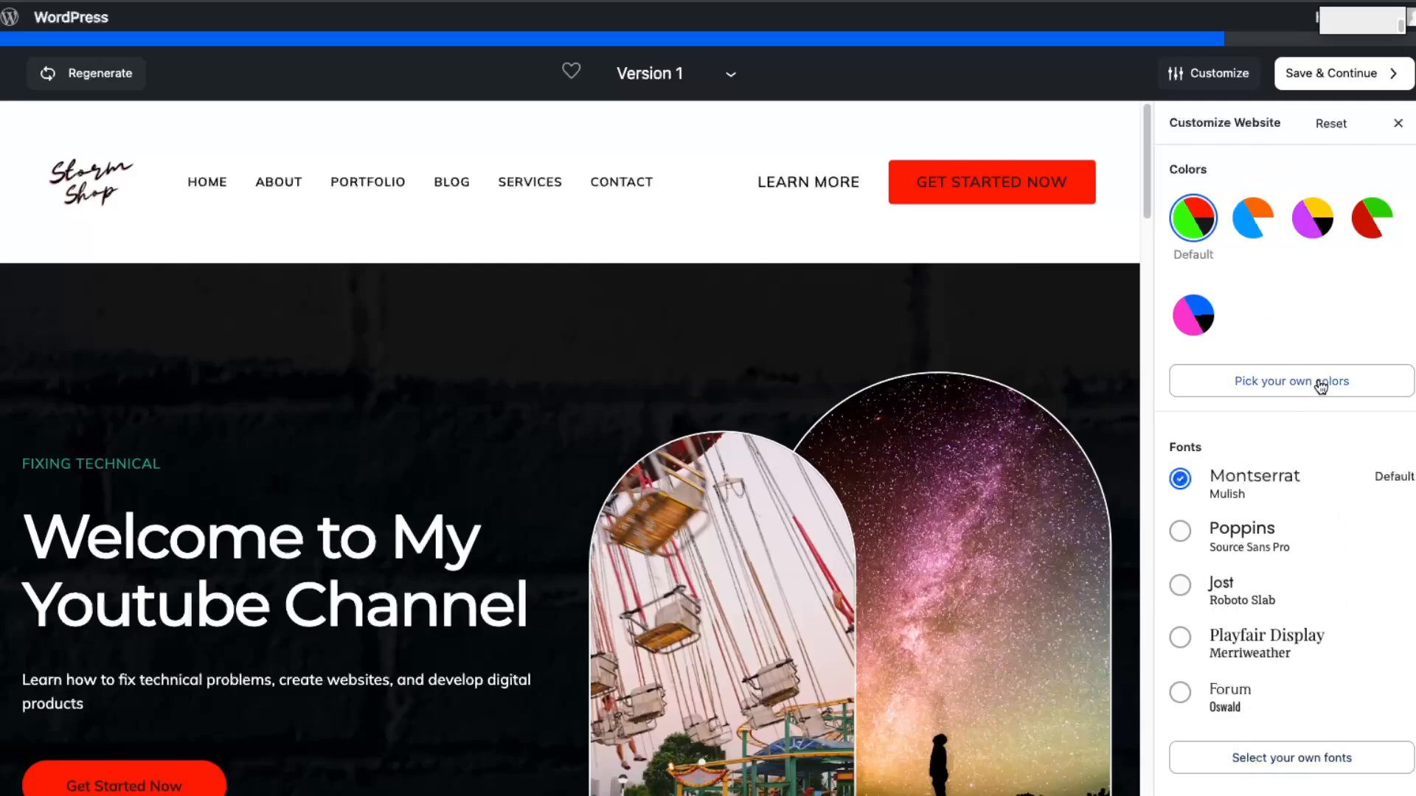
left_click(1312, 224)
left_click(1252, 222)
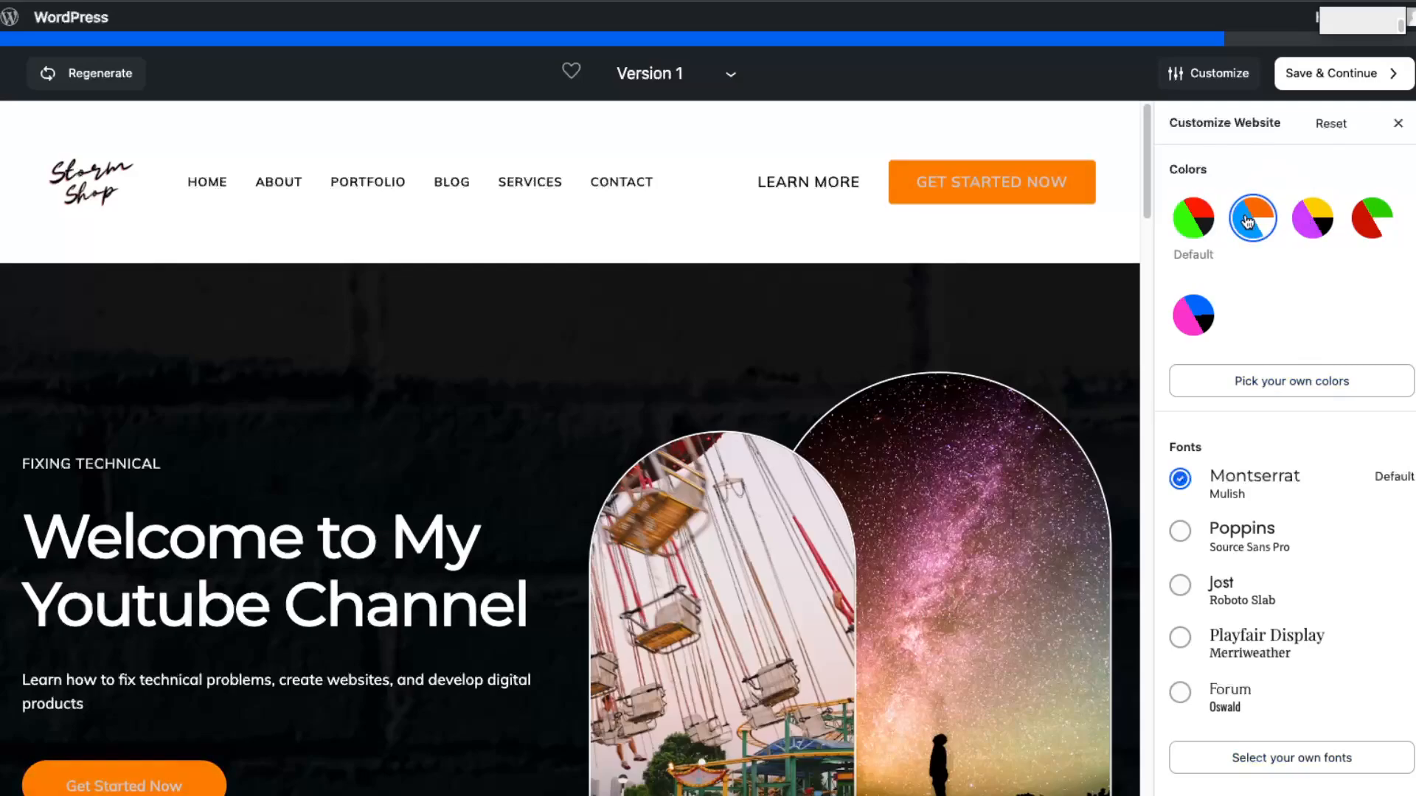
left_click(1196, 325)
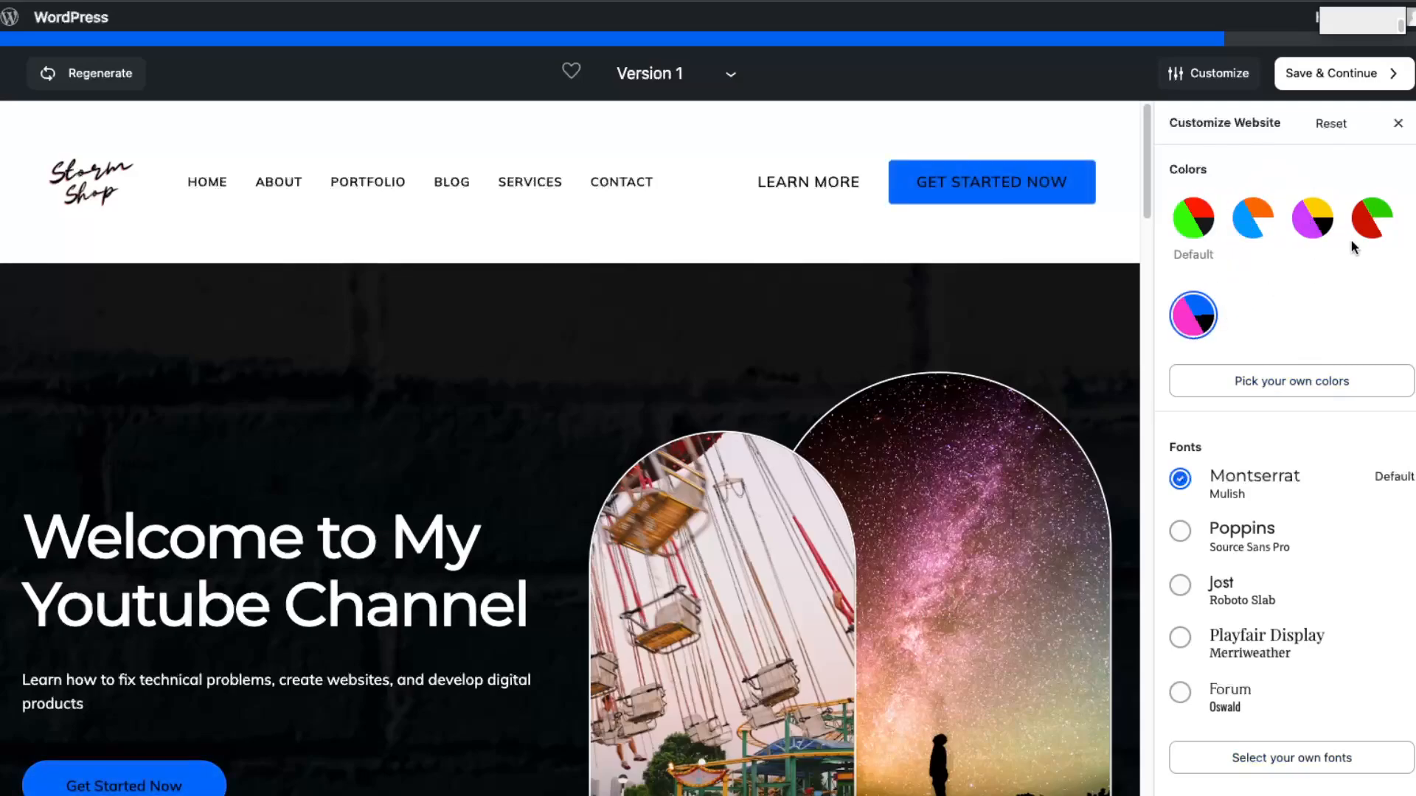
Step: Apply the purple, yellow and black color palette to Version 1 and compare the Poppins and Montserrat font pairs
left_click(1388, 221)
left_click(1328, 225)
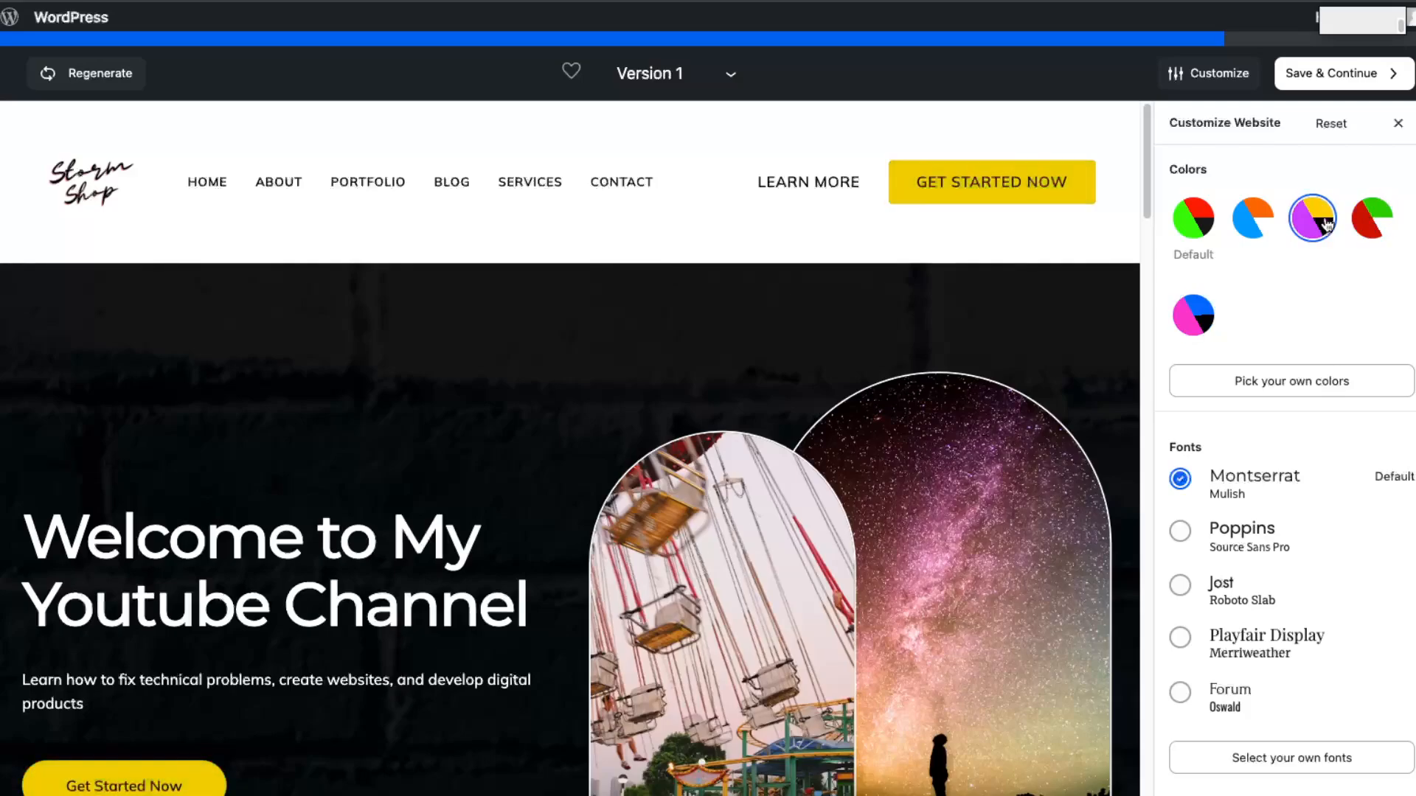
left_click(1263, 381)
left_click(1310, 221)
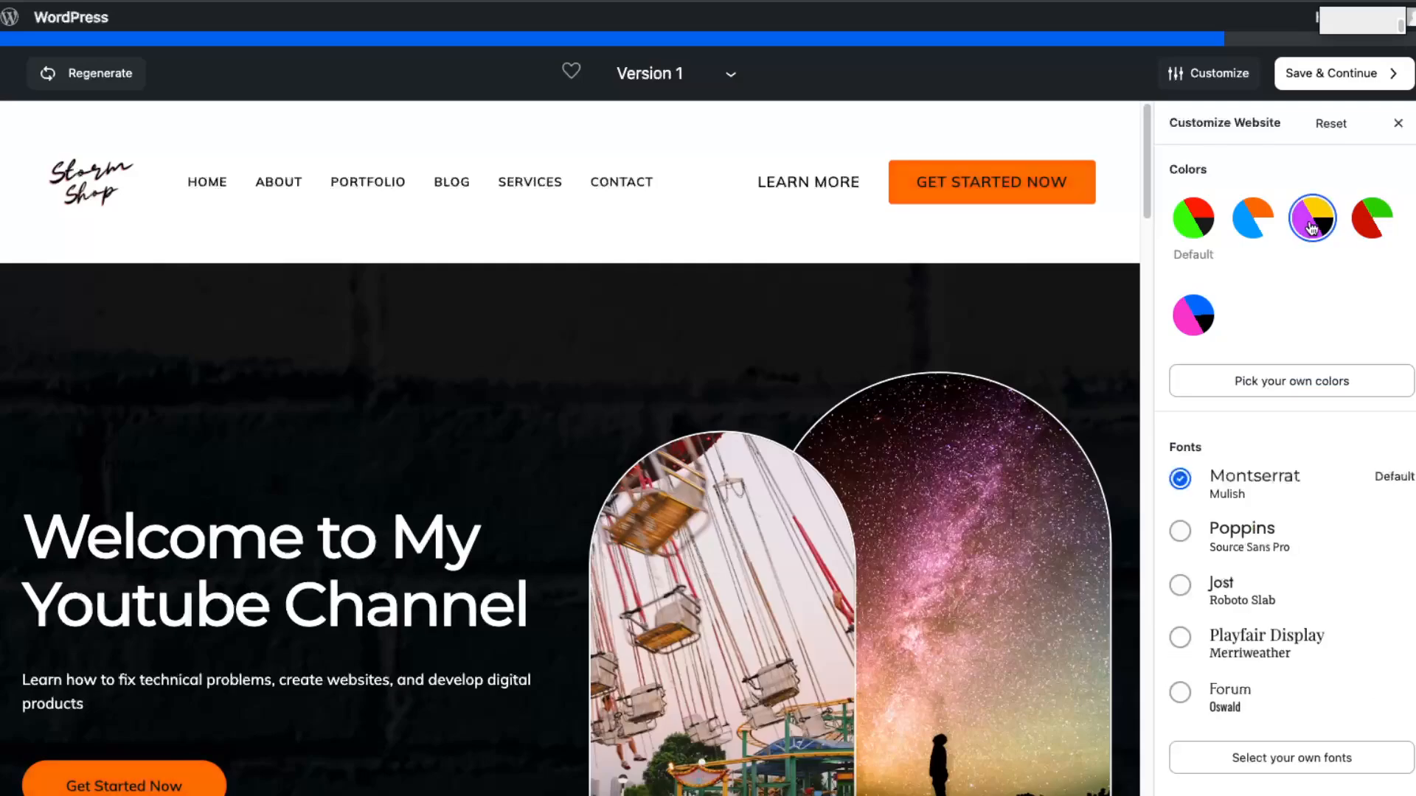
scroll(724, 569, "down", 8)
scroll(724, 568, "up", 8)
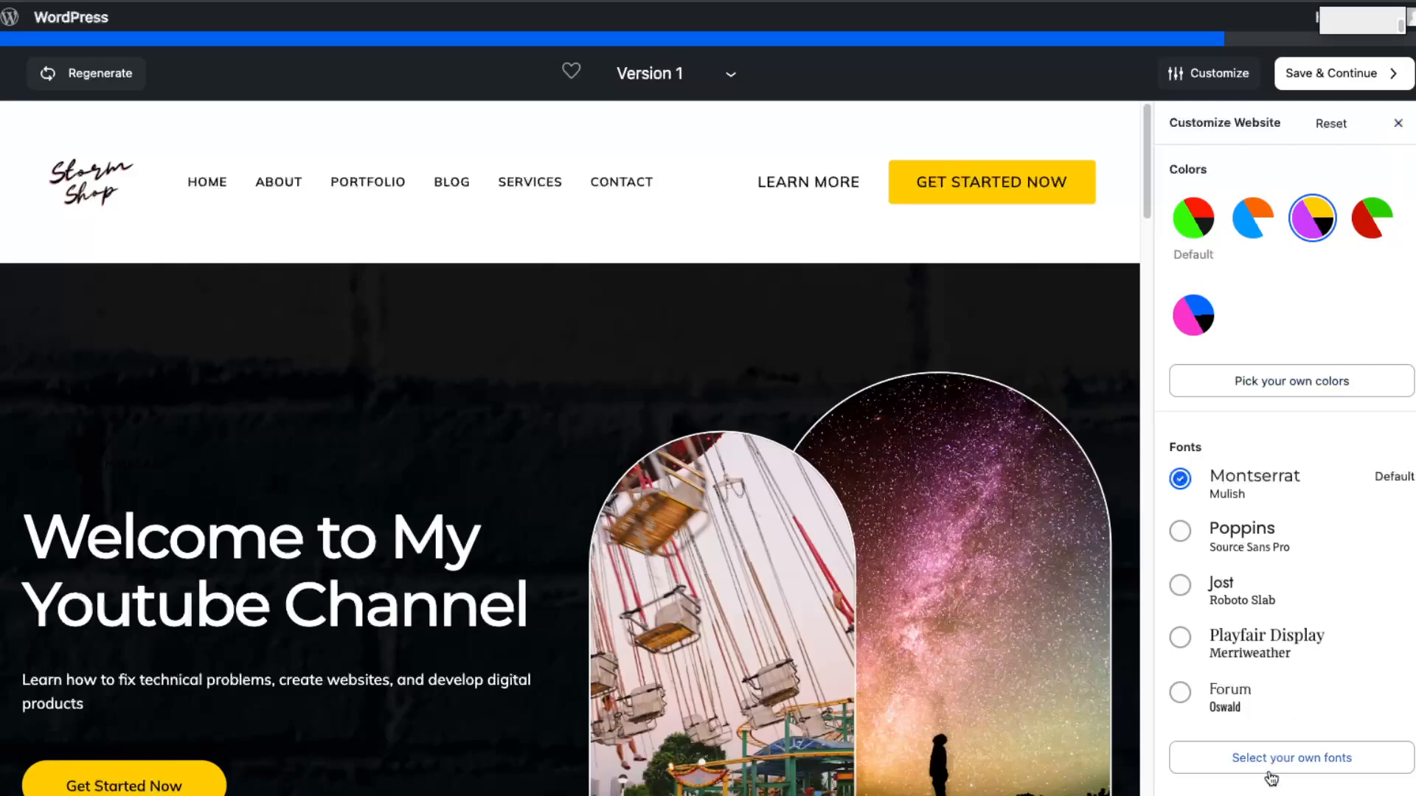
left_click(1239, 534)
left_click(1236, 485)
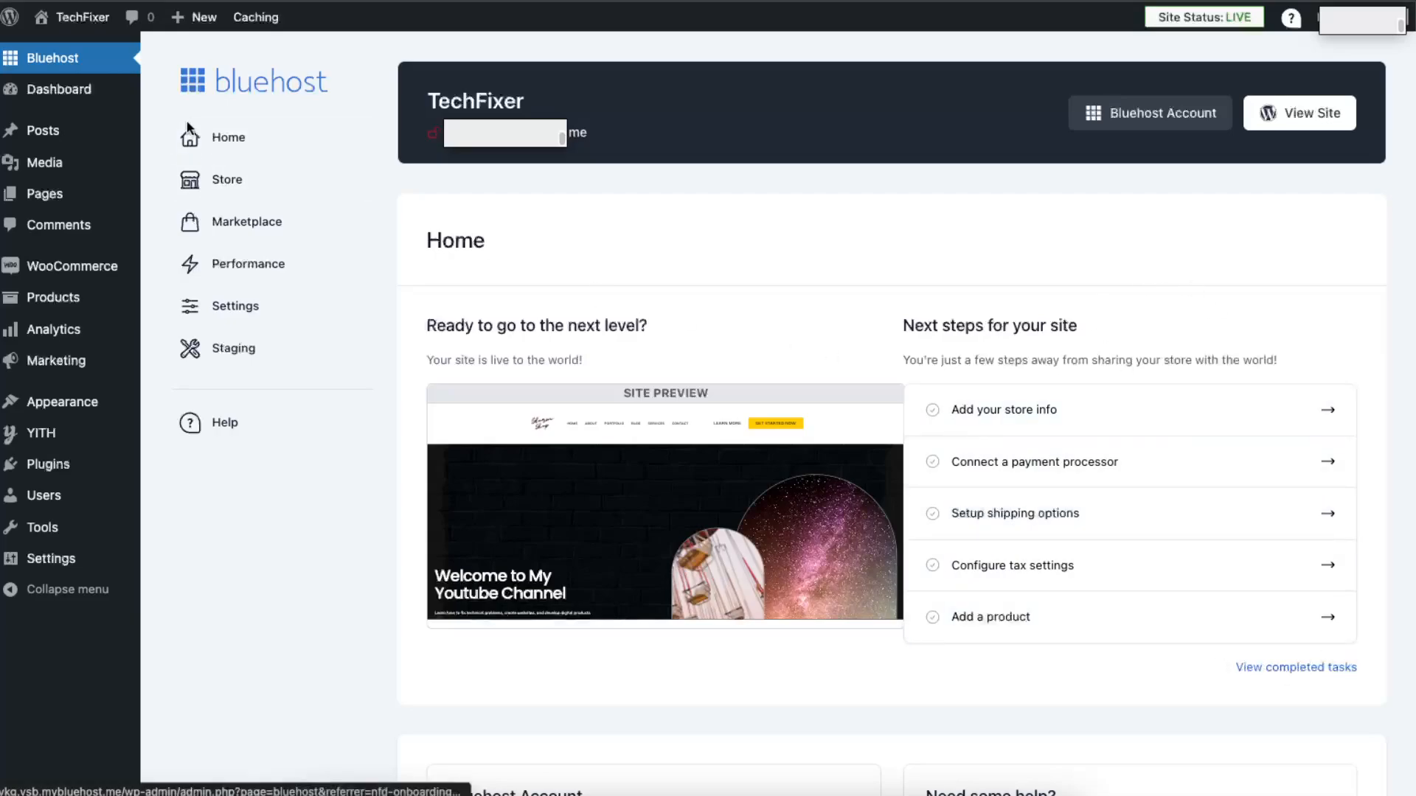
Step: Open the store's payment setup and examine the PayPal, Stripe, Razorpay and offline payment options
mouse_move(46, 200)
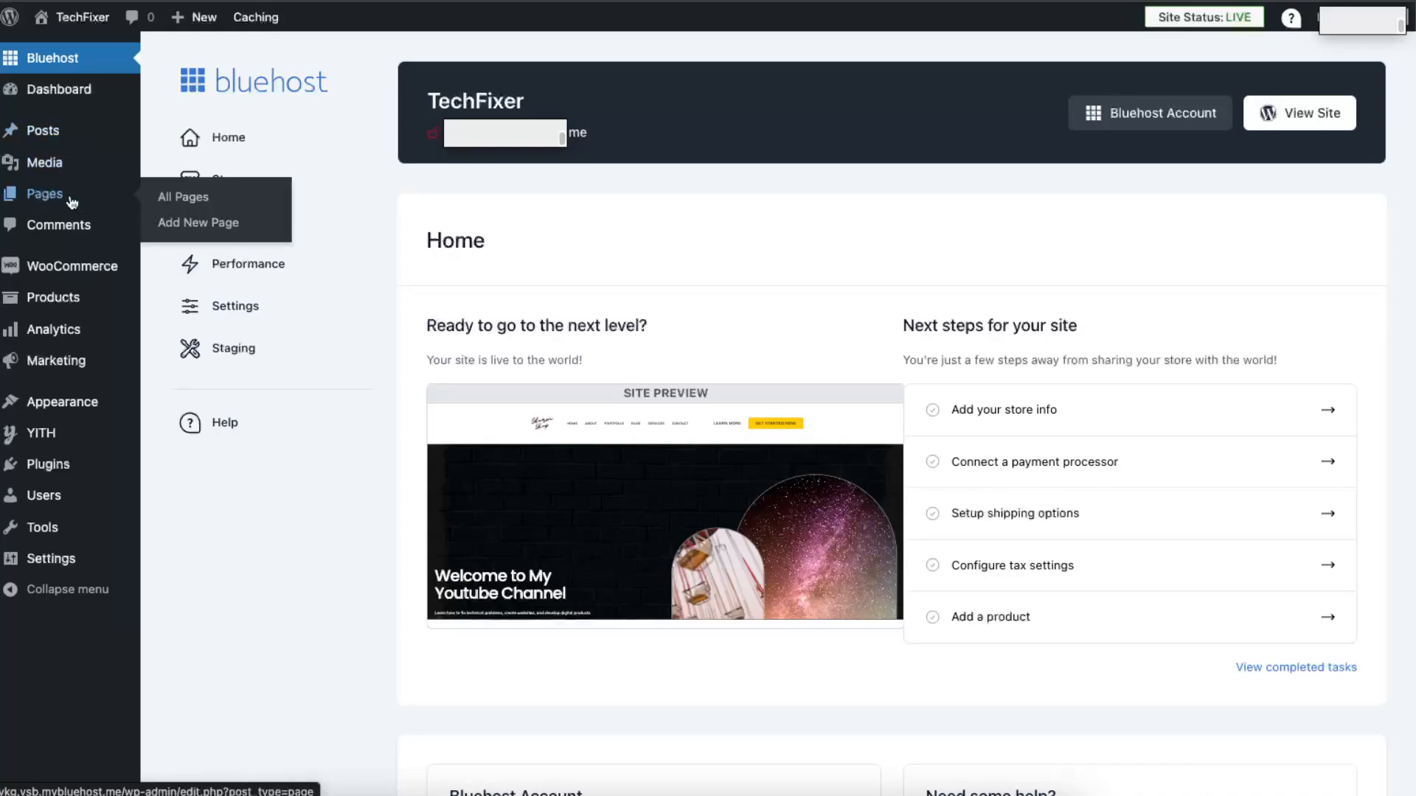
left_click(988, 418)
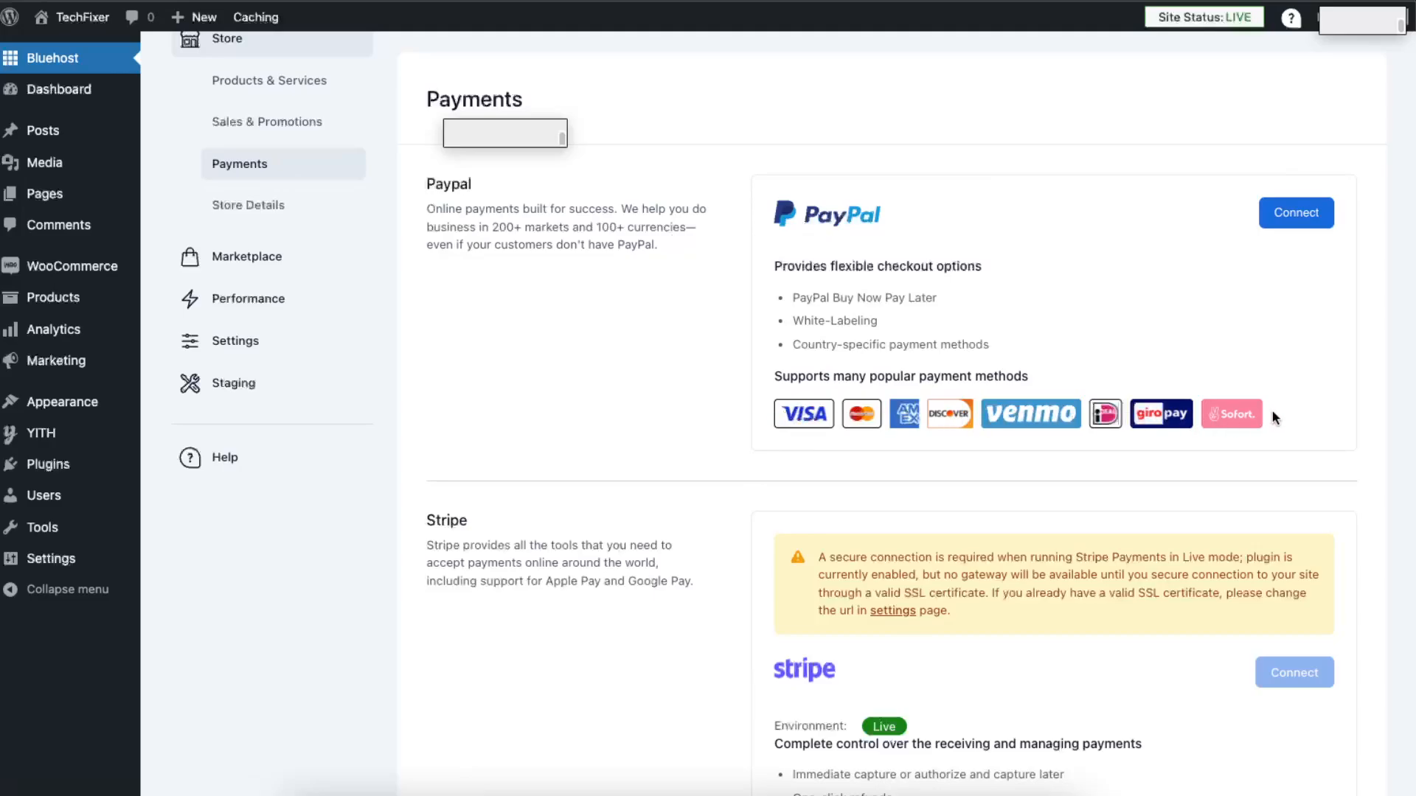
scroll(1273, 413, "down", 4)
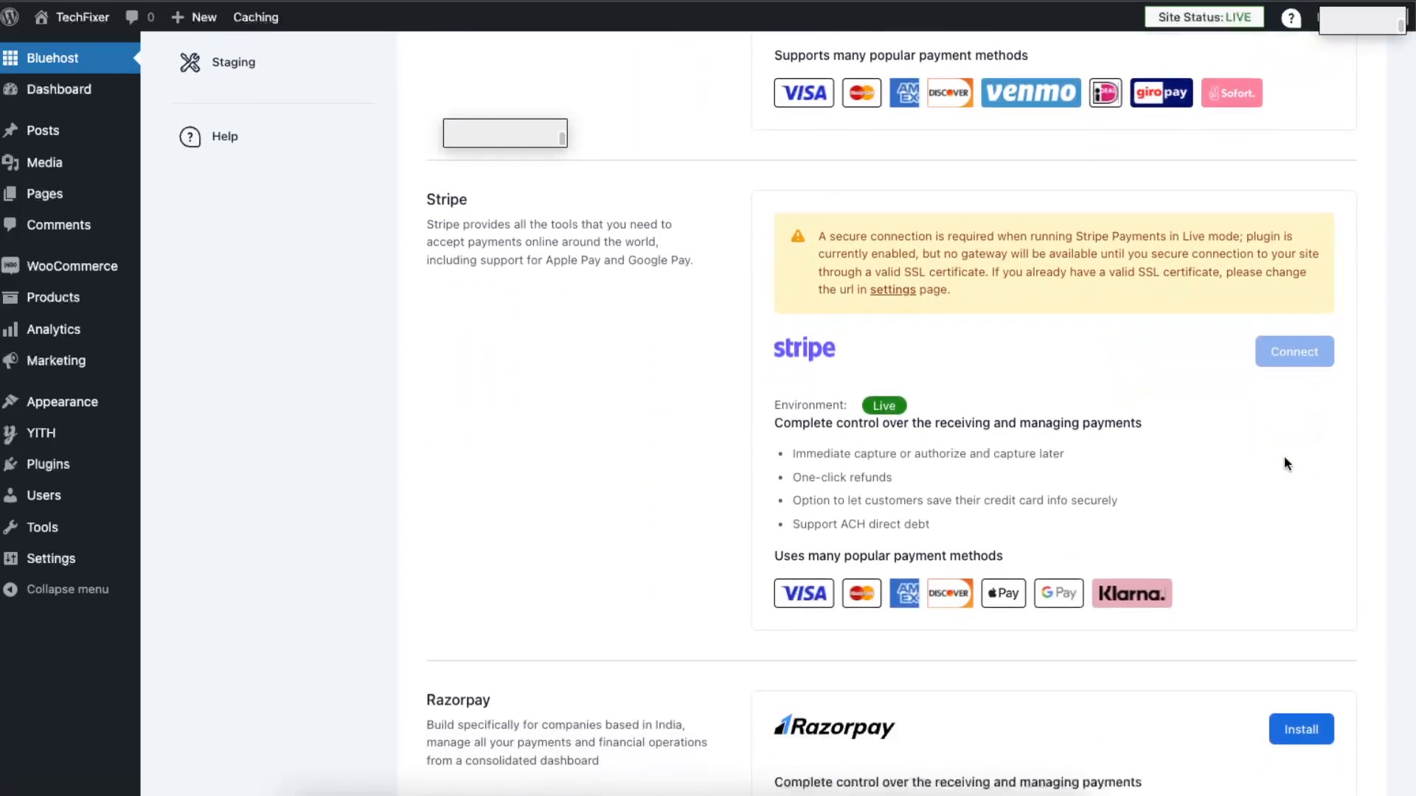
scroll(1059, 210, "down", 4)
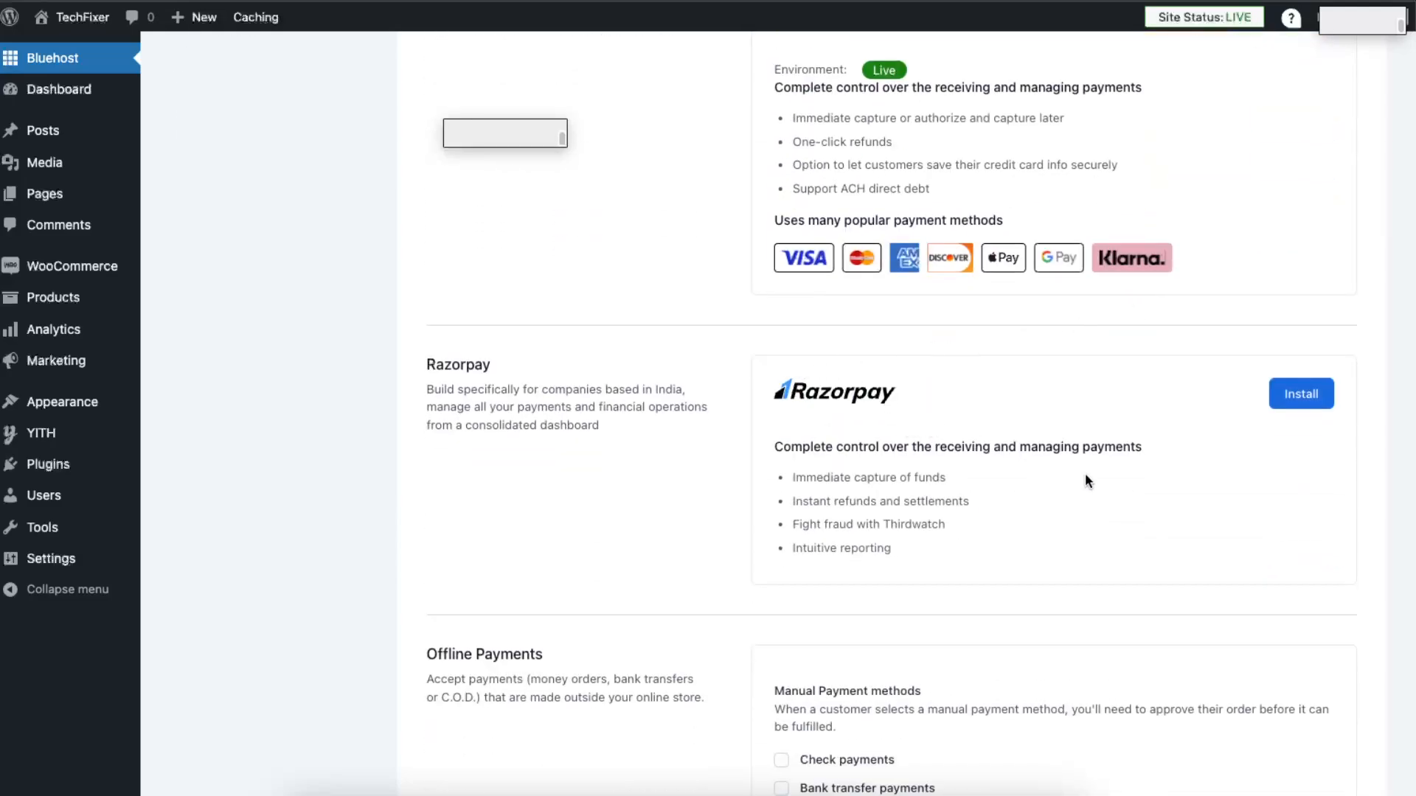
scroll(1060, 475, "down", 3)
scroll(1006, 494, "up", 8)
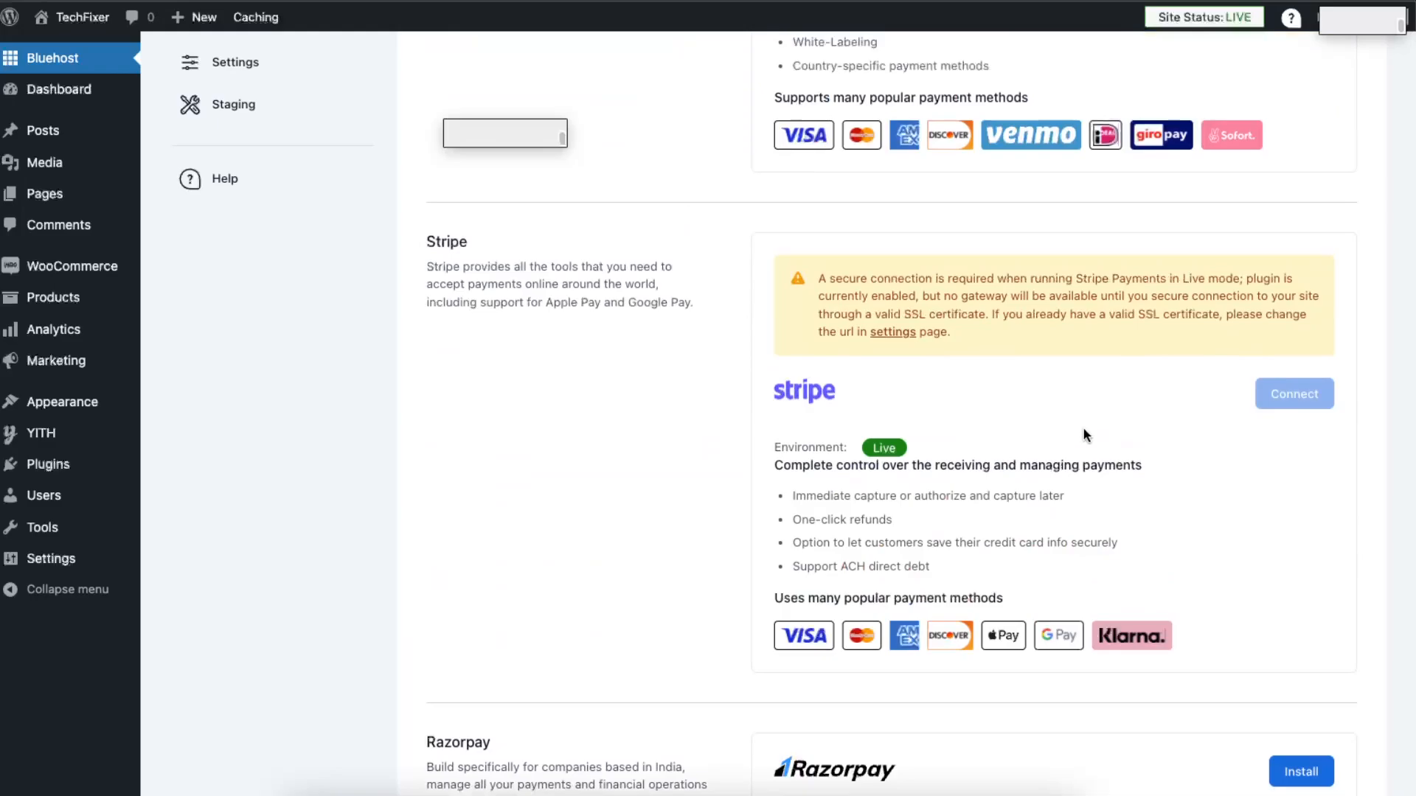
scroll(1007, 594, "up", 1)
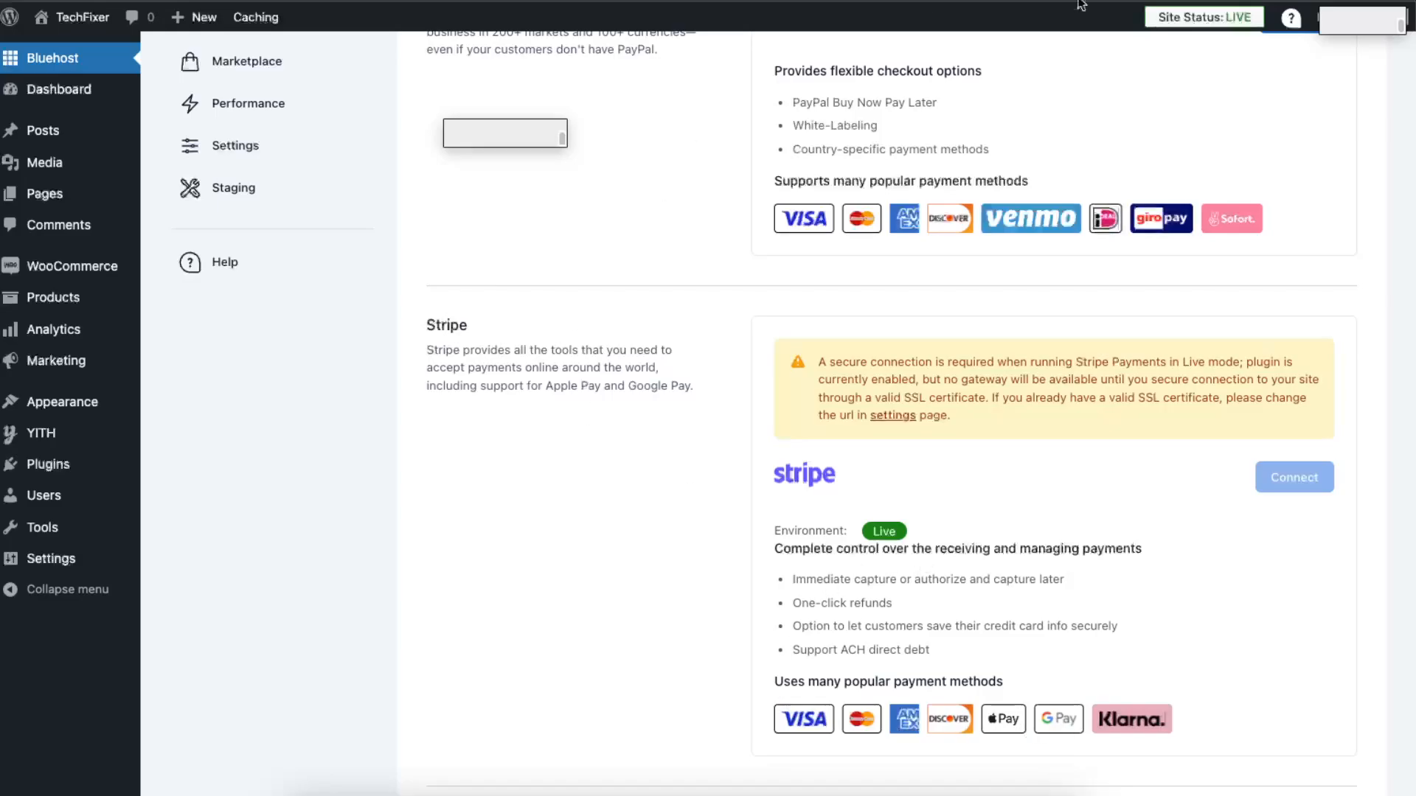
scroll(414, 342, "down", 1)
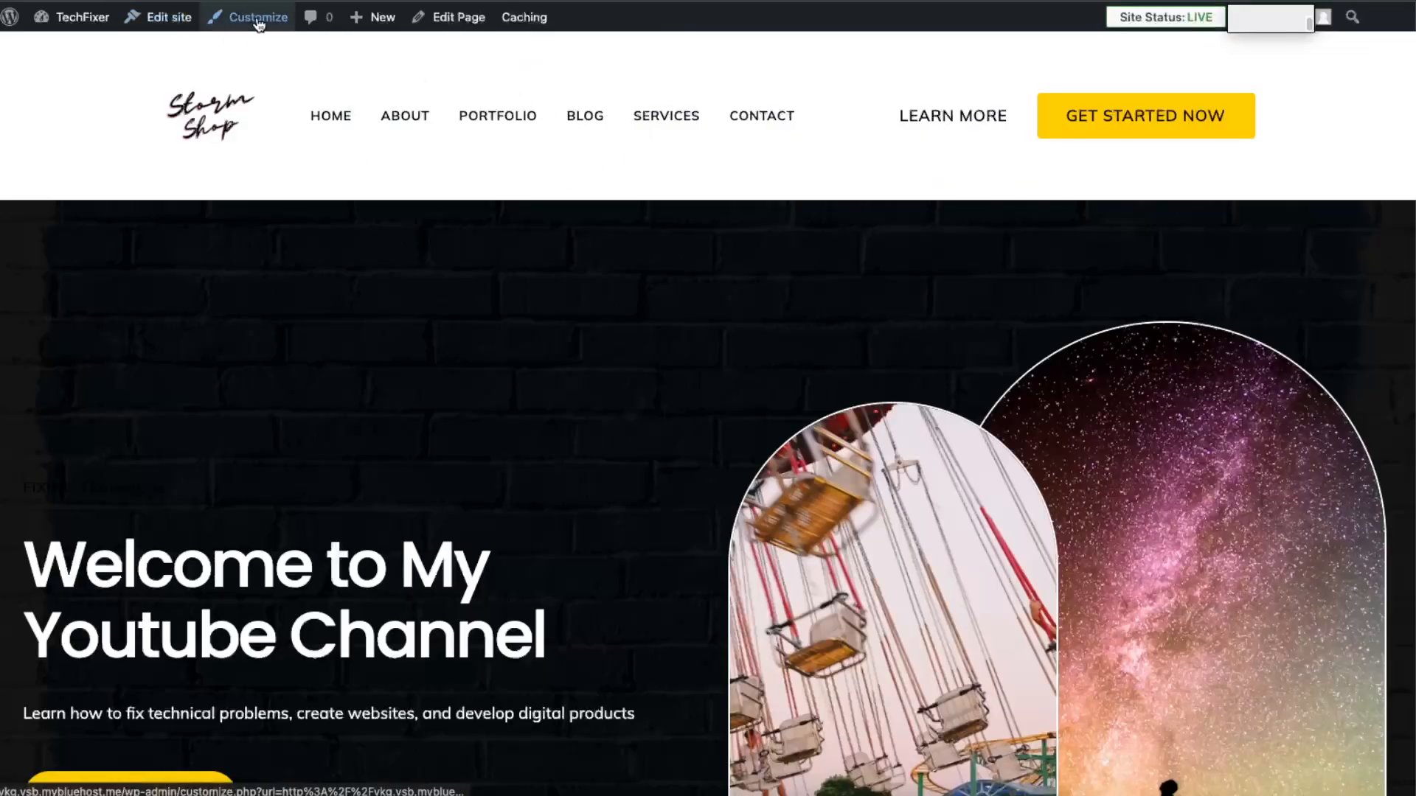
Step: Open the live site in the site editor and display the available style variations
left_click(162, 17)
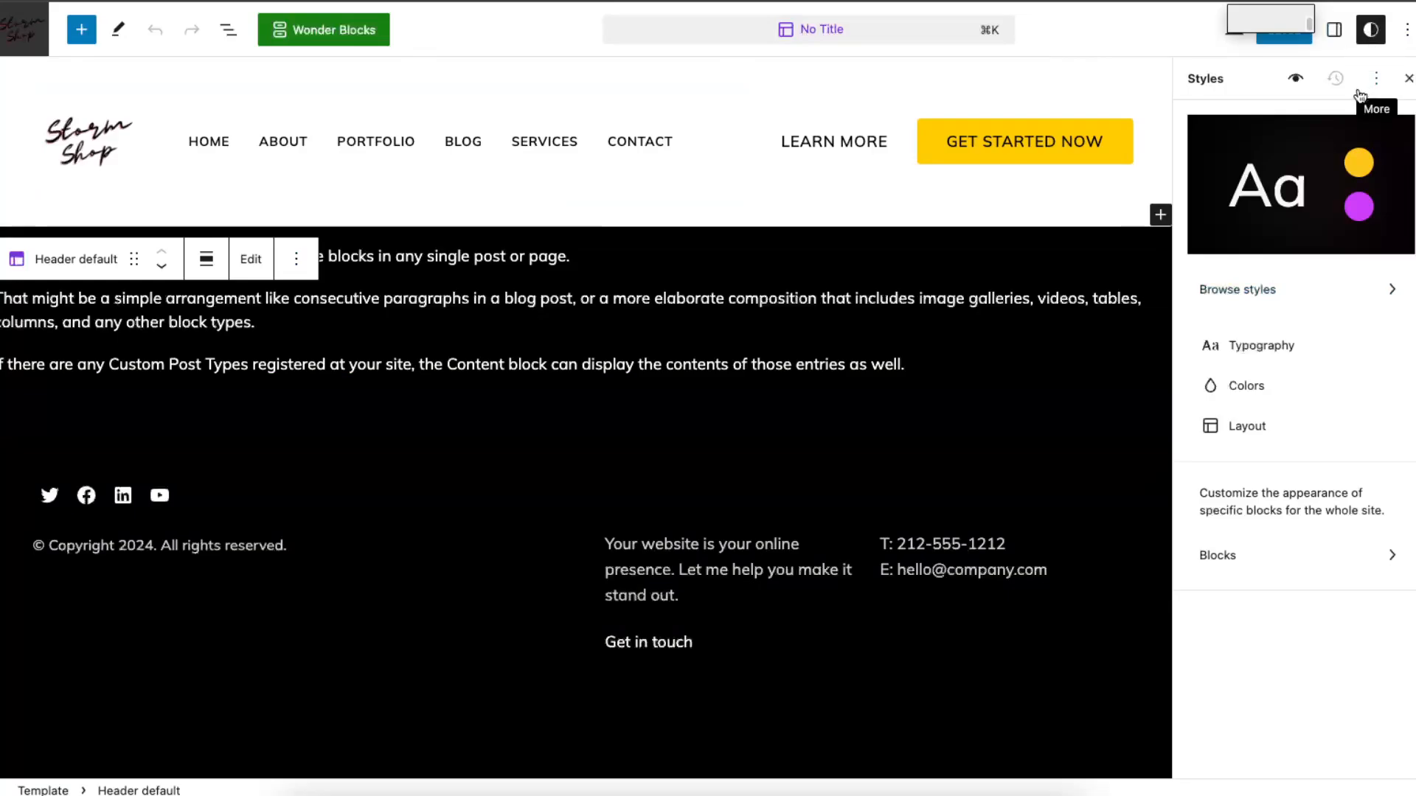
left_click(1304, 301)
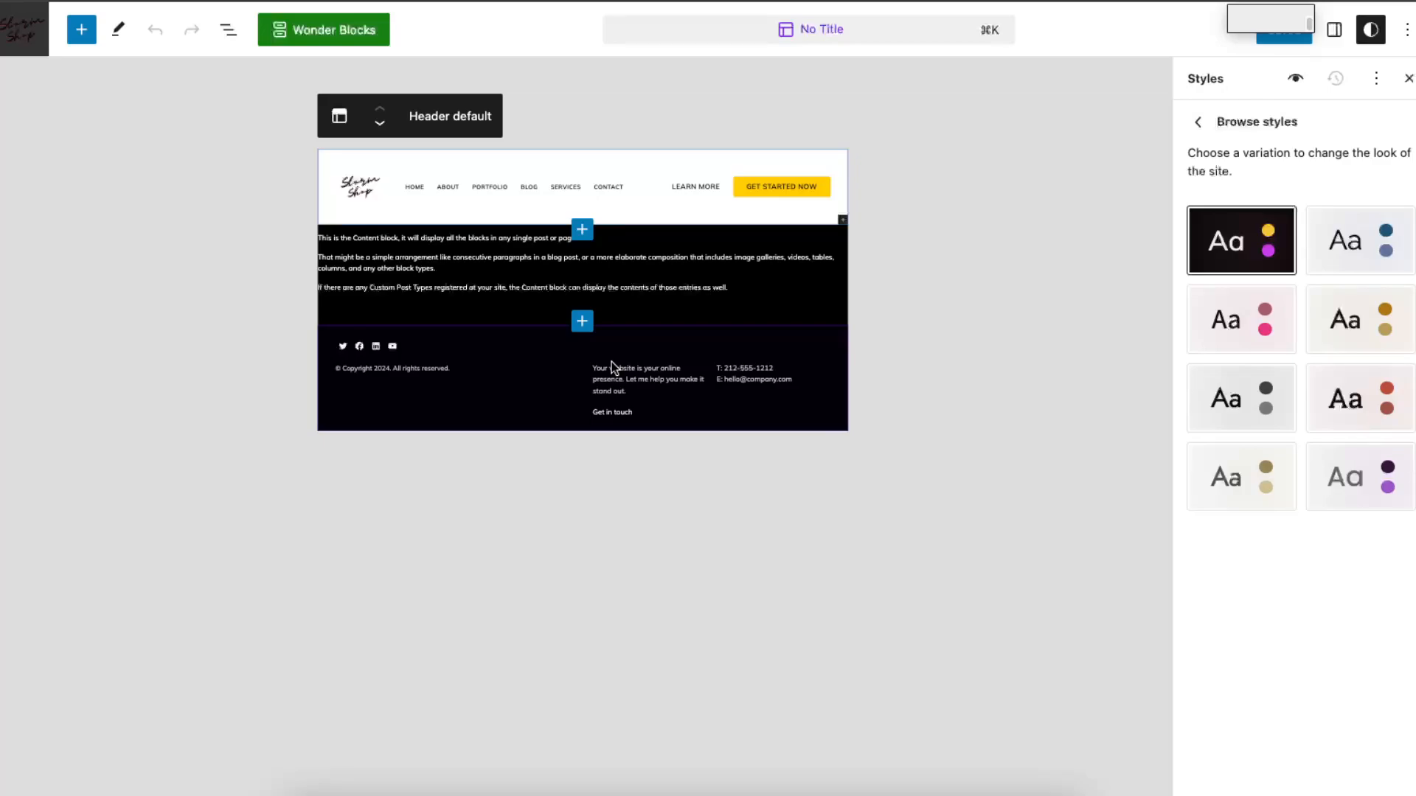
Step: Try the Pink Shades, Black Shades, Red Shades and other style variations on the site, and return to Default
left_click(1271, 325)
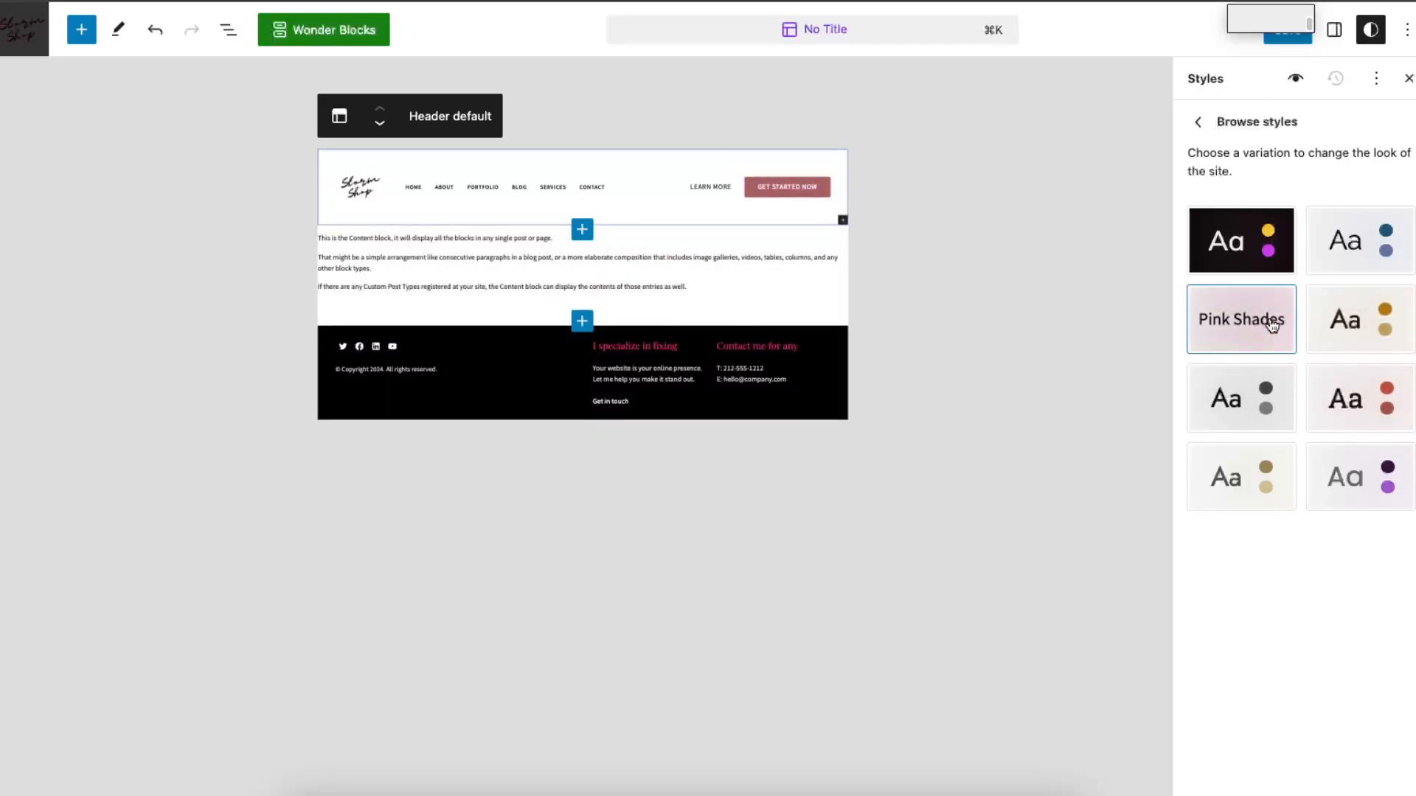
left_click(1266, 389)
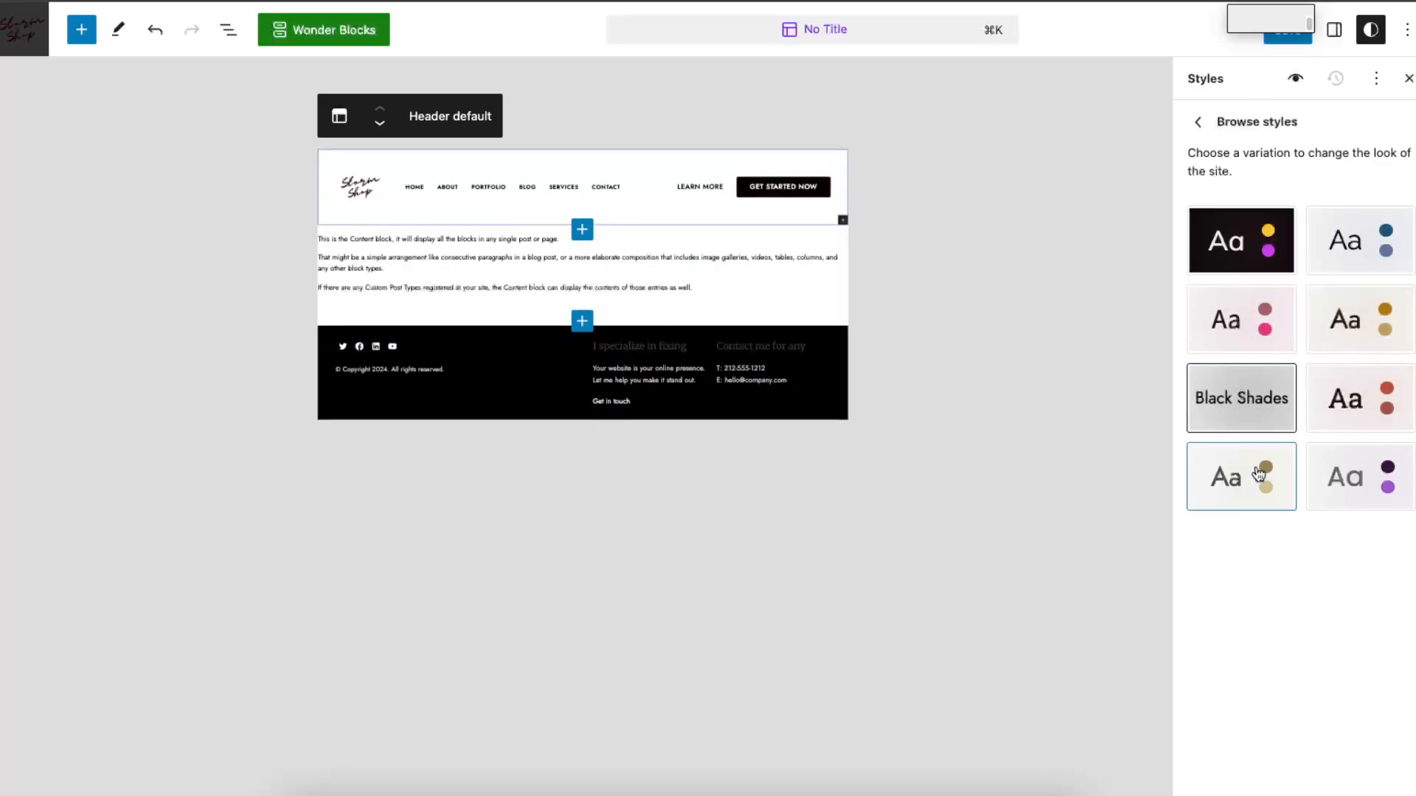
left_click(1255, 480)
left_click(1364, 481)
left_click(1361, 400)
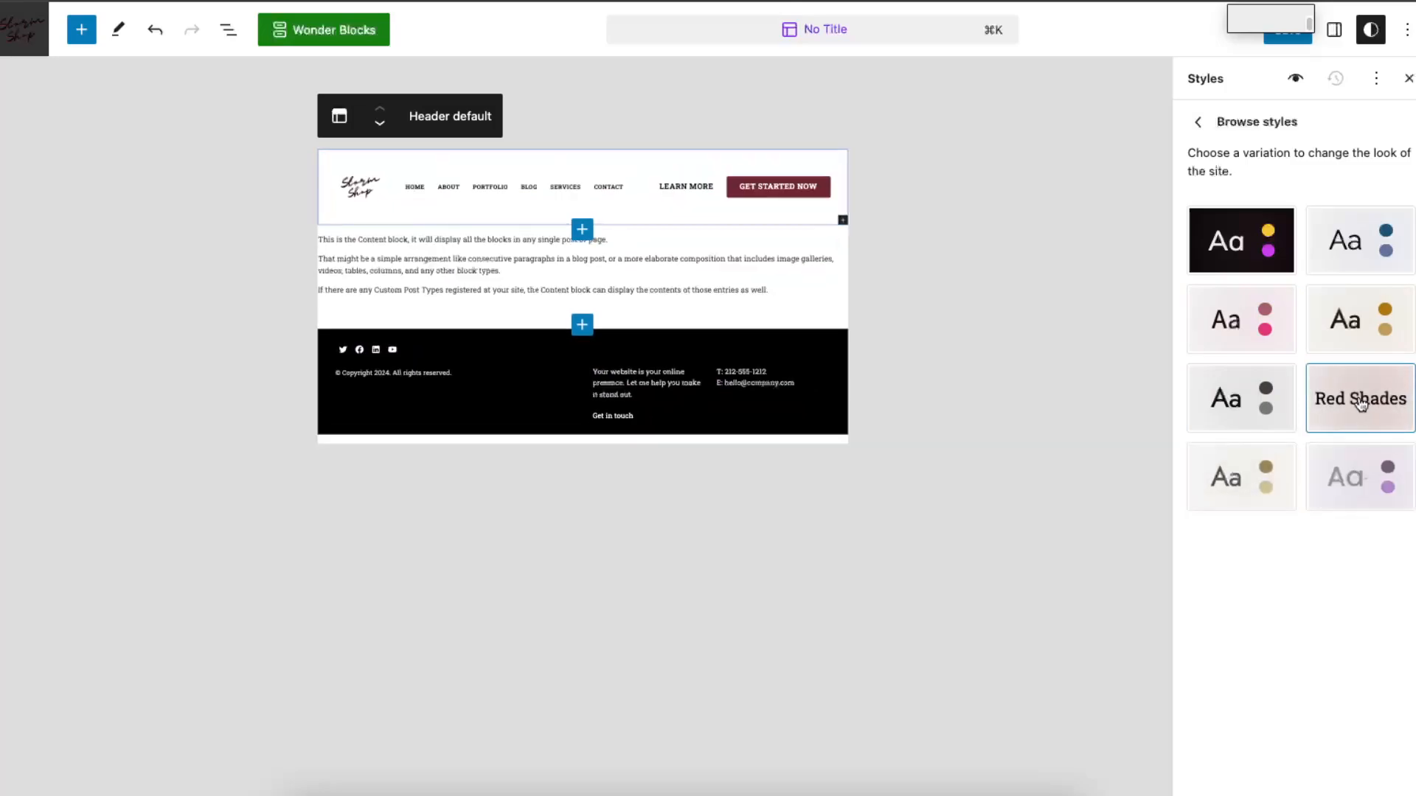
left_click(1365, 346)
left_click(1361, 241)
left_click(1252, 243)
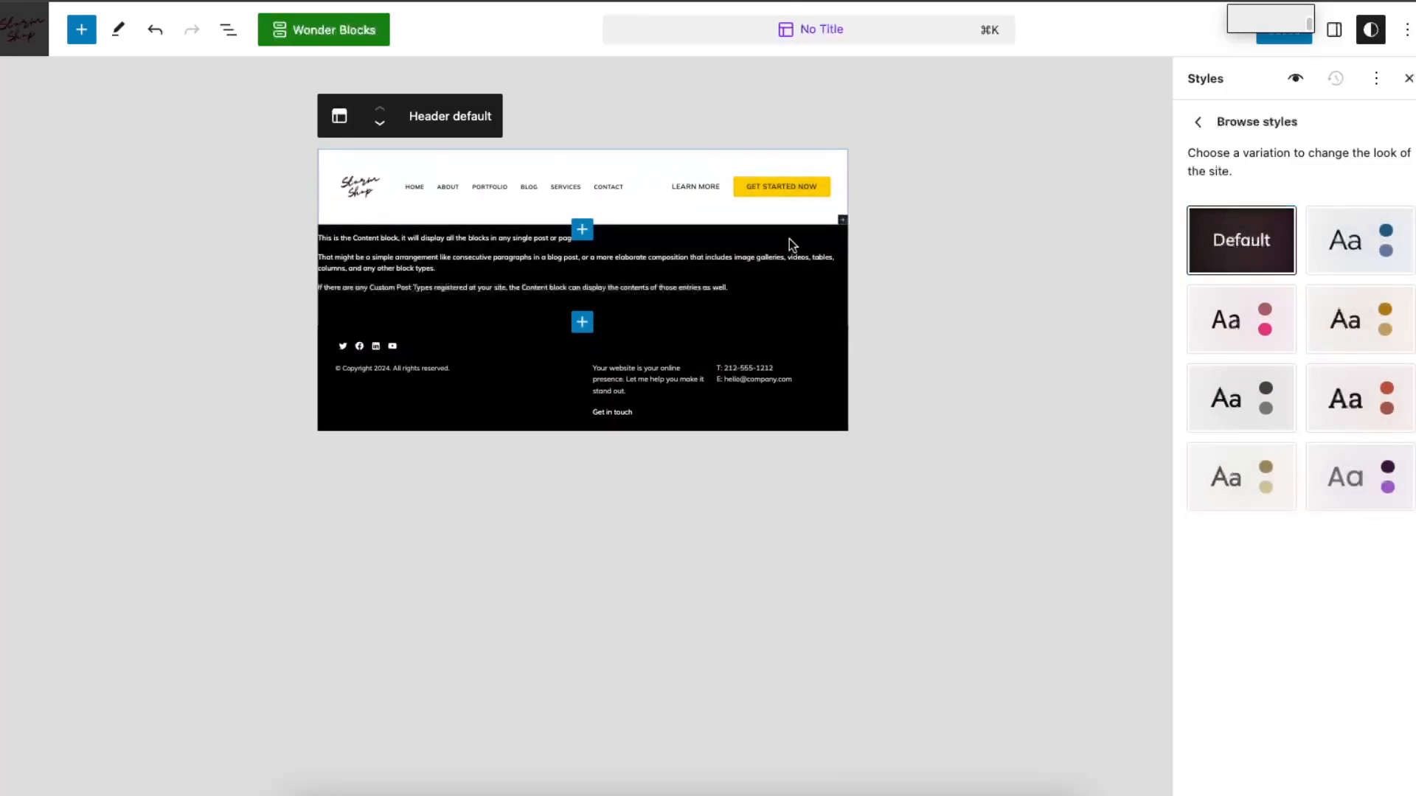
Step: Look through the site-wide Colors and Layout style settings and close the style settings
left_click(1198, 121)
left_click(1241, 385)
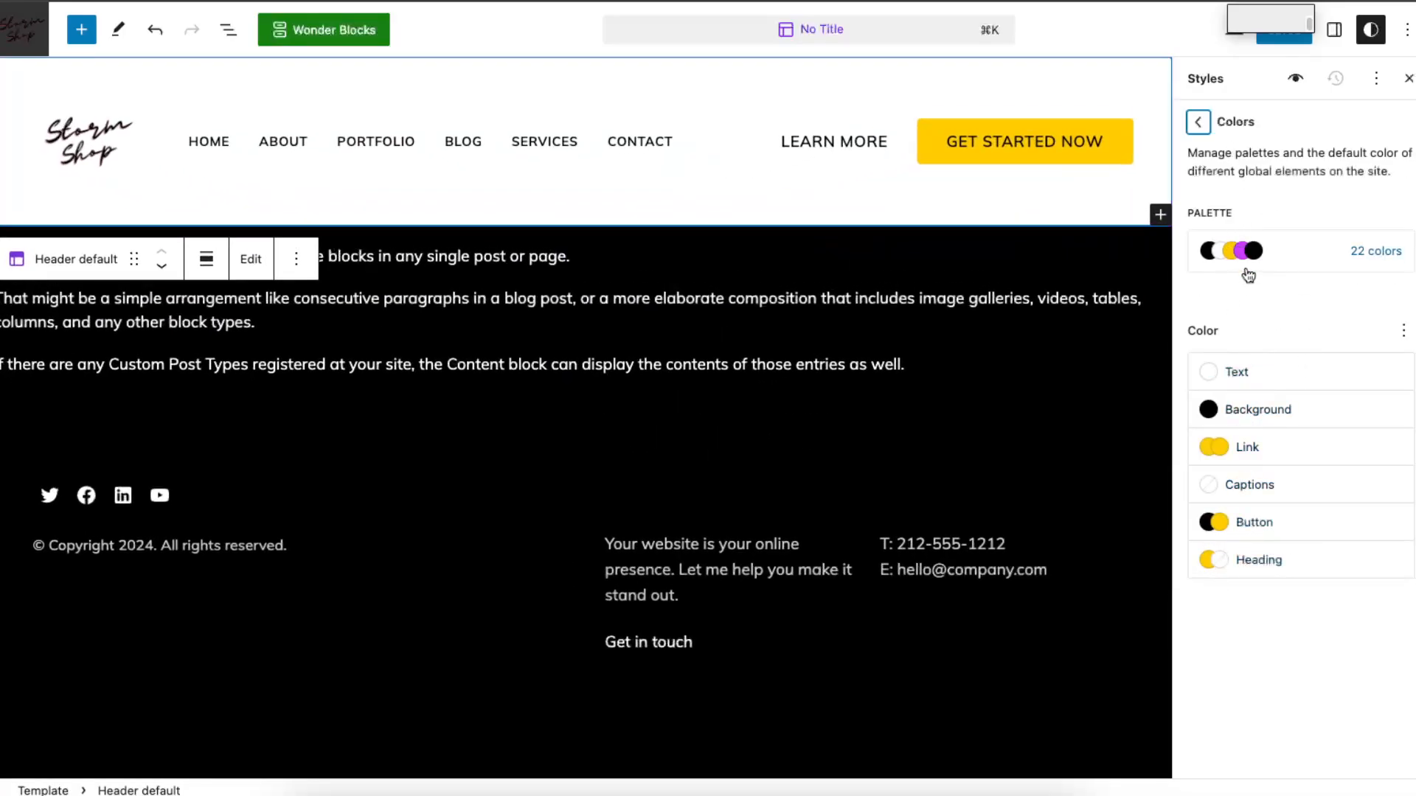
left_click(1205, 131)
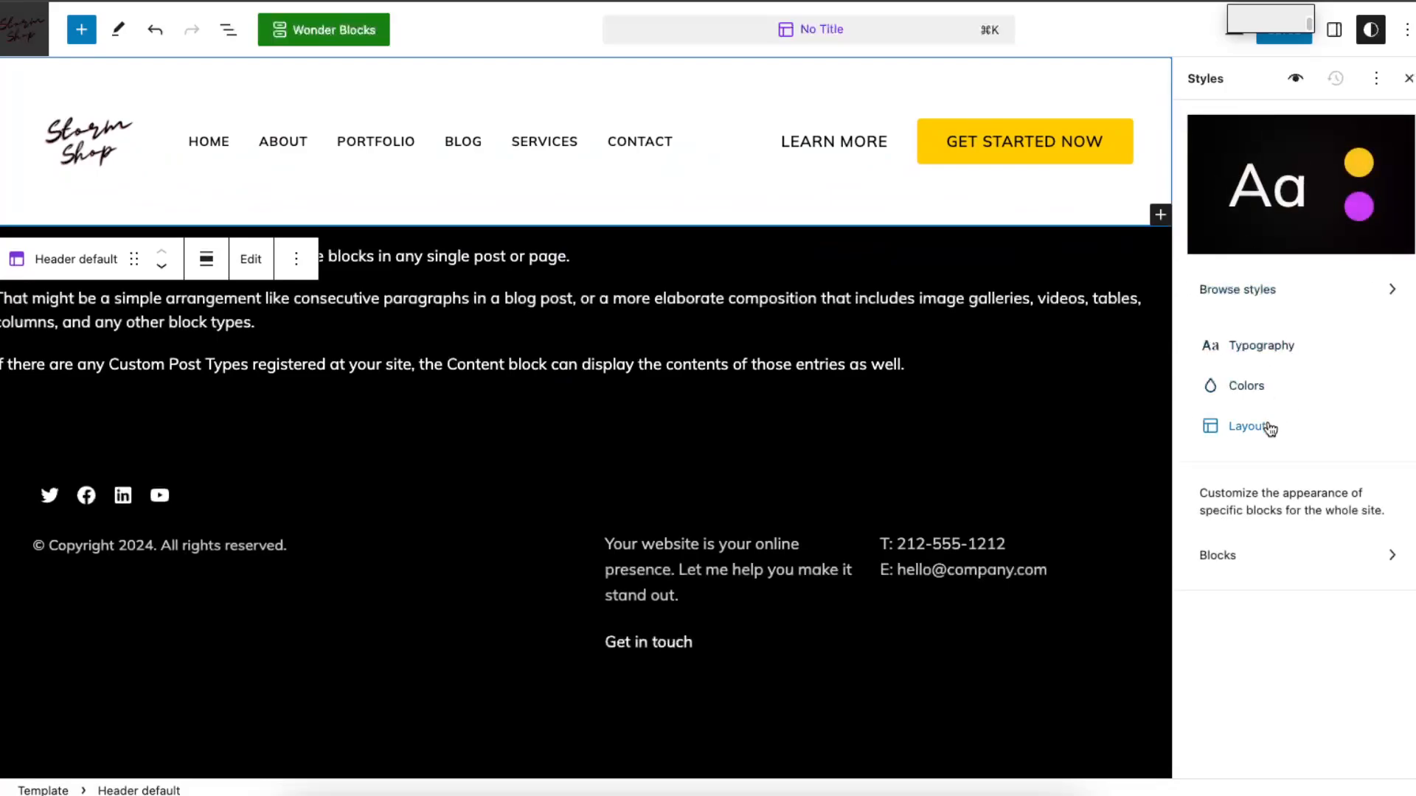
left_click(1267, 422)
left_click(1202, 122)
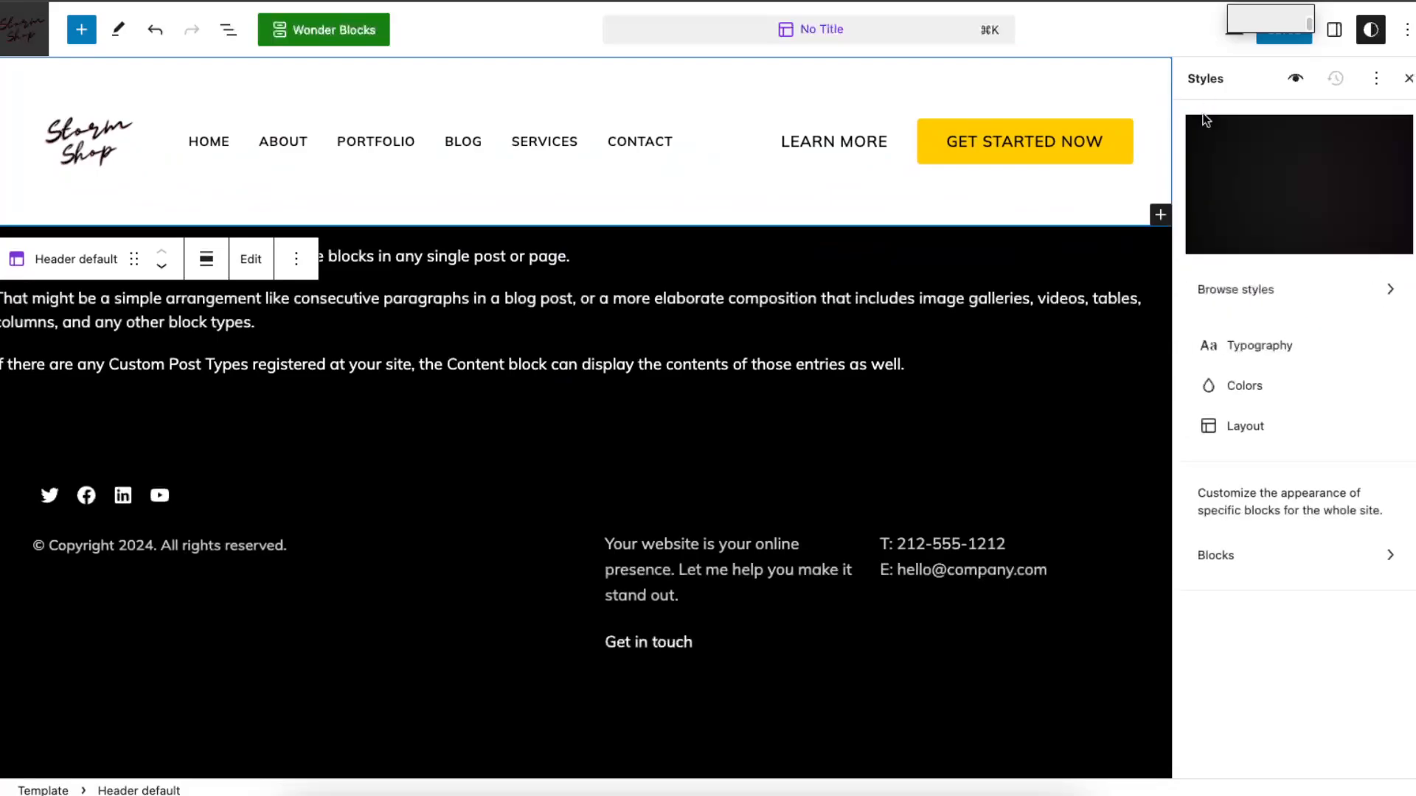
left_click(1408, 79)
Step: Rename the Services item in the header navigation to youtube
left_click(339, 134)
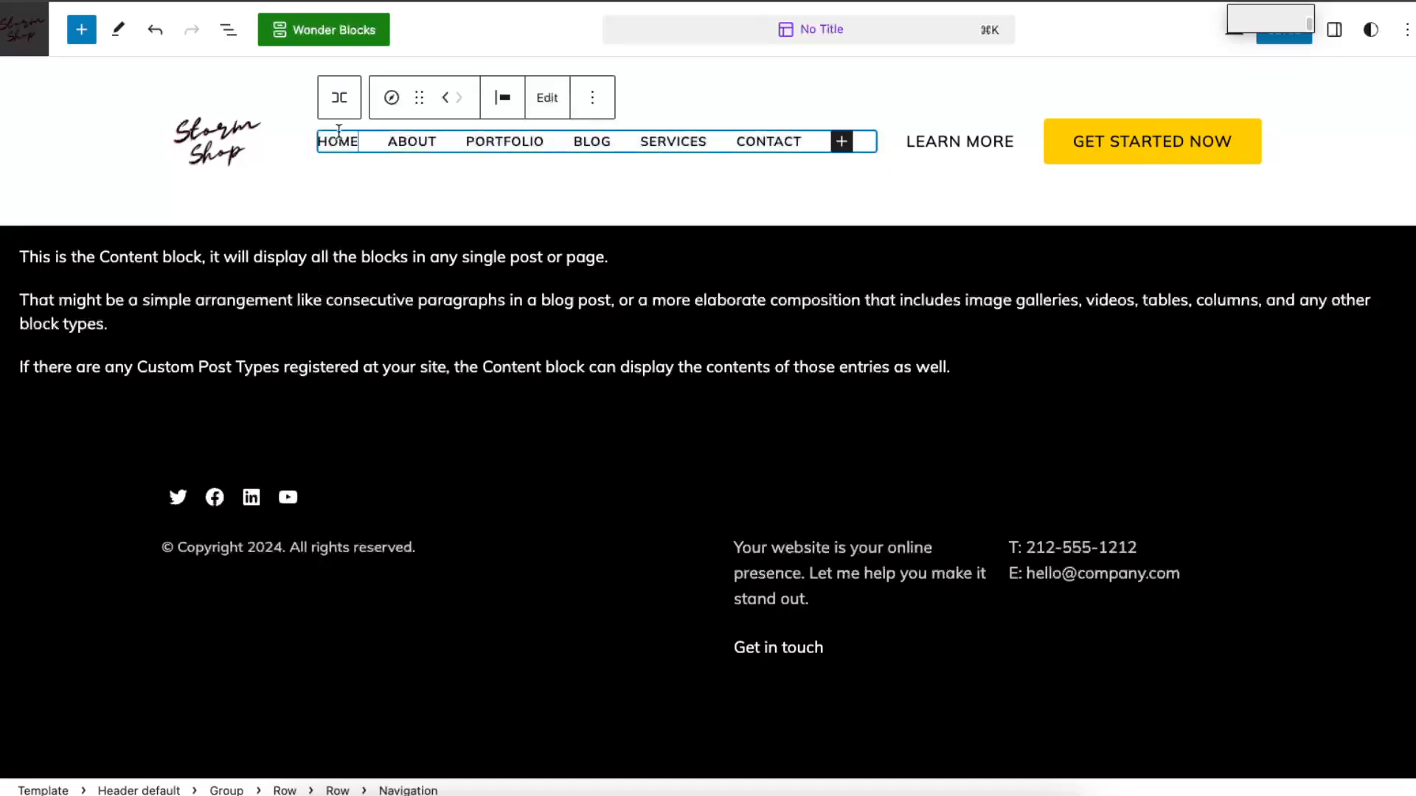
double_click(339, 133)
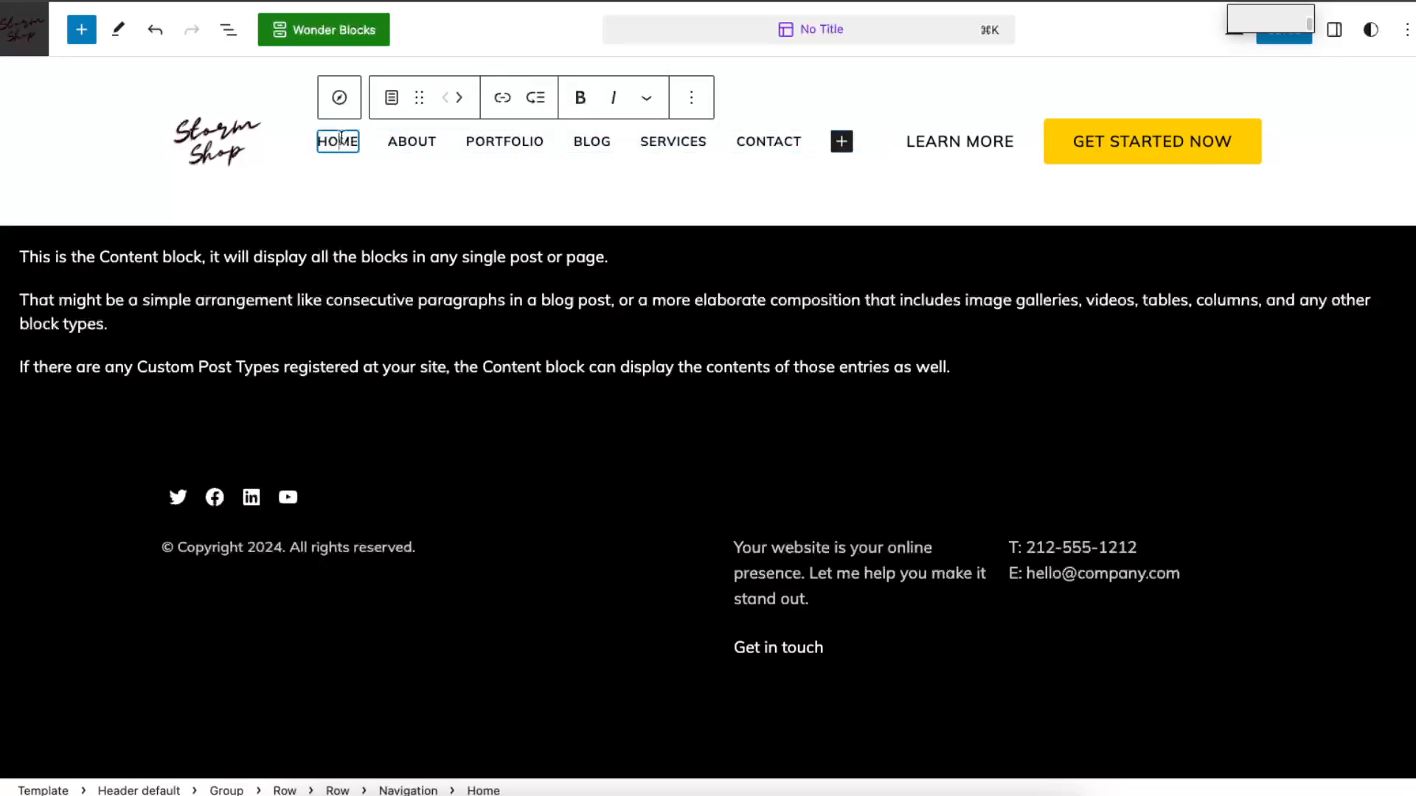
double_click(411, 142)
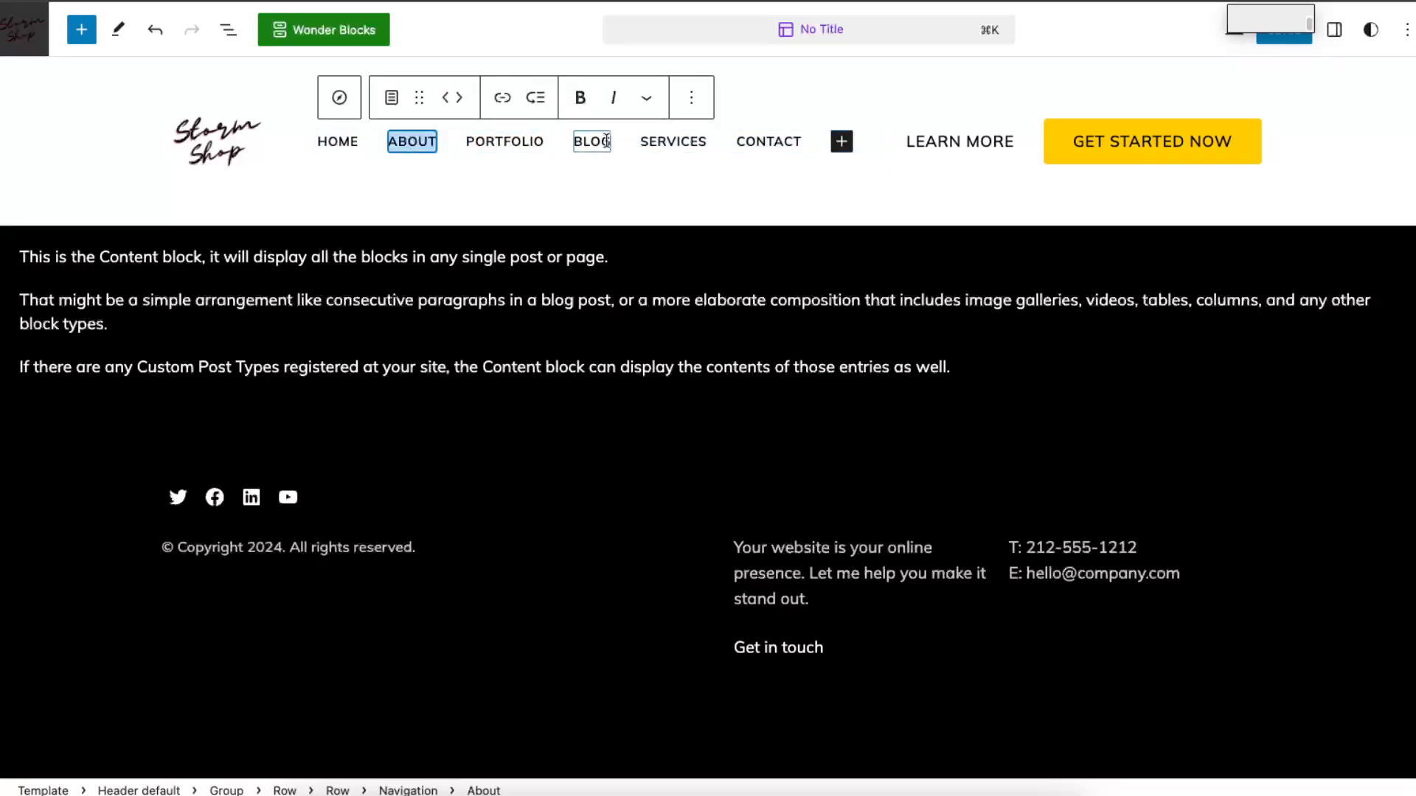
double_click(683, 142)
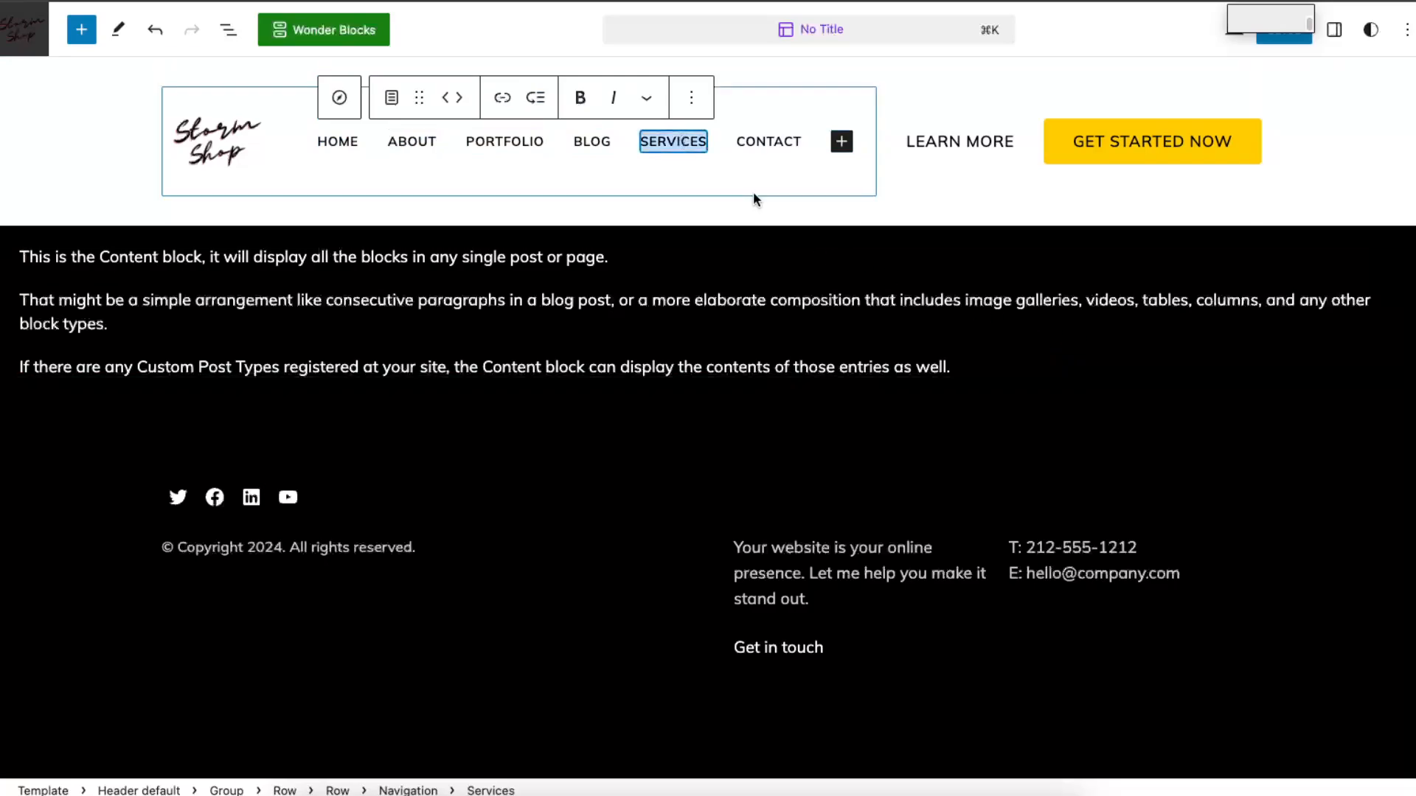
type("youtube")
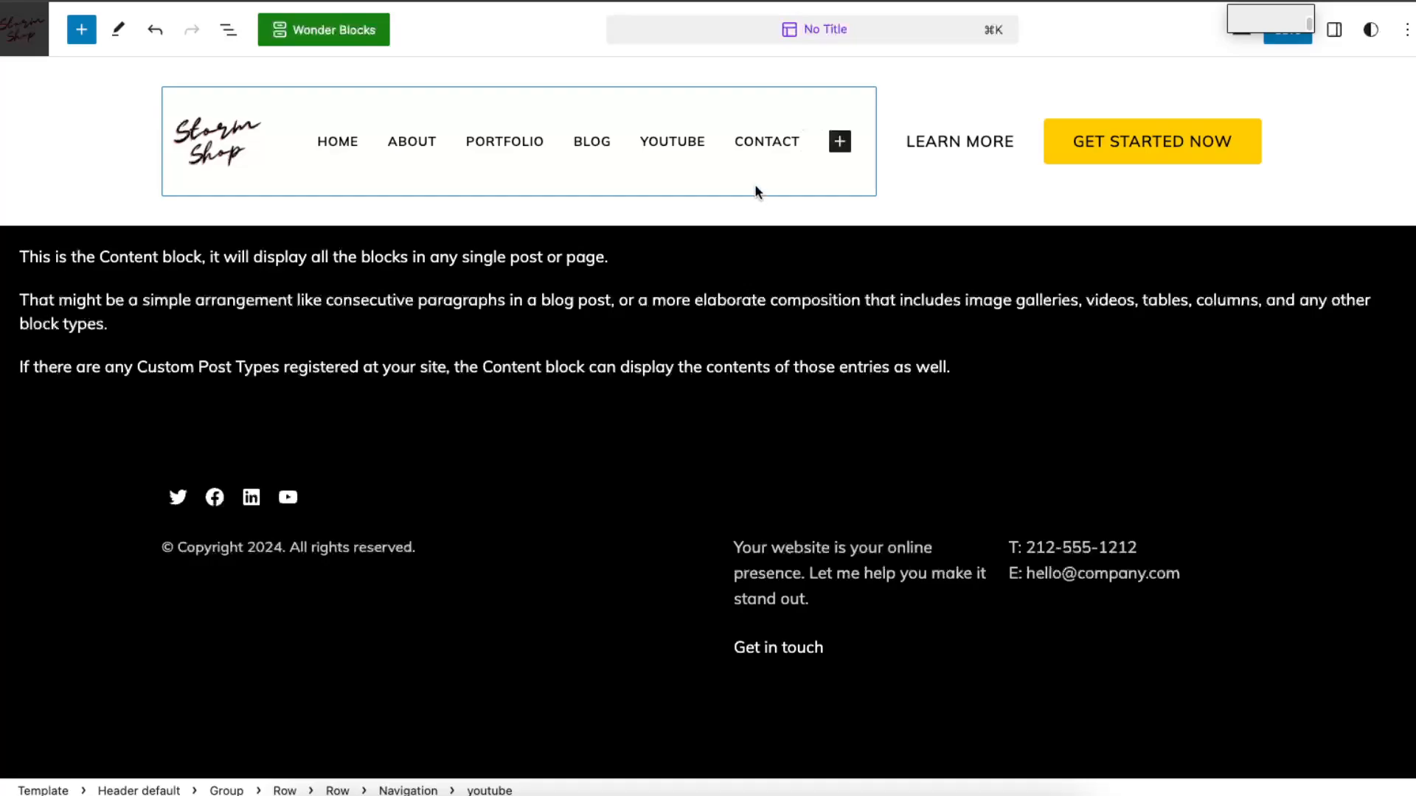
Step: Delete the Learn More button from the site header
left_click(961, 138)
triple_click(962, 138)
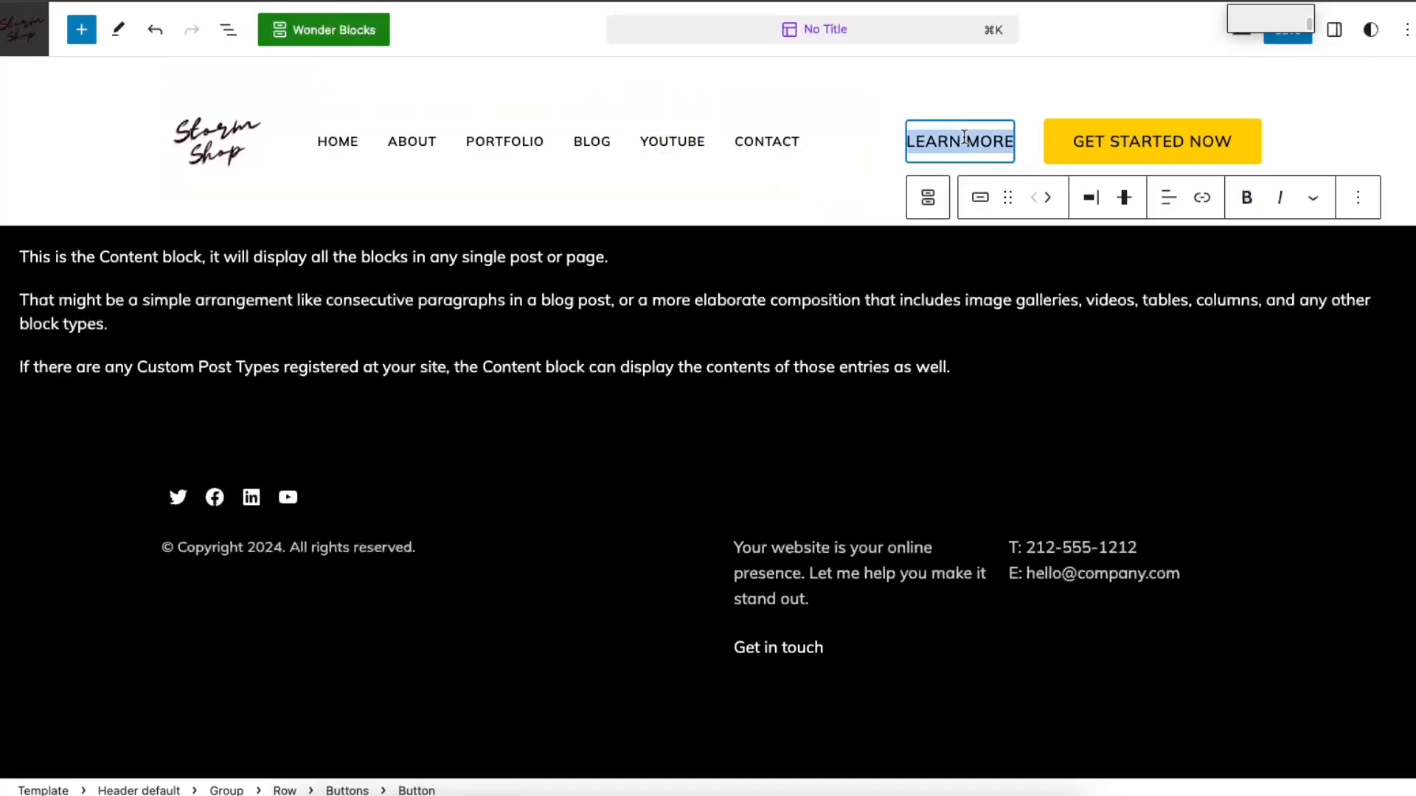
key("BackSpace")
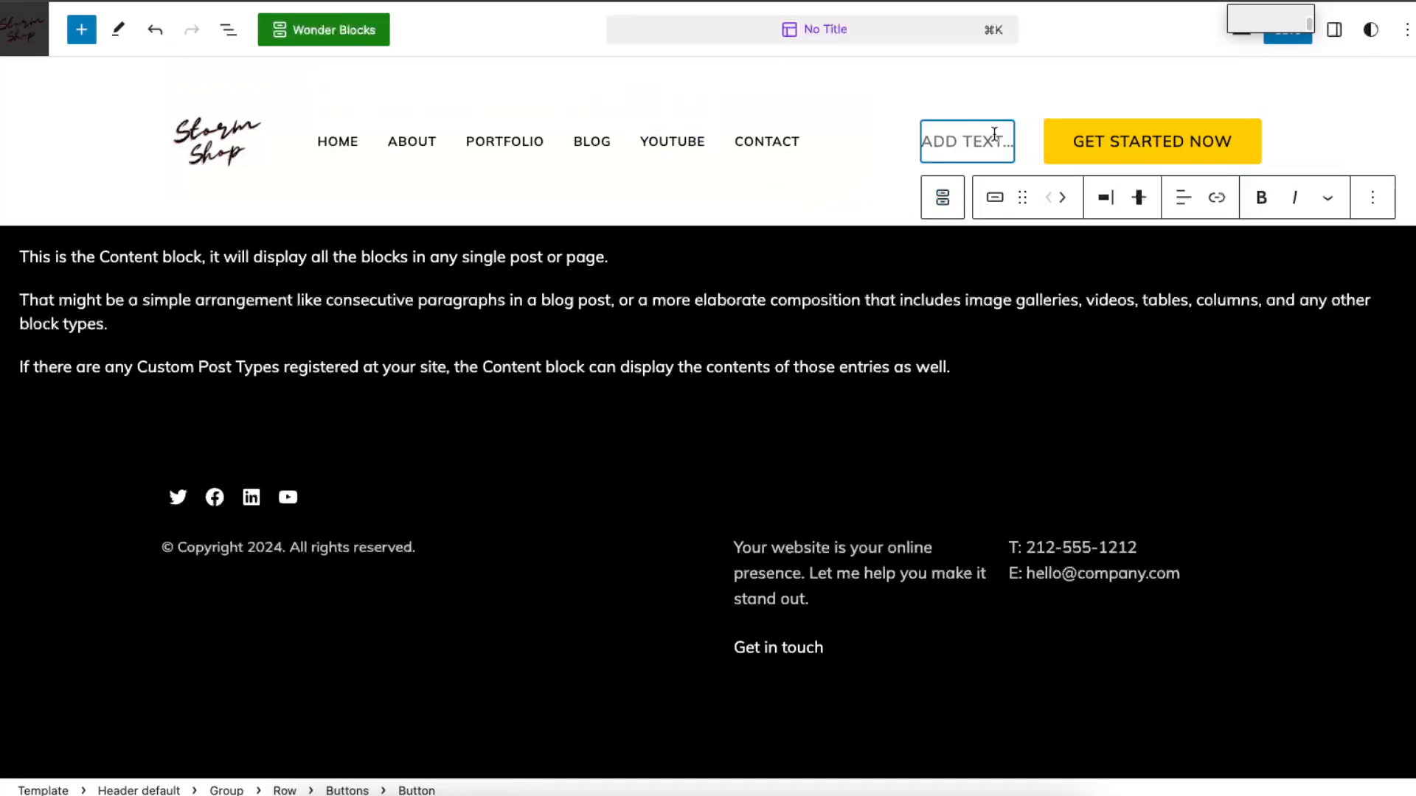
left_click(1372, 198)
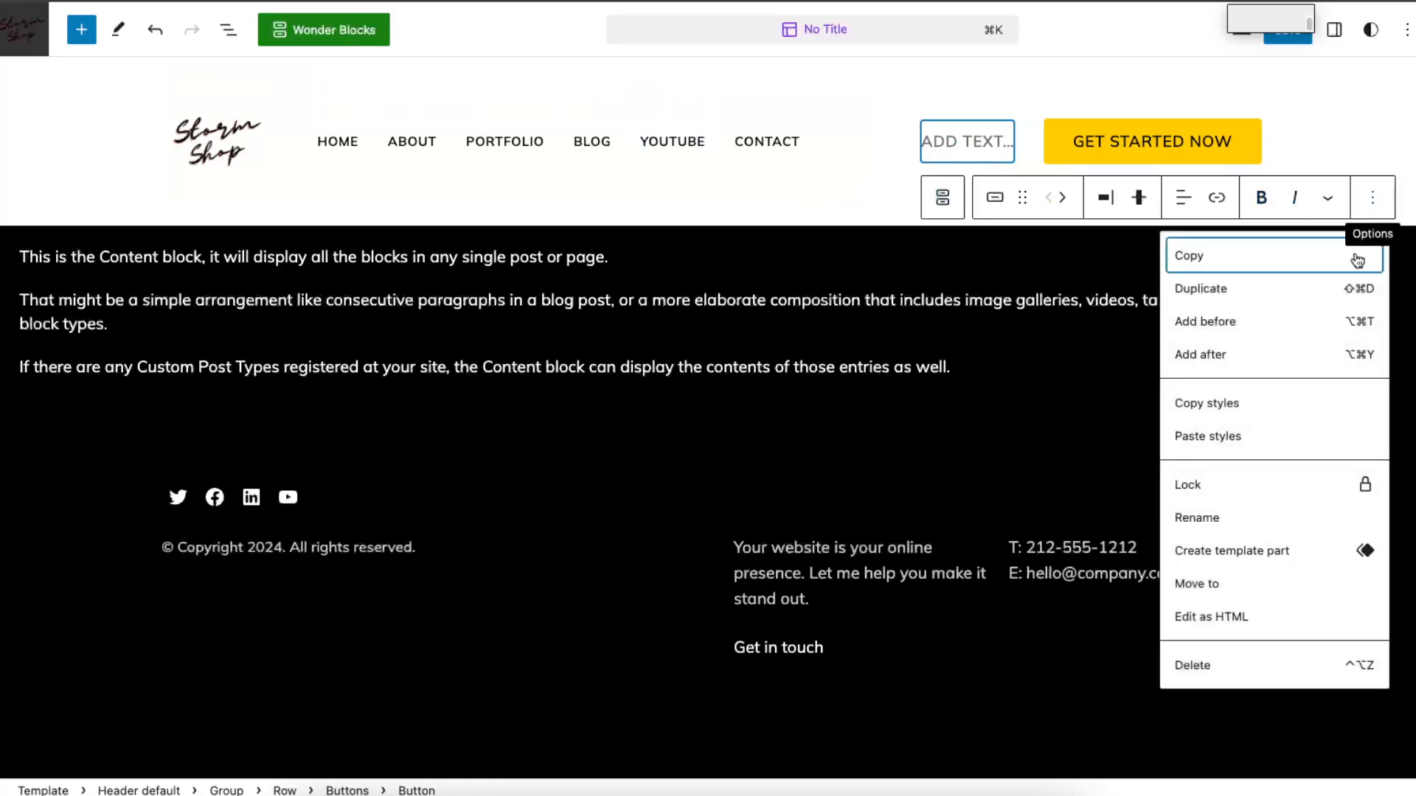
left_click(1272, 663)
left_click(942, 223)
Step: Change the label of the yellow Get Started Now header button to SIGN UP NOW
left_click(1131, 147)
triple_click(1145, 140)
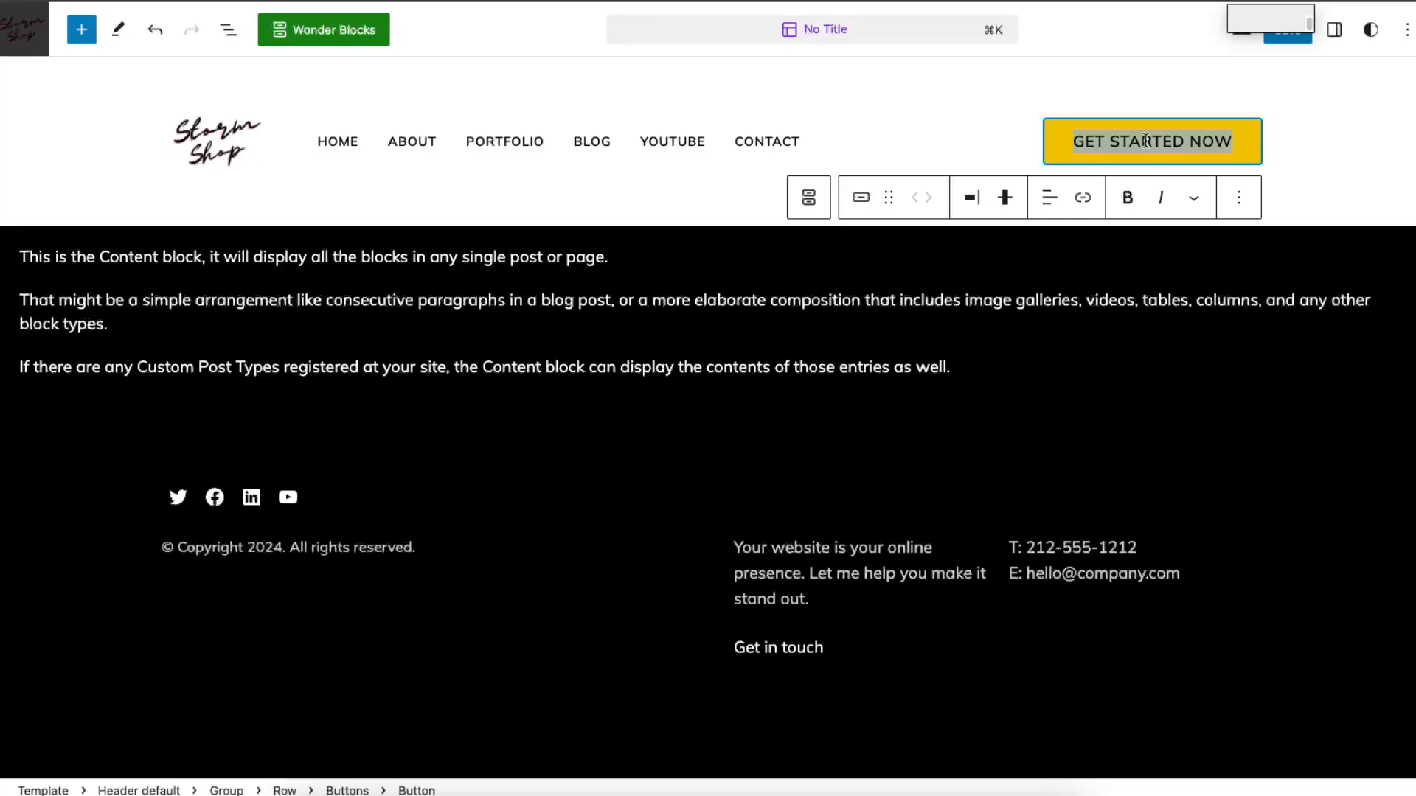
double_click(1146, 140)
double_click(1093, 138)
key("BackSpace")
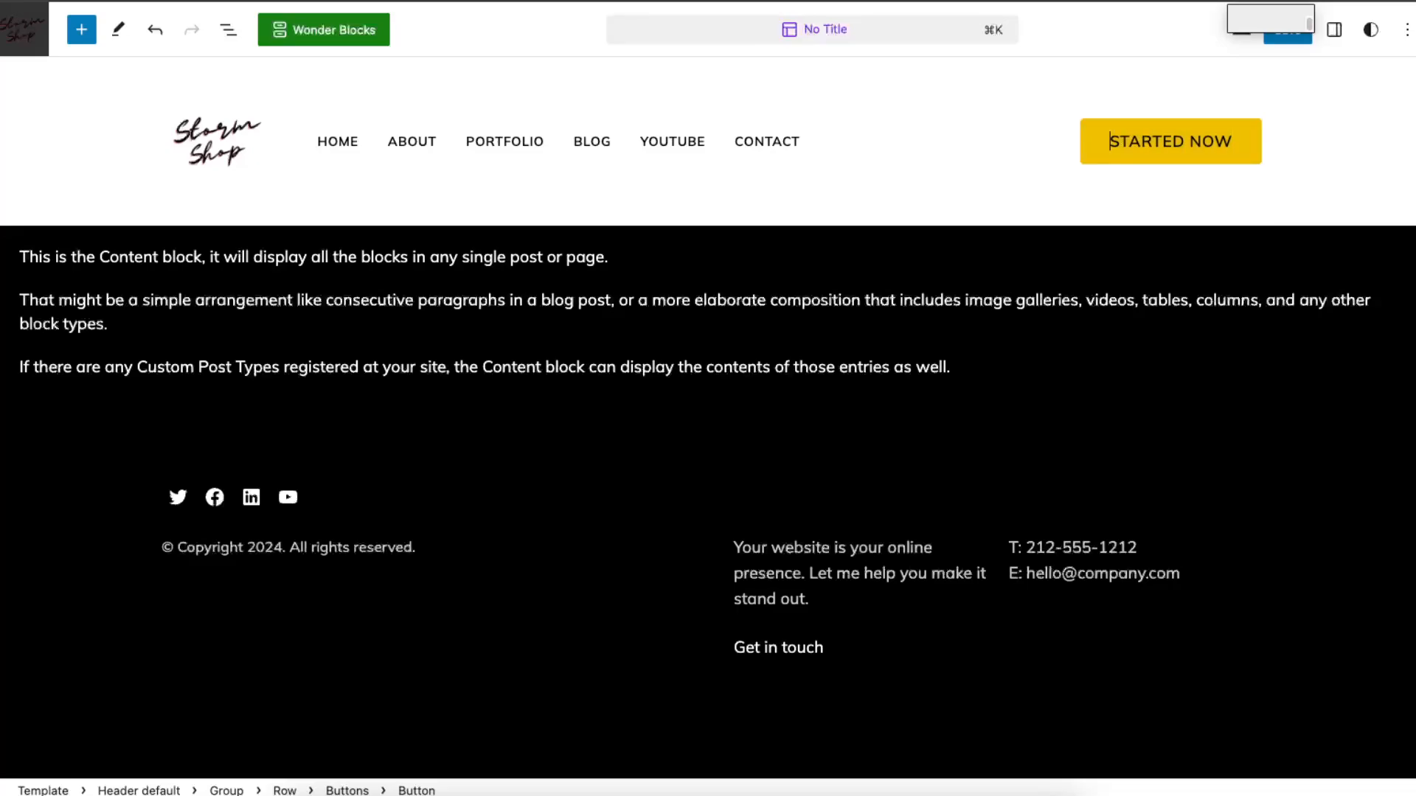
double_click(1136, 139)
type("SIGN U")
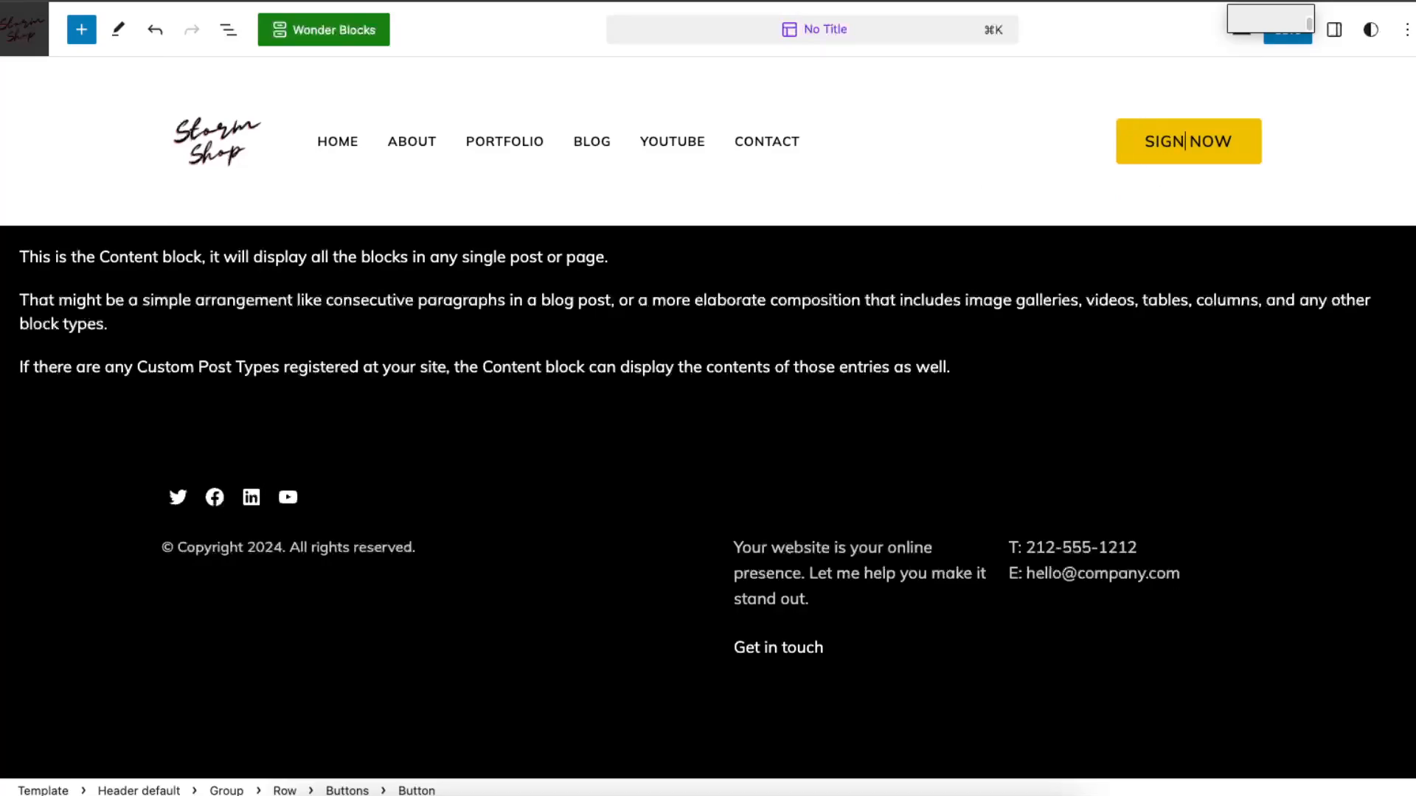
type("P")
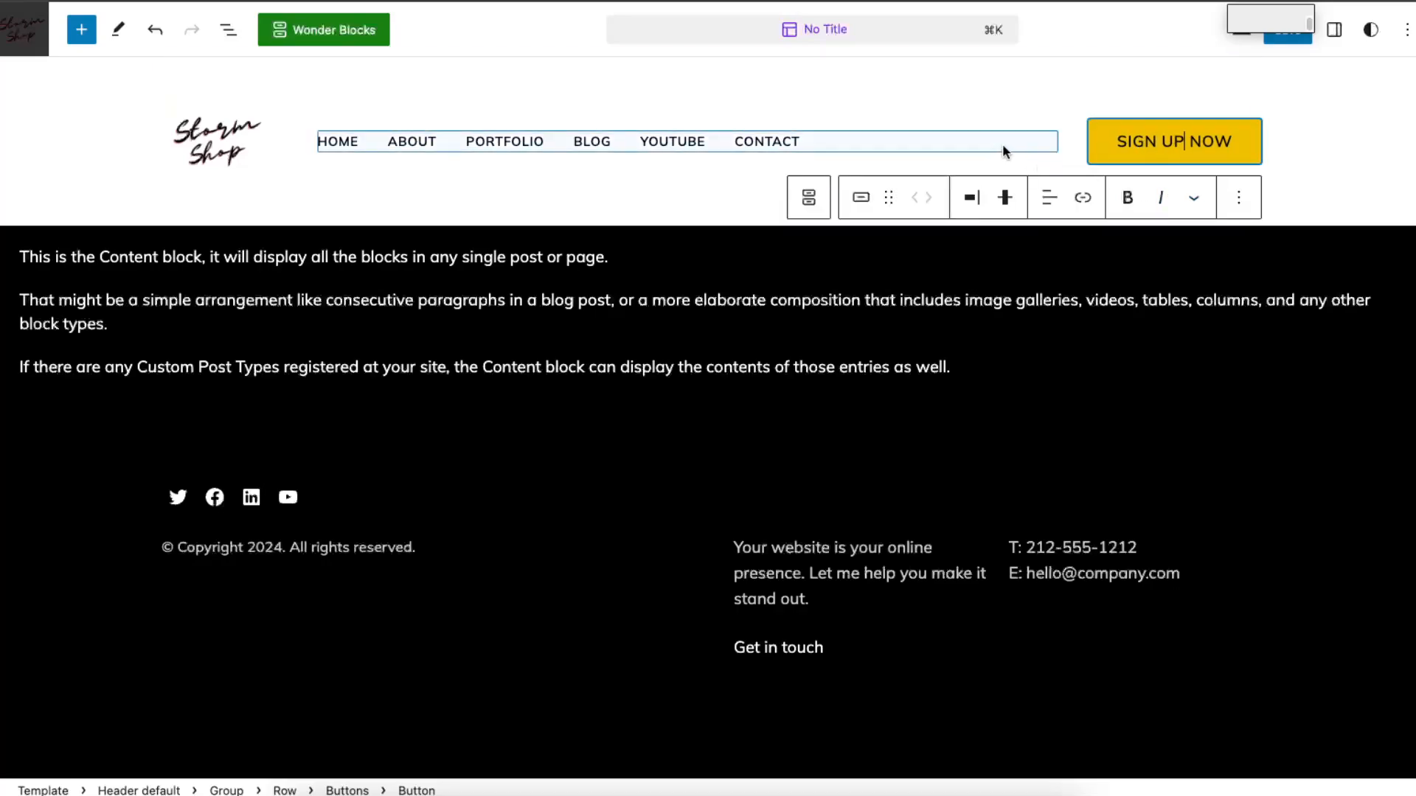
left_click(1009, 146)
left_click(1250, 151)
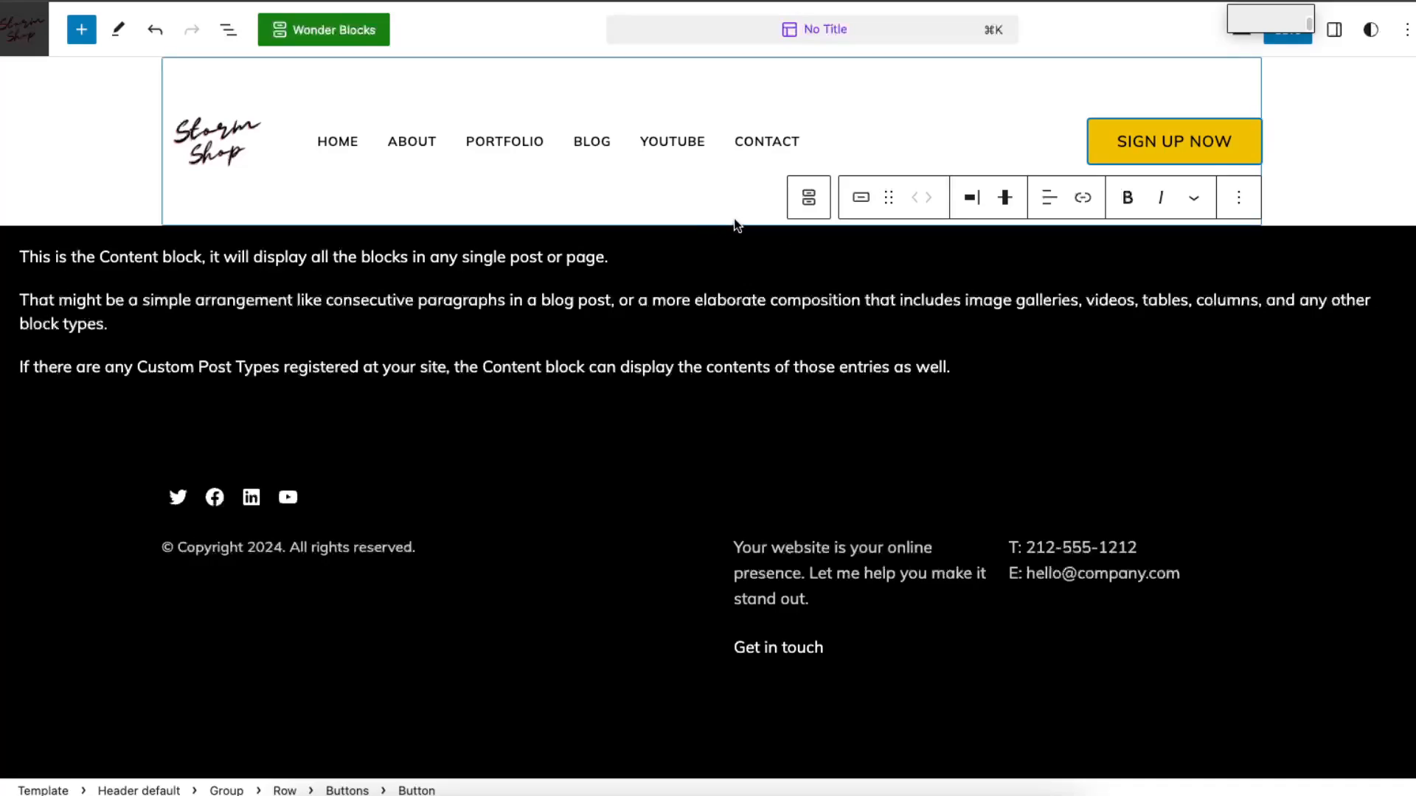
Step: Save the header changes to the site and select the Content block below the header
left_click(1280, 40)
left_click(1256, 44)
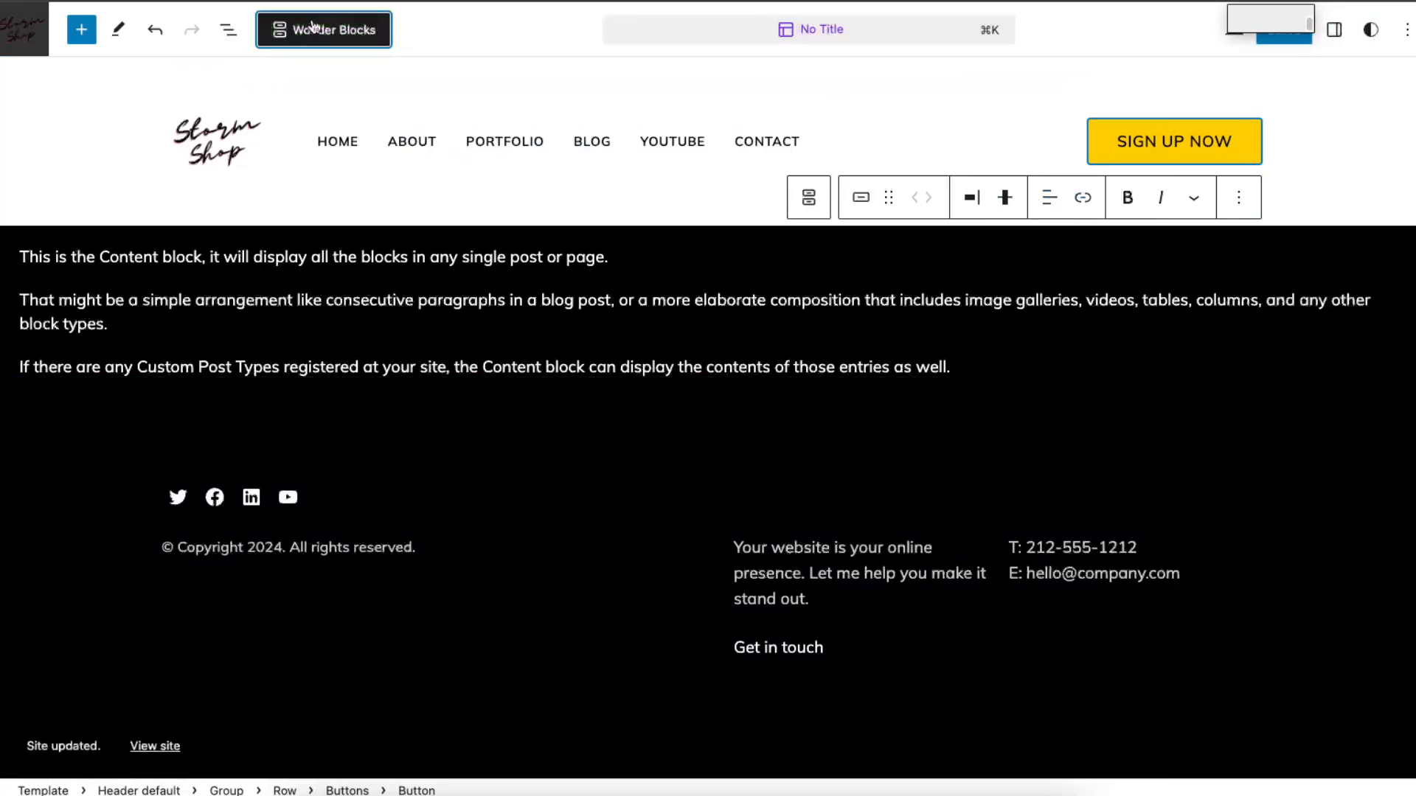
left_click(283, 361)
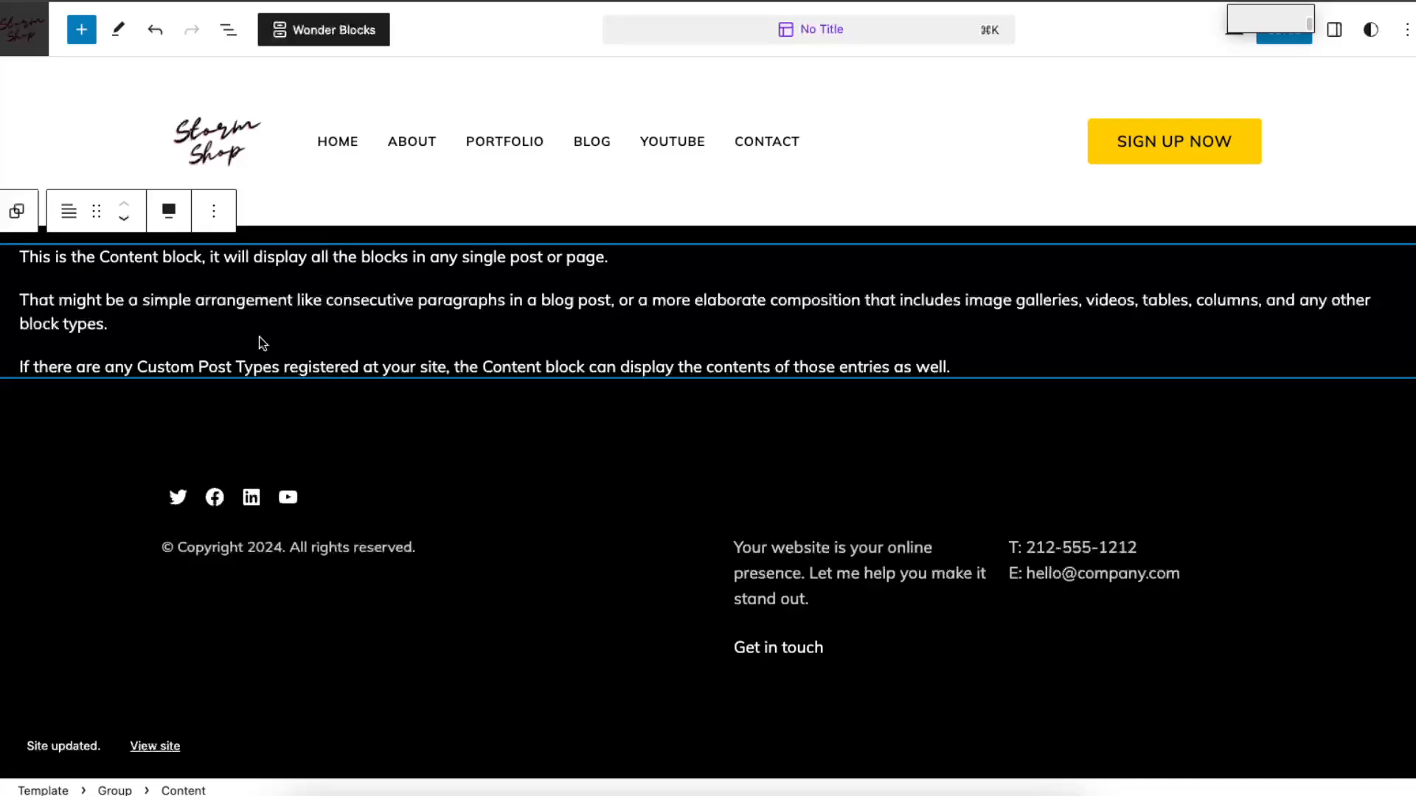
Step: Exit the No Title template editor and return to the list of site templates
left_click(338, 141)
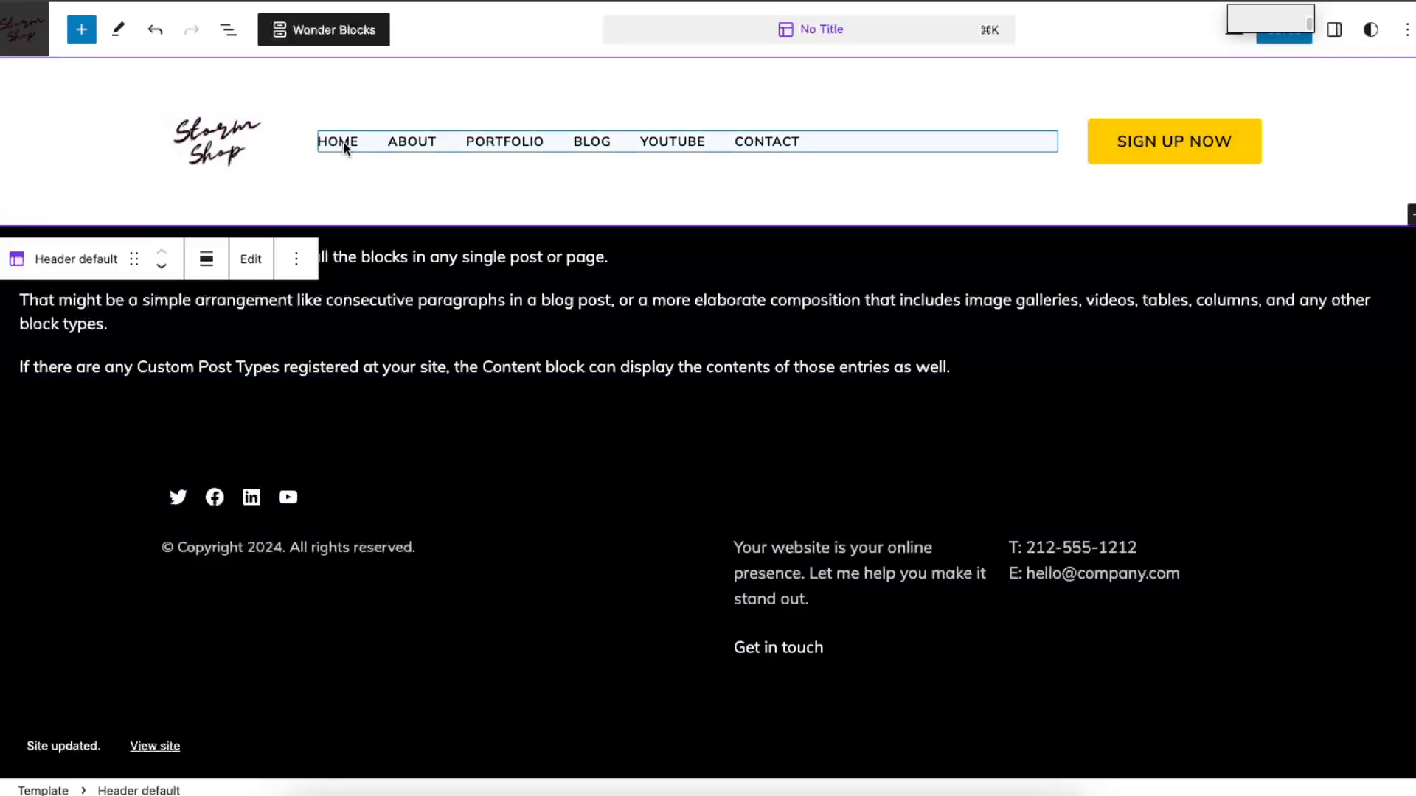
left_click(343, 145)
left_click(230, 147)
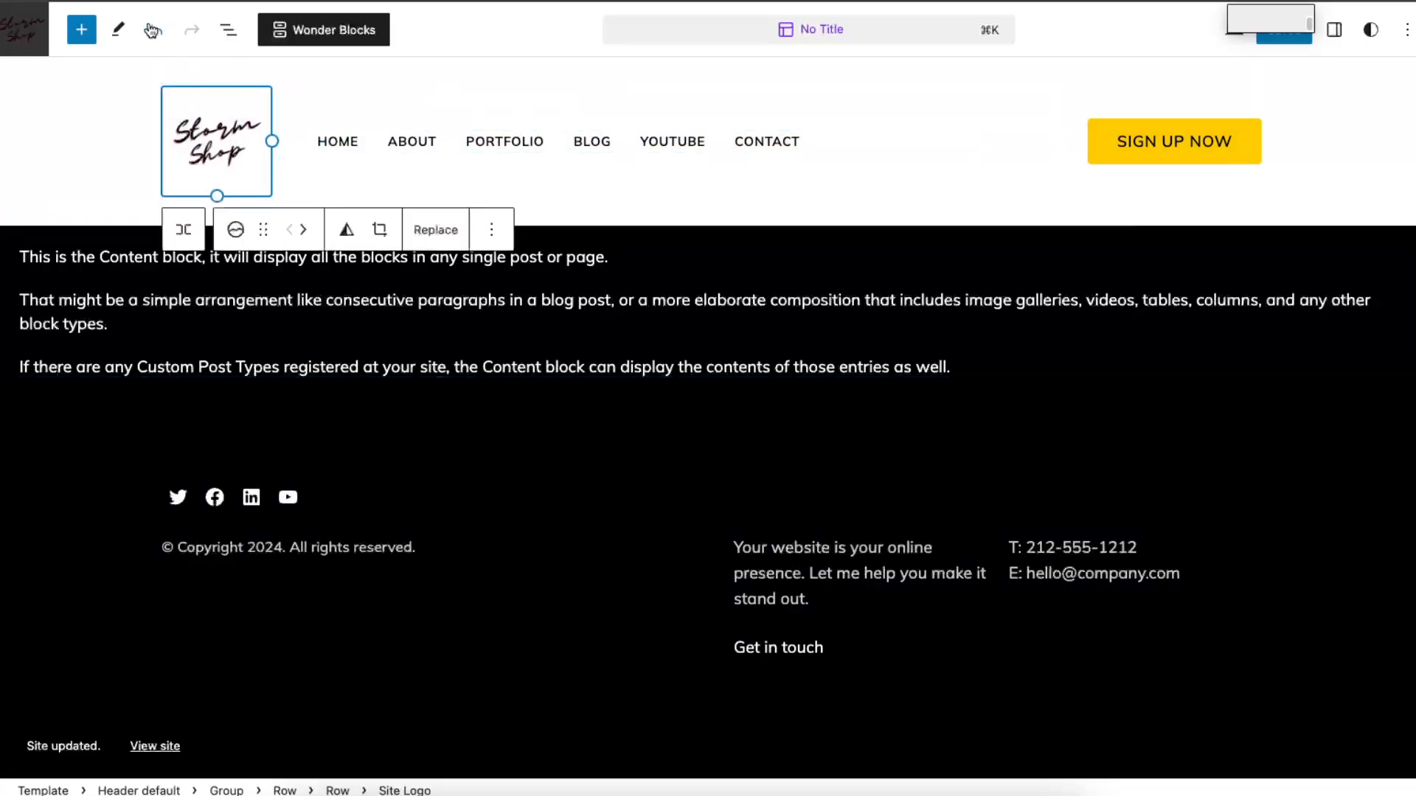
left_click(21, 29)
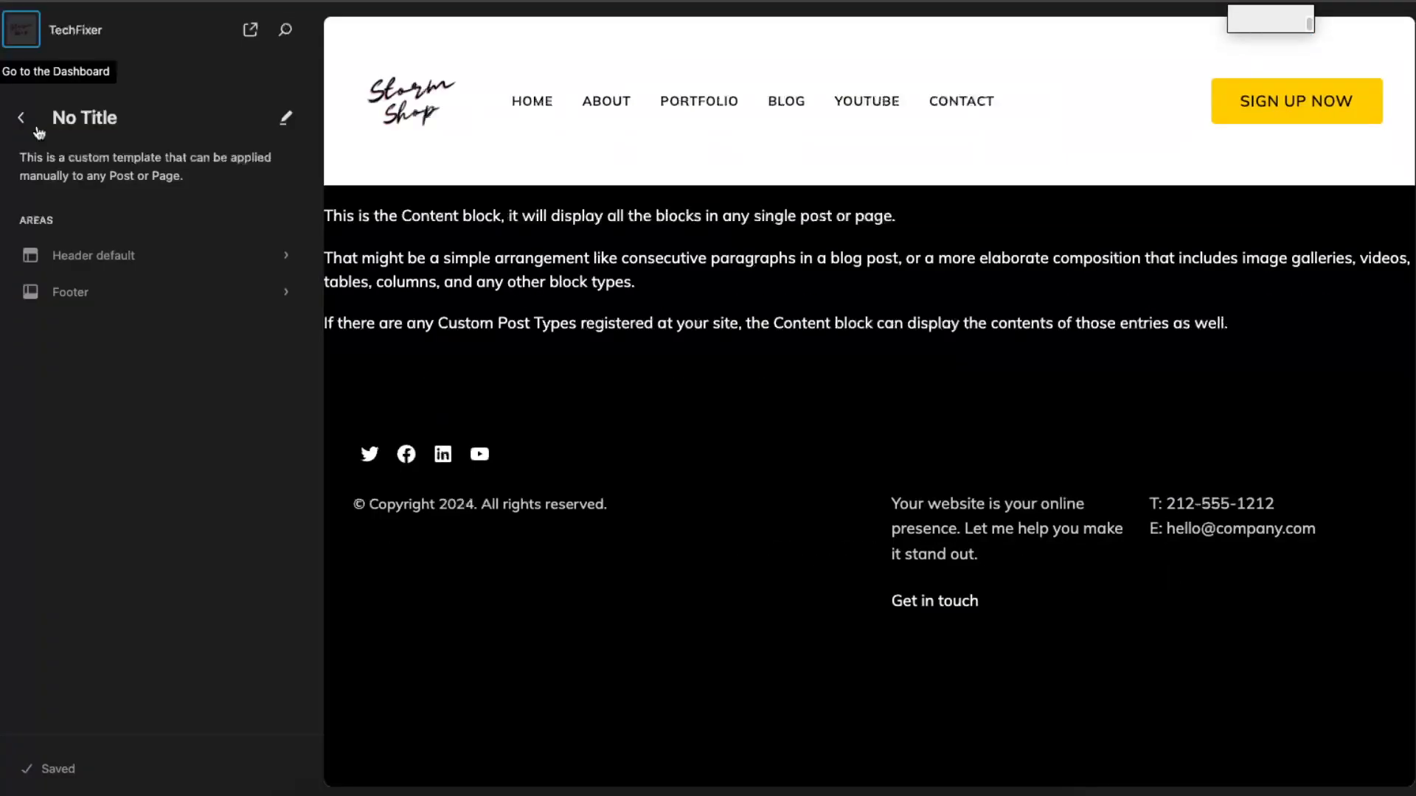
left_click(18, 118)
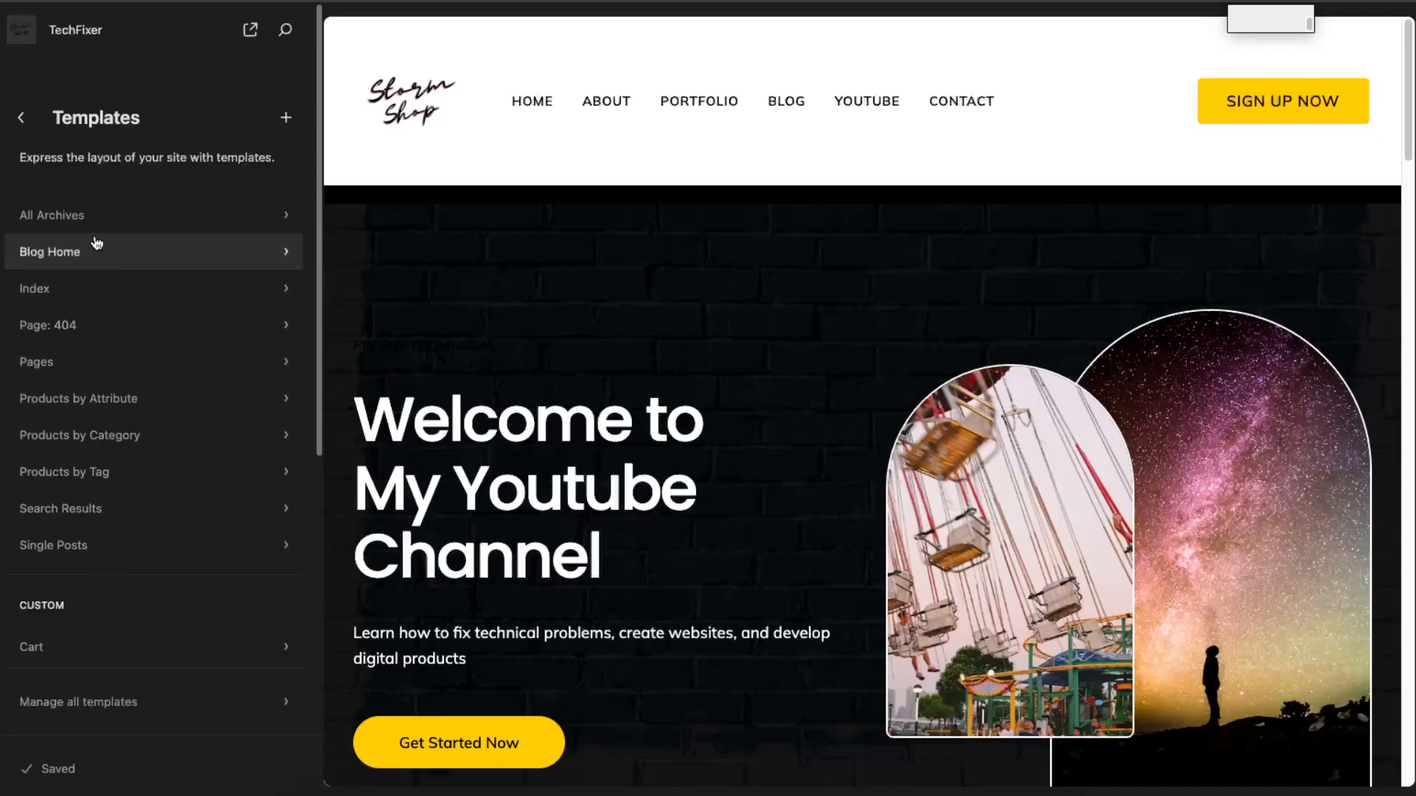
Step: Look through the Blog Home, Page: 404 and Pages templates and the rest of the template list
left_click(284, 258)
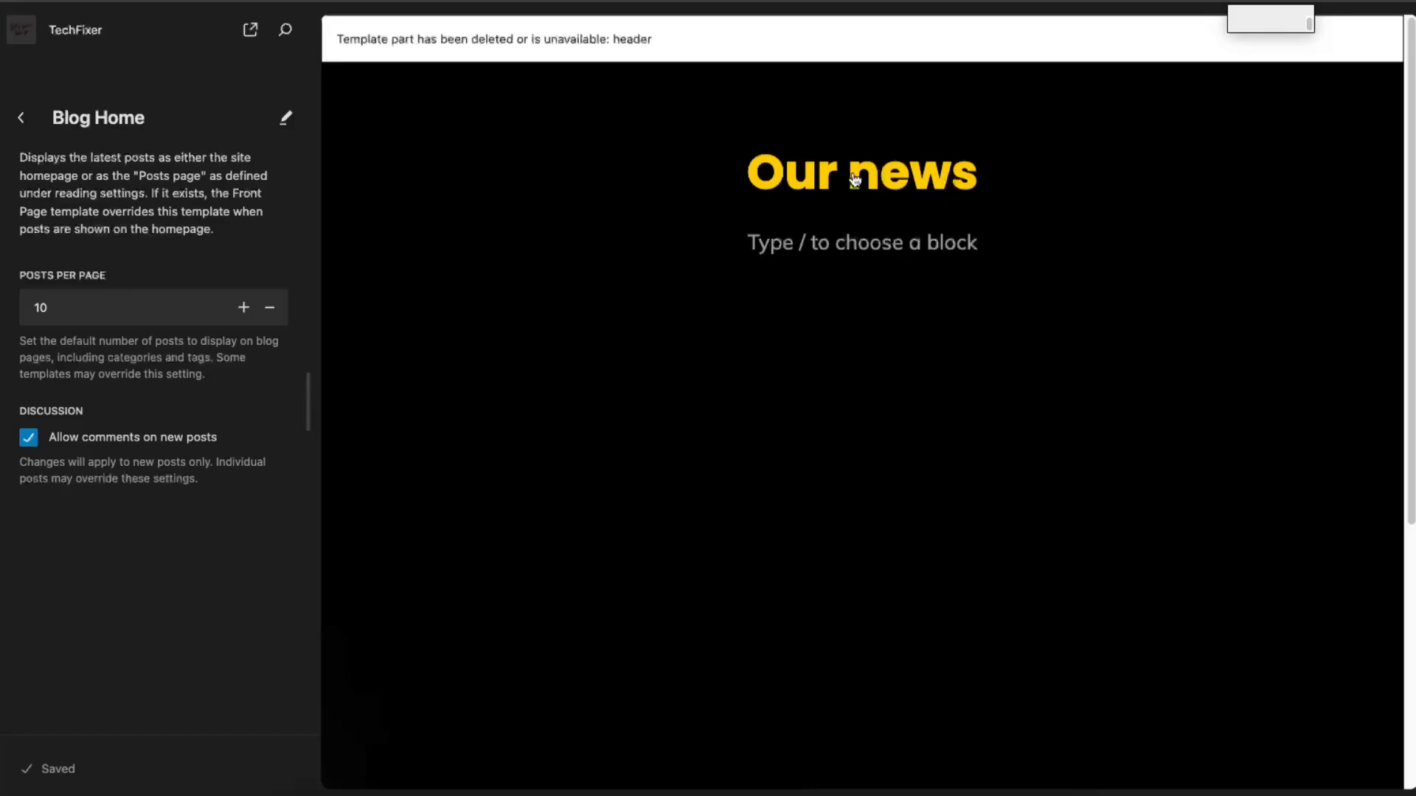
left_click(21, 118)
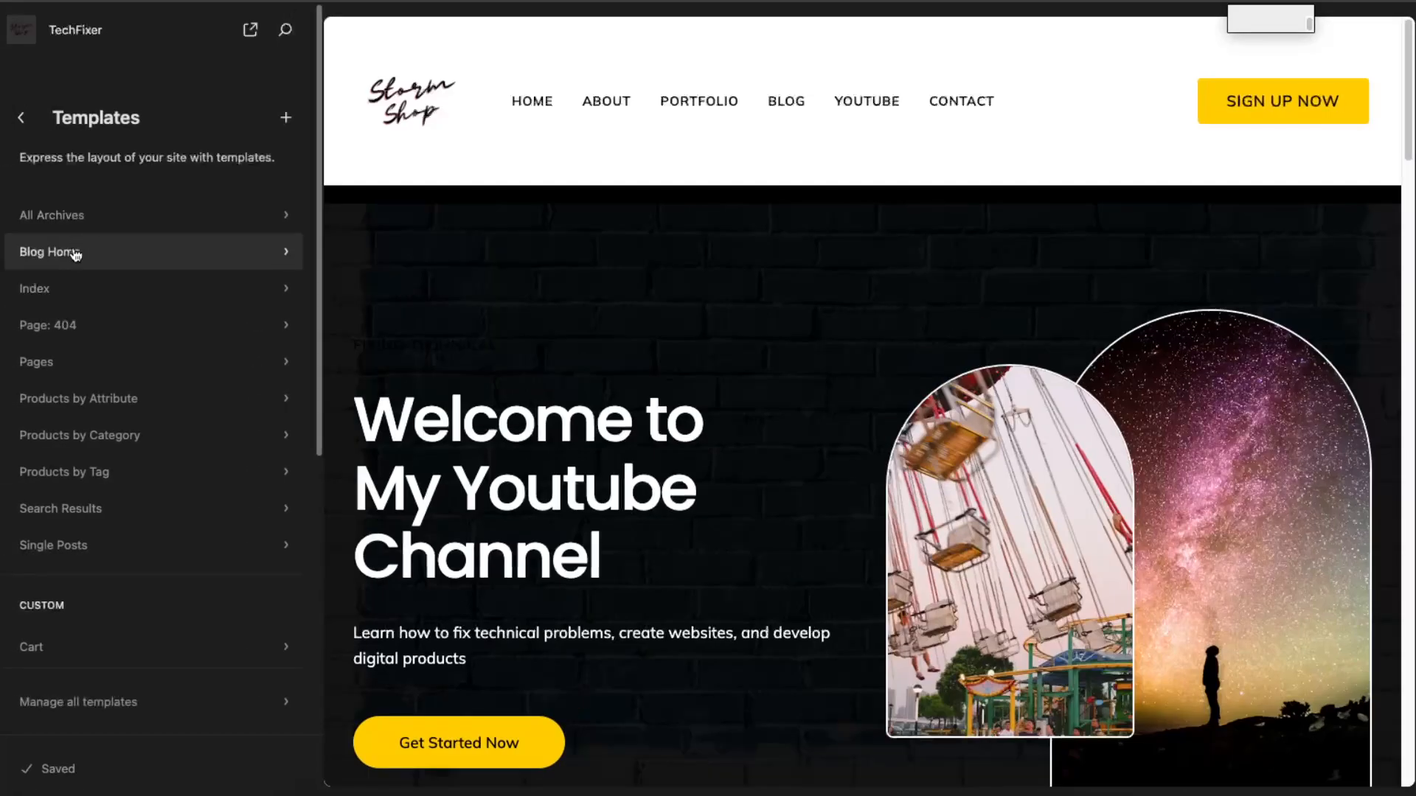
left_click(76, 325)
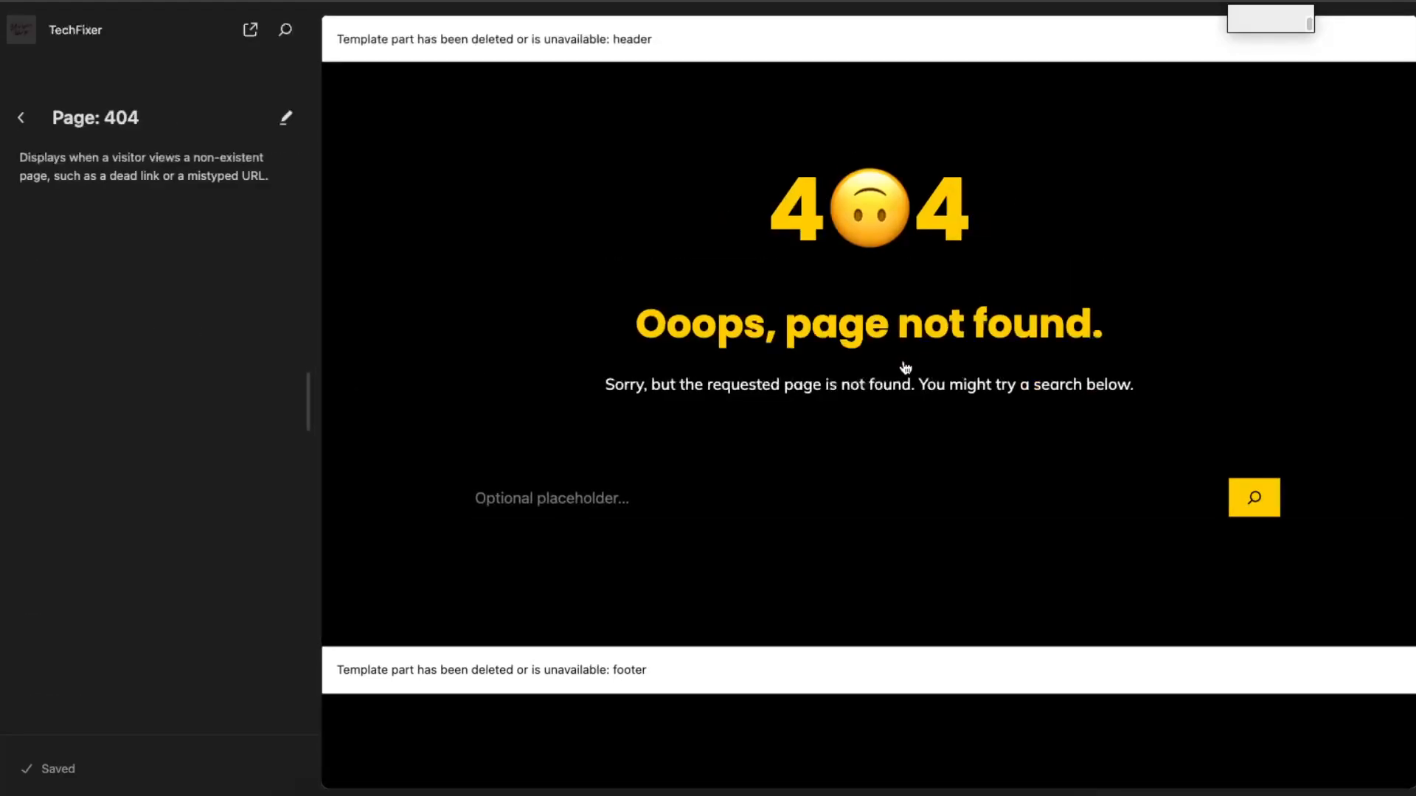
left_click(21, 117)
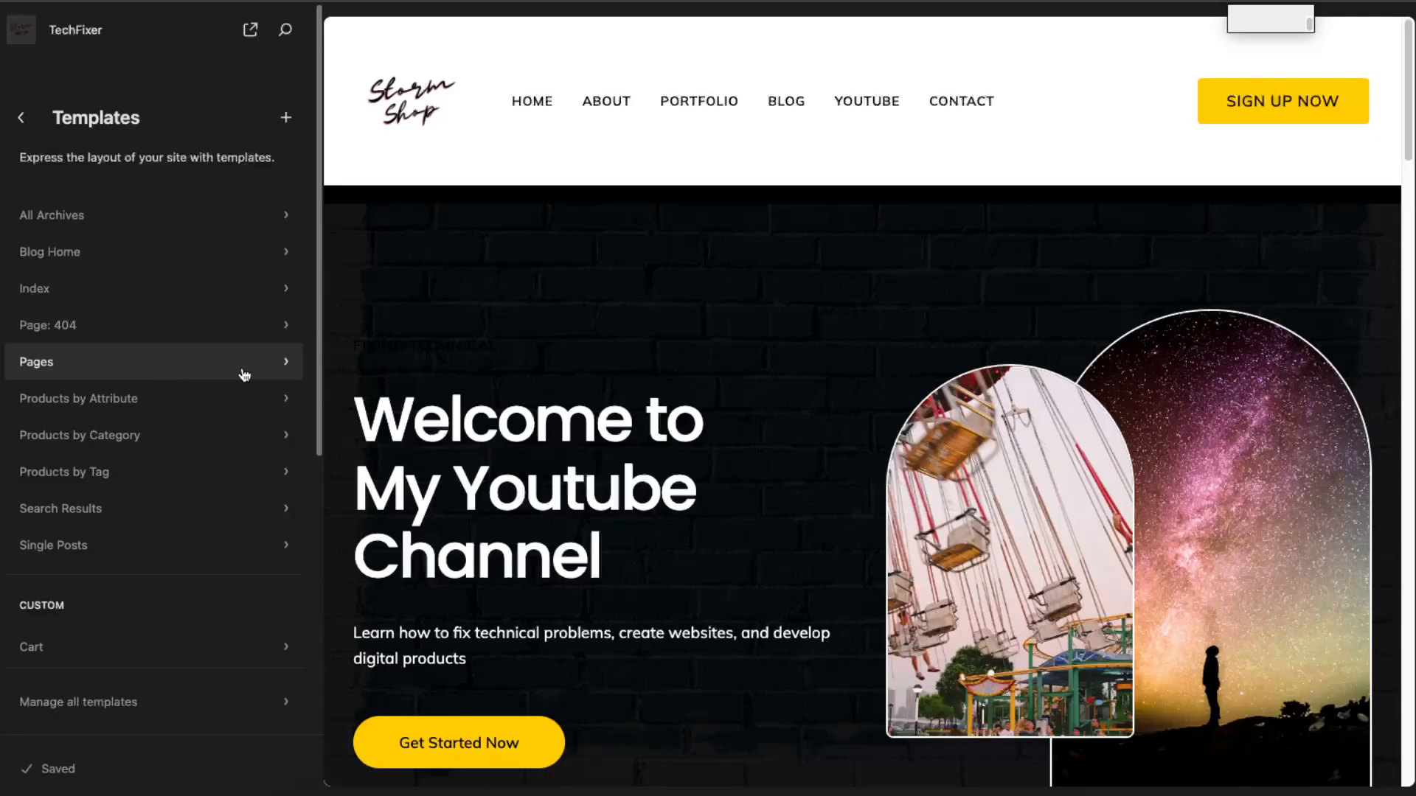
left_click(270, 367)
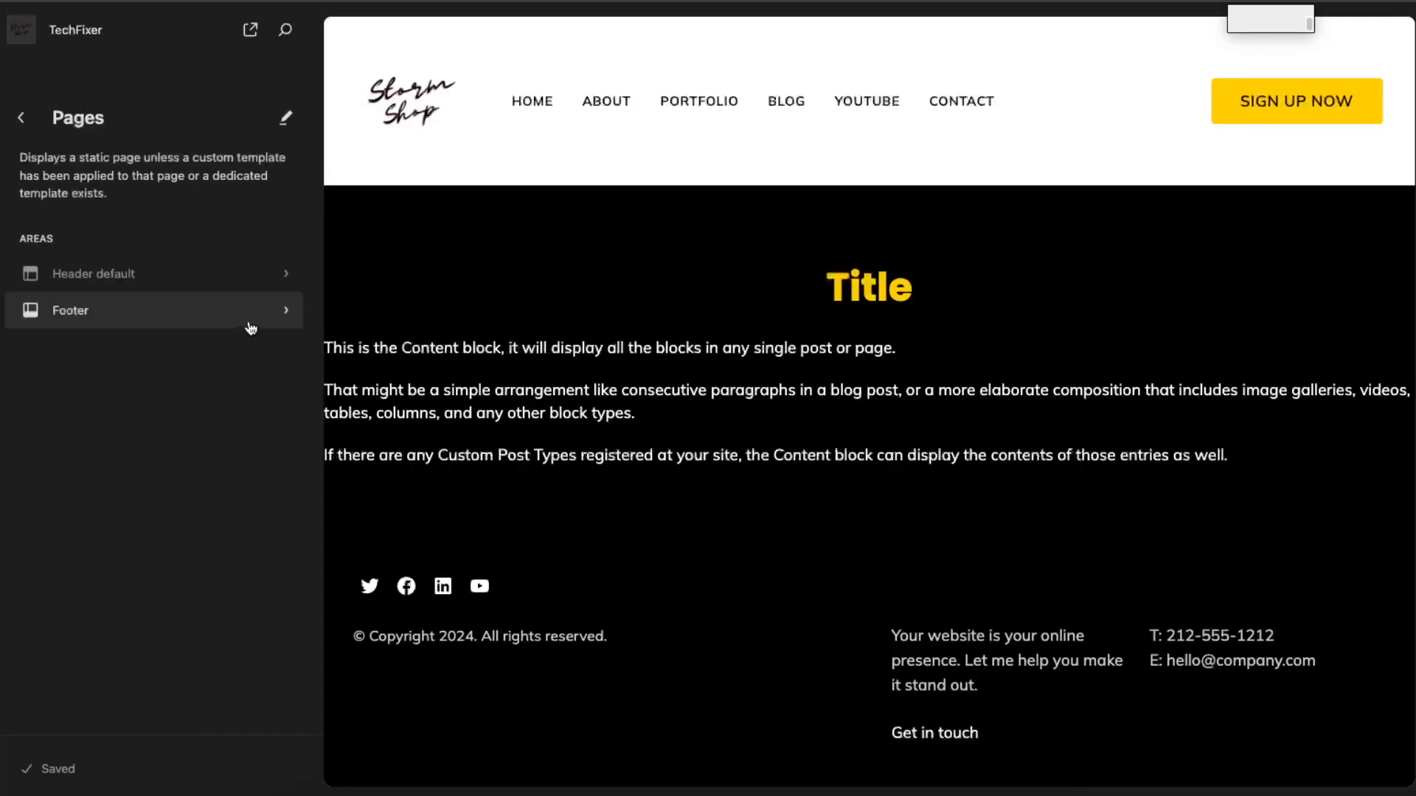
left_click(21, 116)
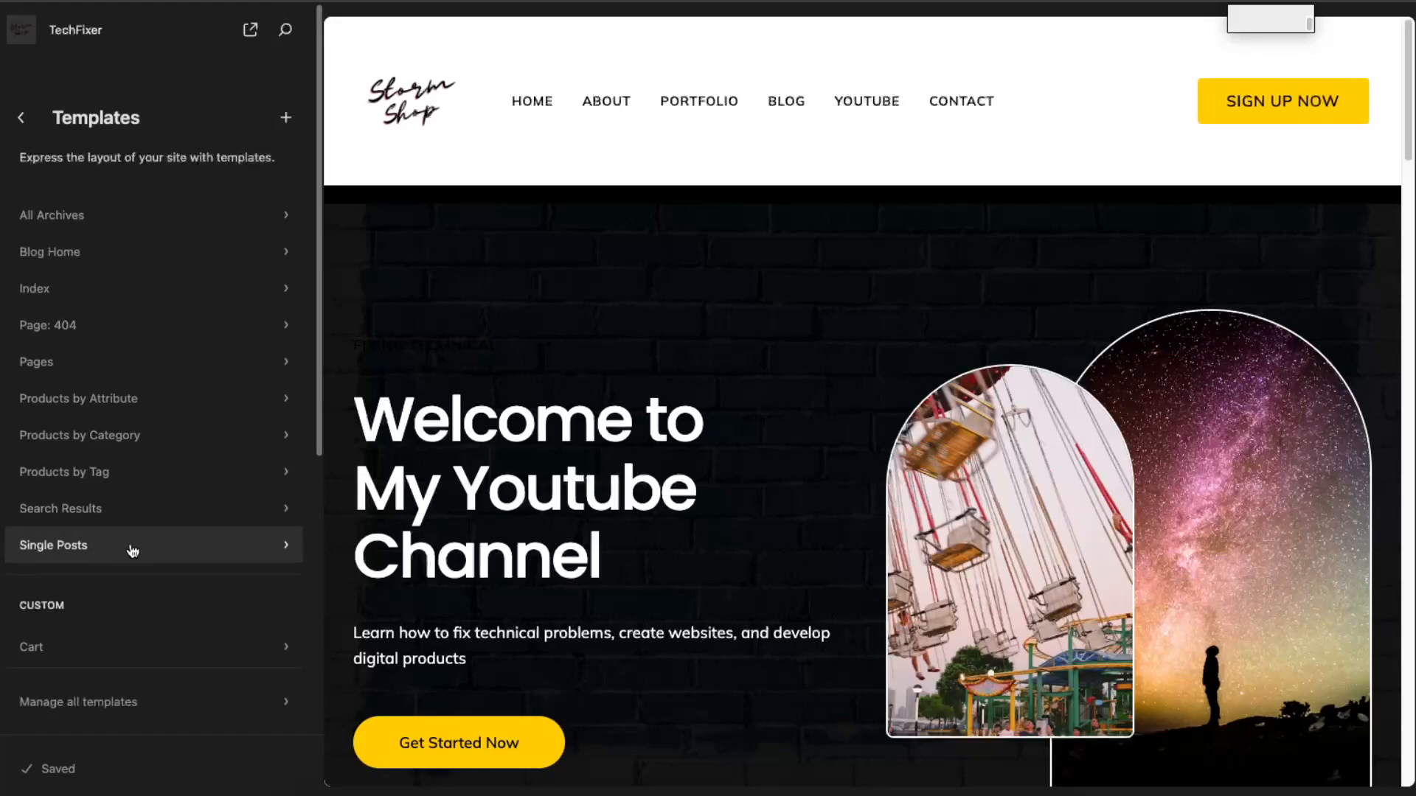
scroll(210, 622, "down", 3)
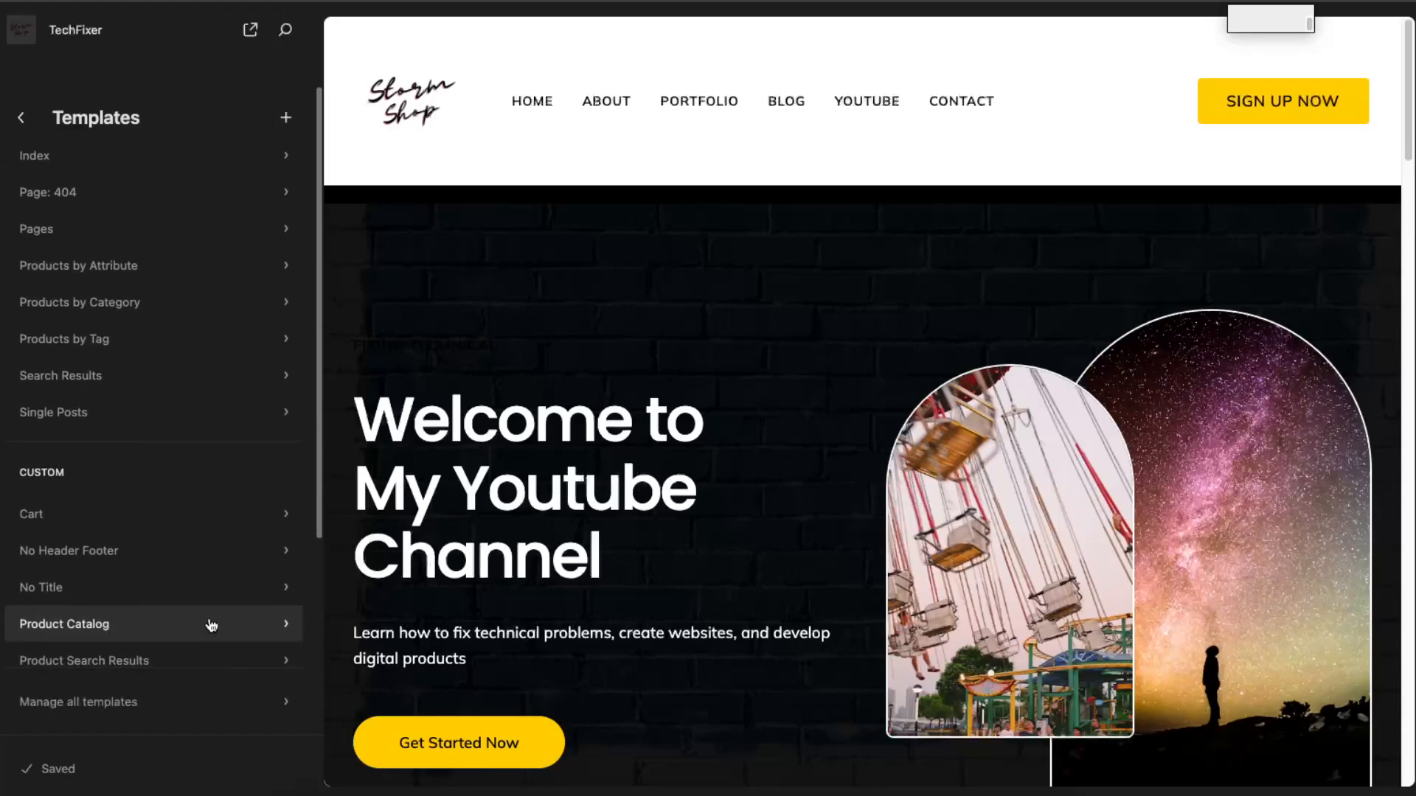
scroll(212, 624, "down", 4)
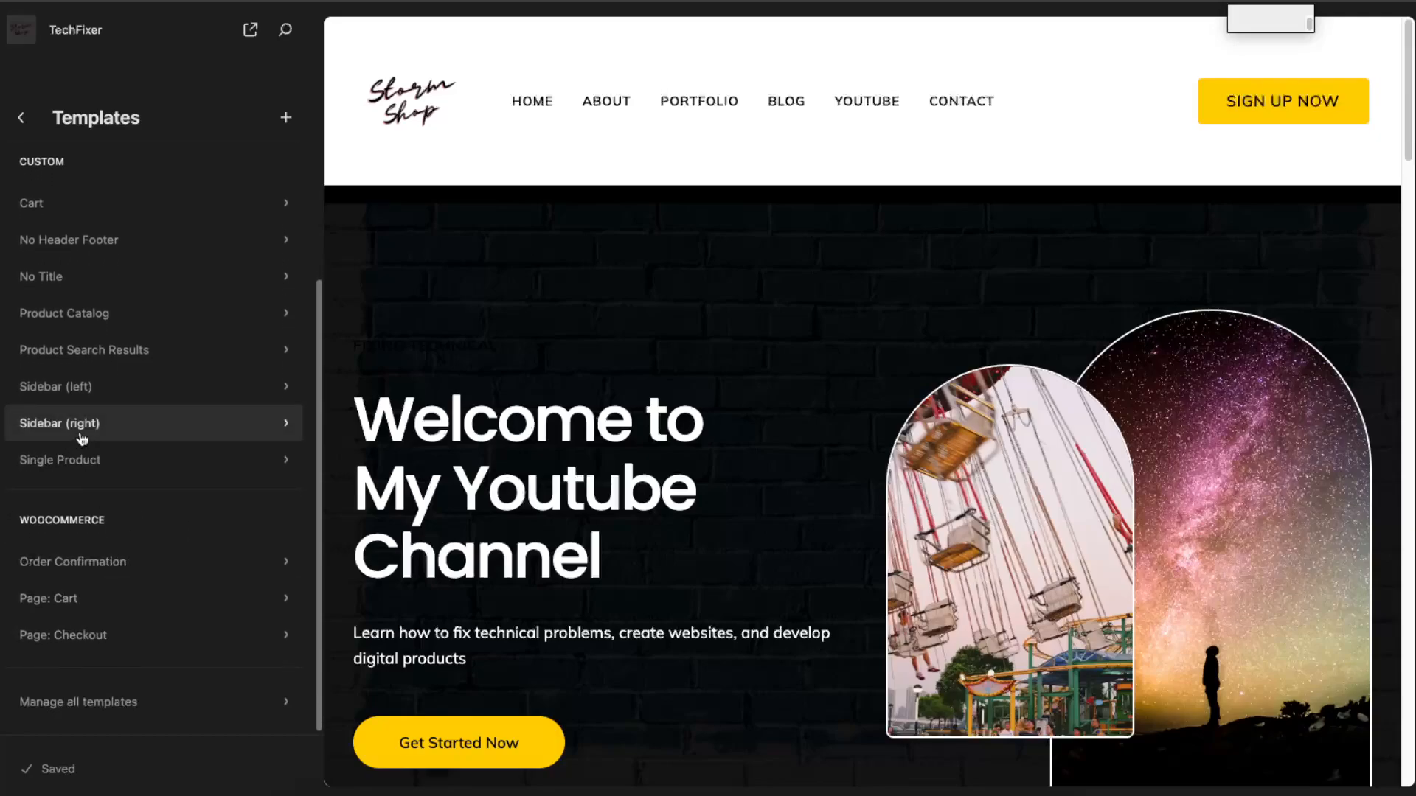
scroll(82, 439, "up", 6)
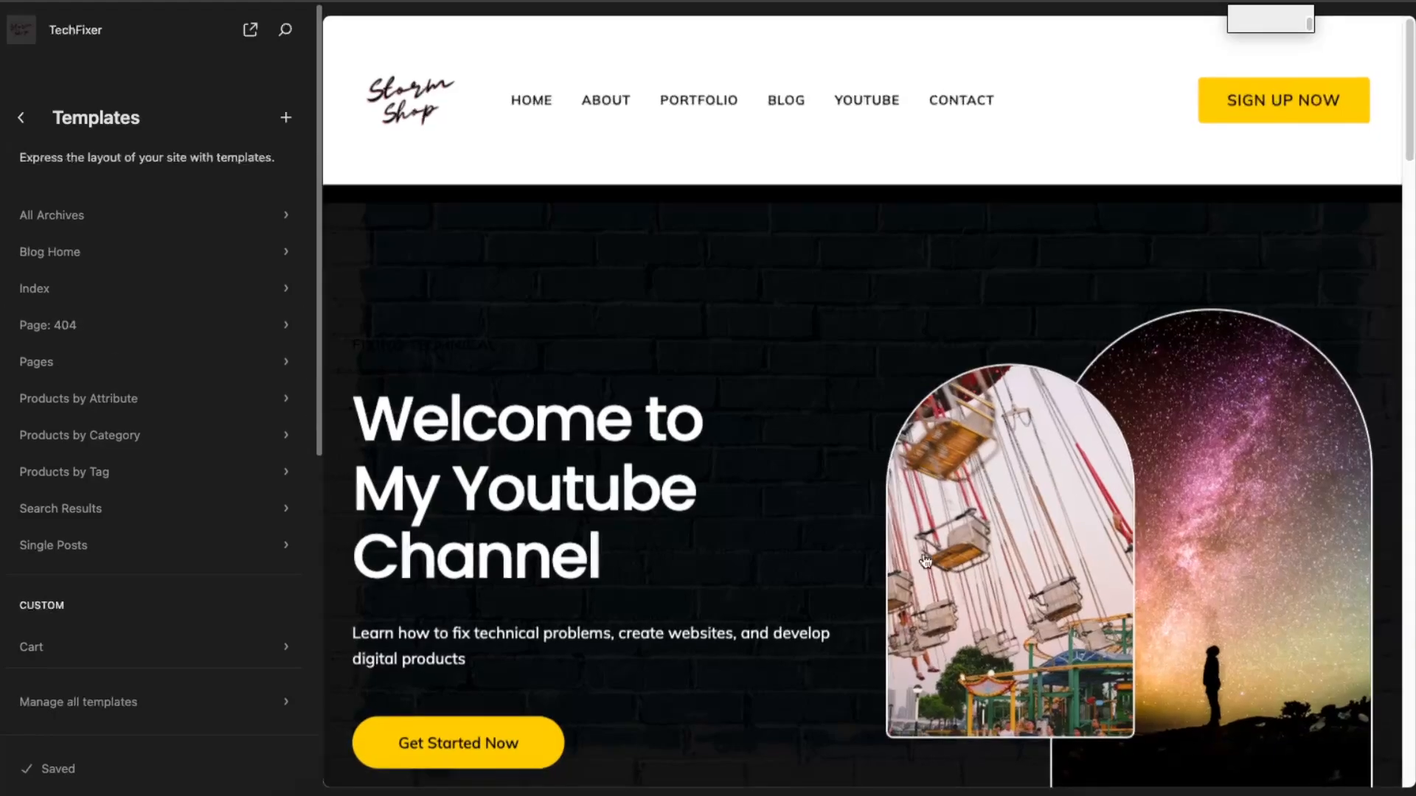
Step: Open the Home page for editing and replace the two hero images with the Hello Summer graphic and the Storm Shop logo
left_click(958, 568)
left_click(936, 558)
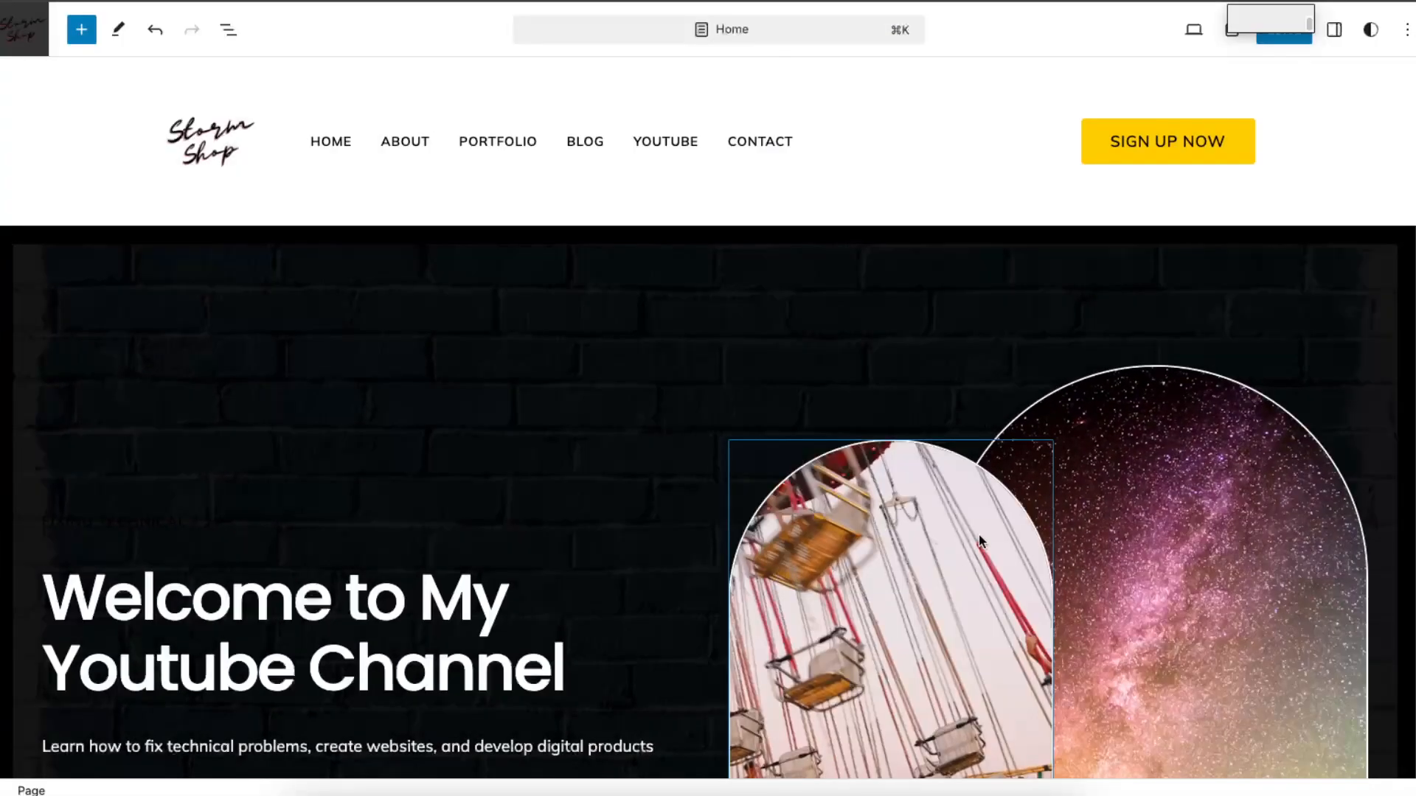
scroll(978, 537, "down", 2)
left_click(946, 462)
scroll(946, 462, "down", 1)
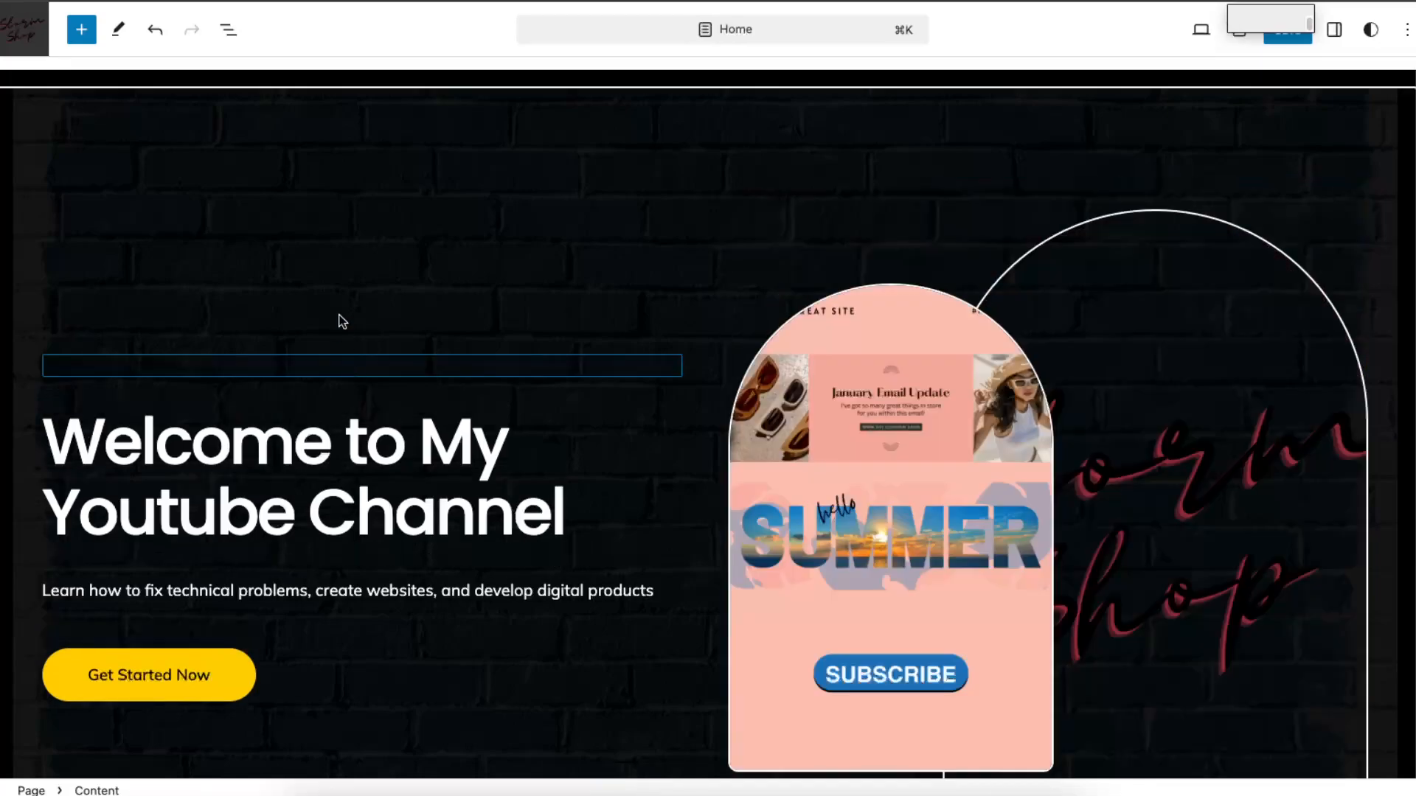
scroll(967, 541, "down", 5)
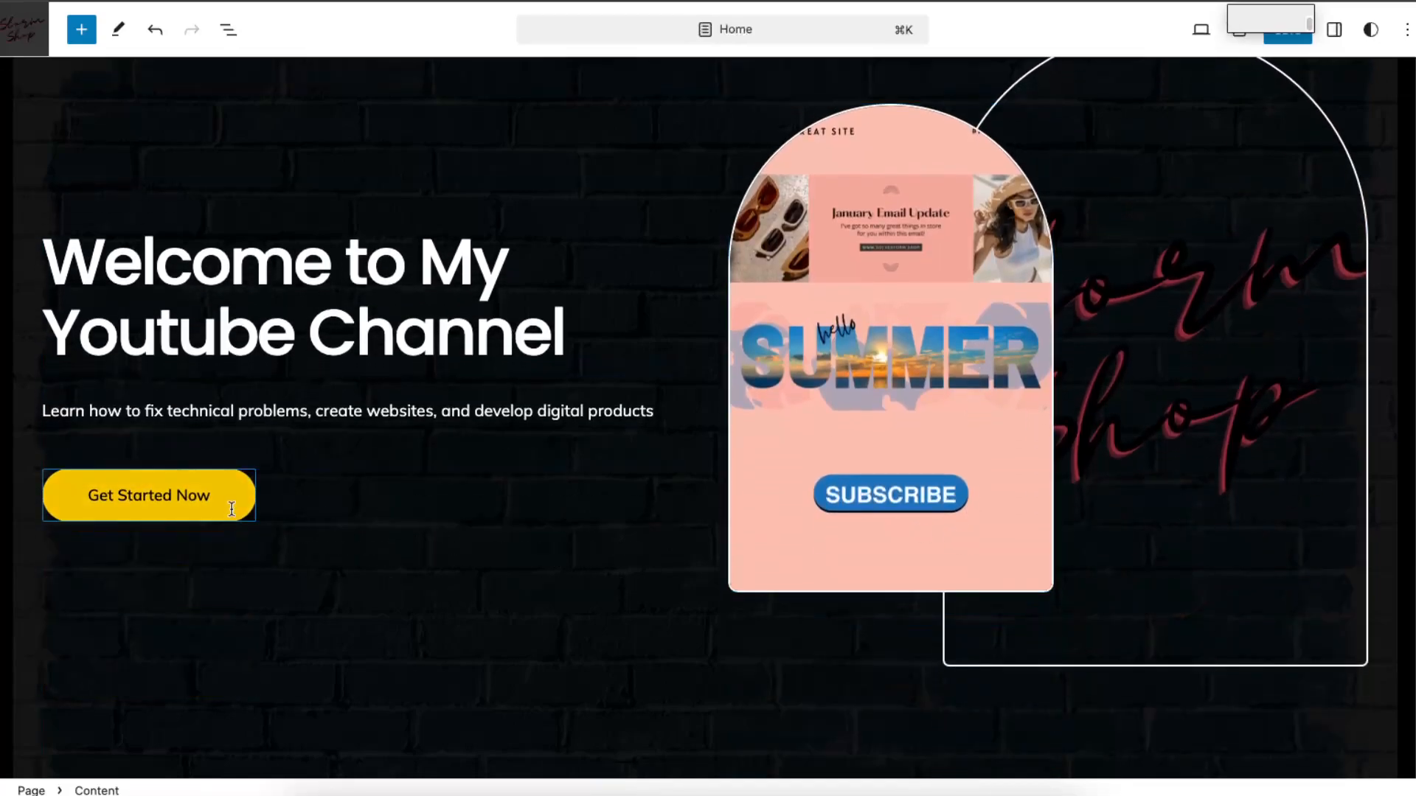
Step: Change the label of the yellow button in the Home page's hero section to Sign Up Now
left_click(230, 496)
left_click_drag(227, 496, 92, 490)
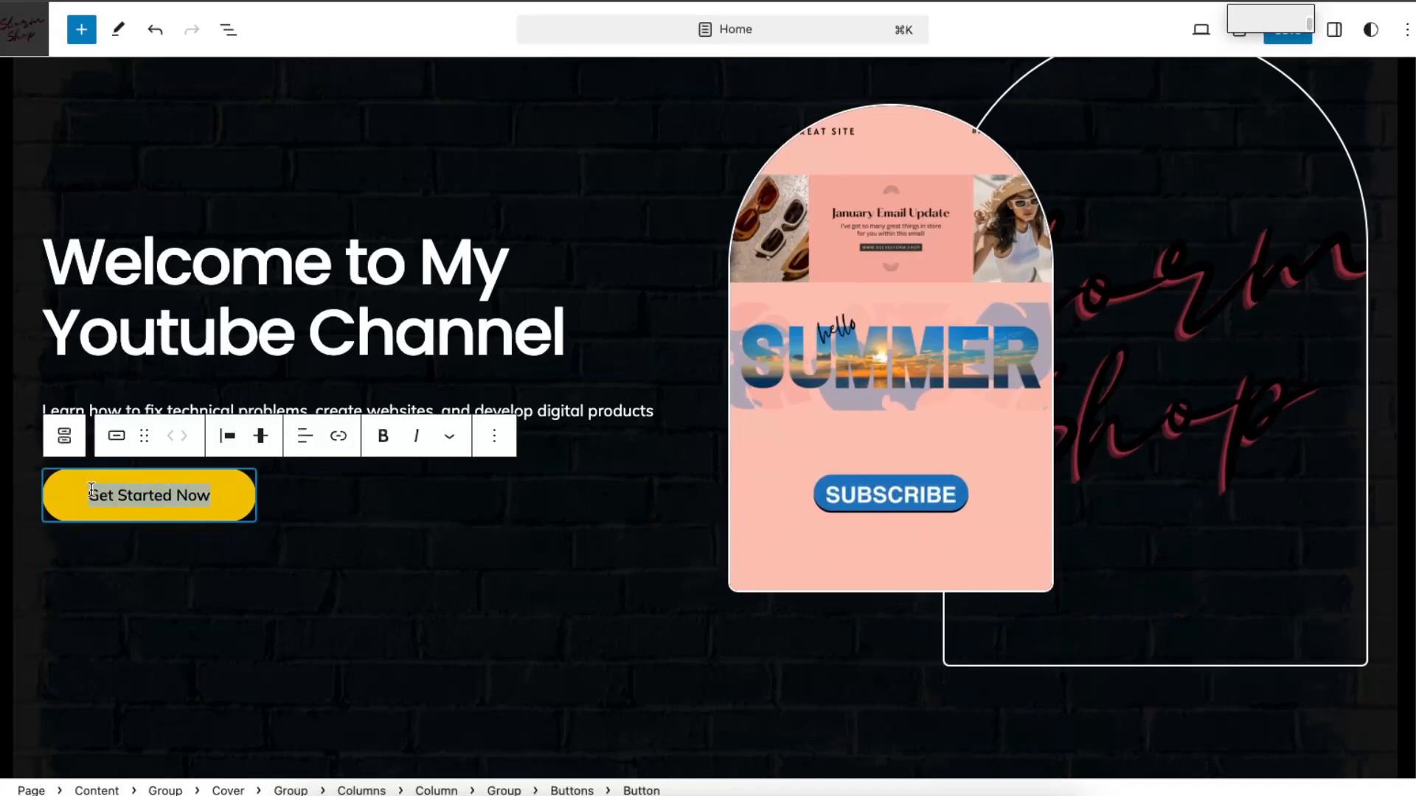
type("Sign ")
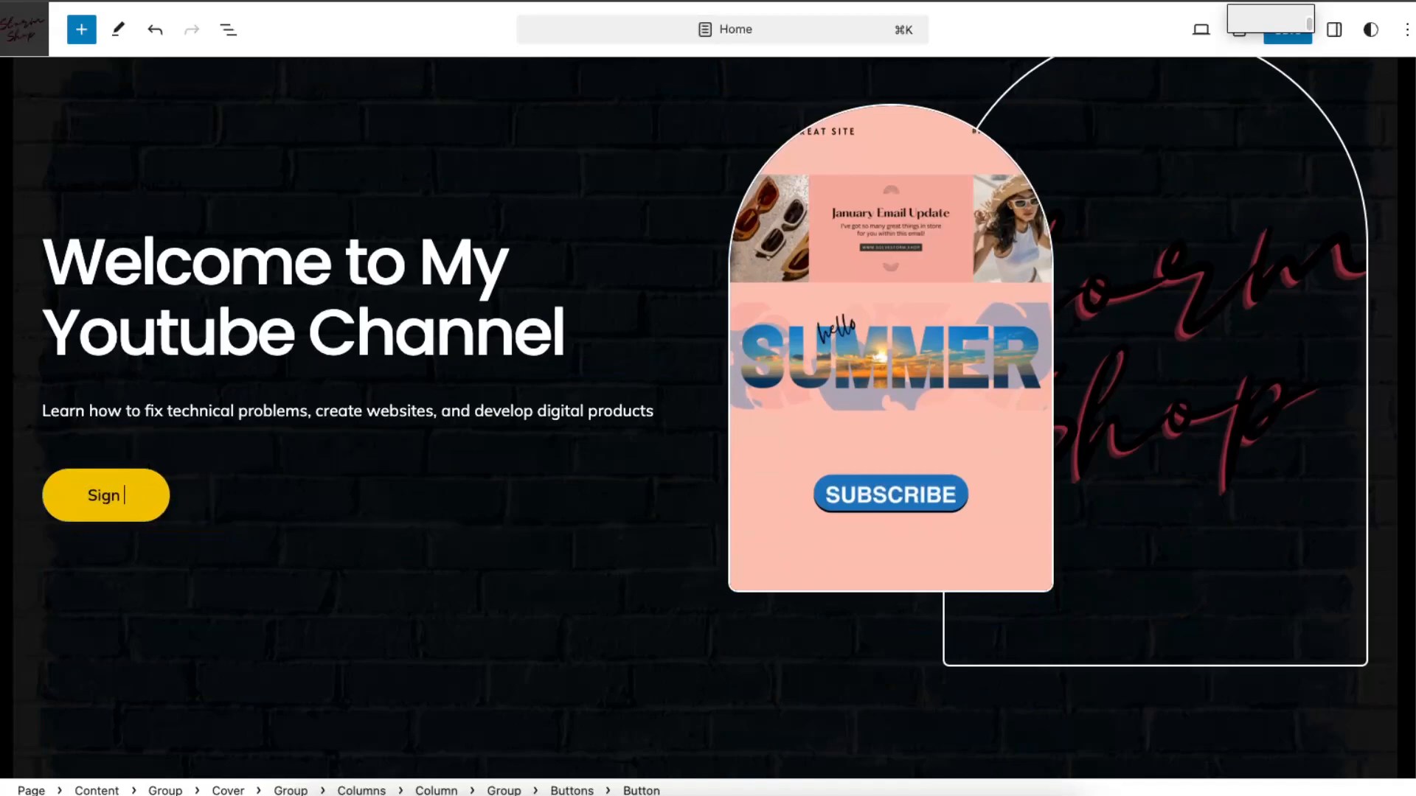
type("Up Now")
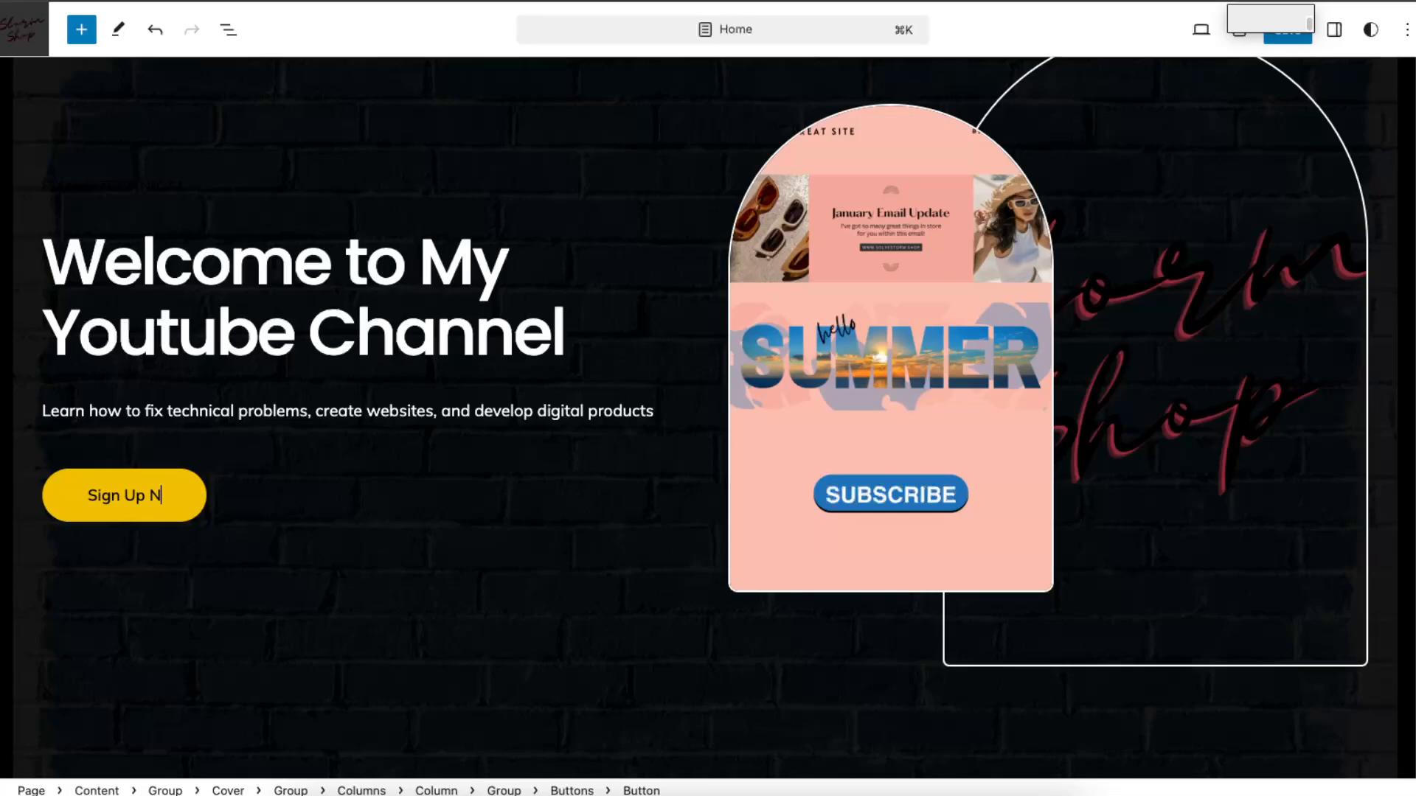
left_click(547, 568)
Step: Examine the text blocks in the welcome section below the hero and the Youtube channel section beneath it
scroll(547, 568, "down", 3)
scroll(551, 569, "down", 4)
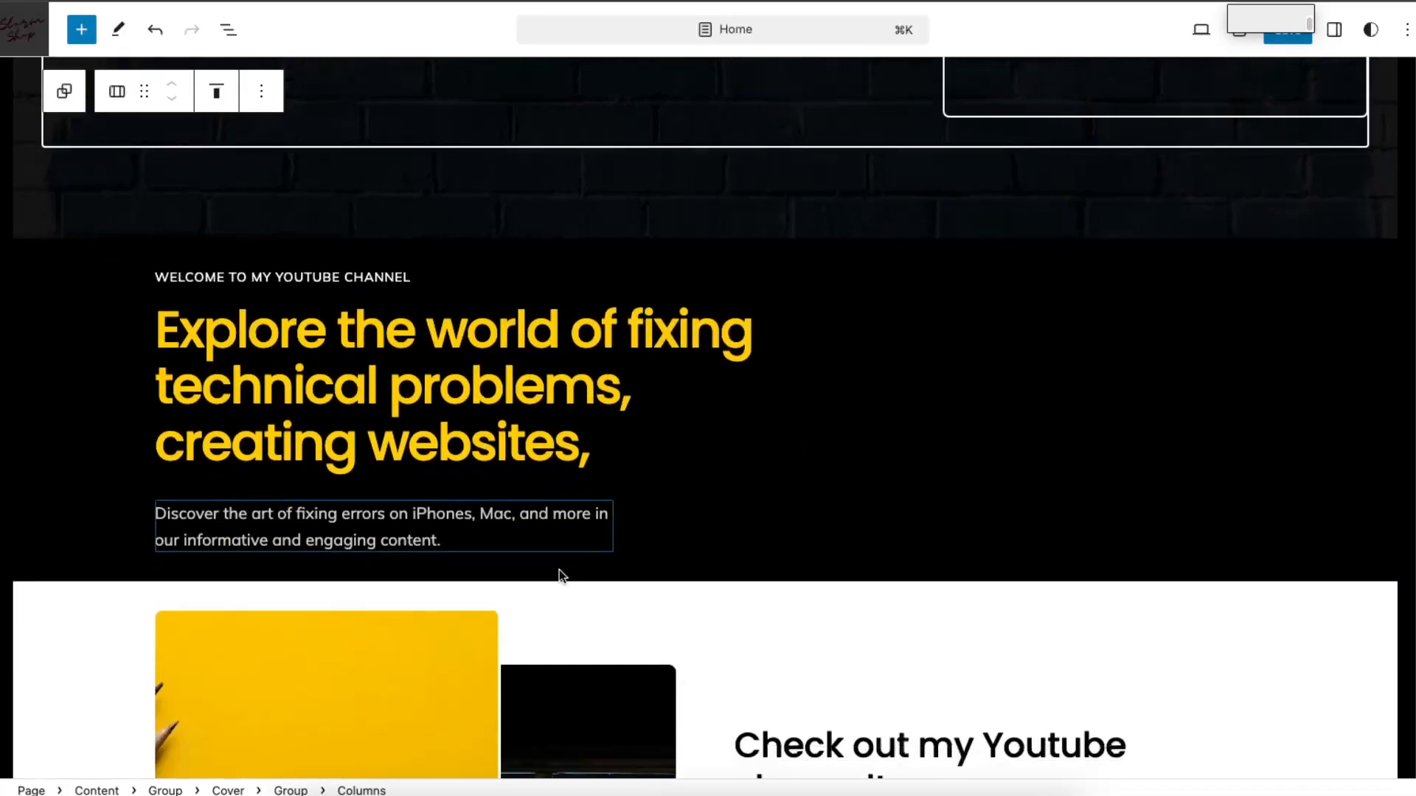
left_click(258, 274)
left_click(244, 334)
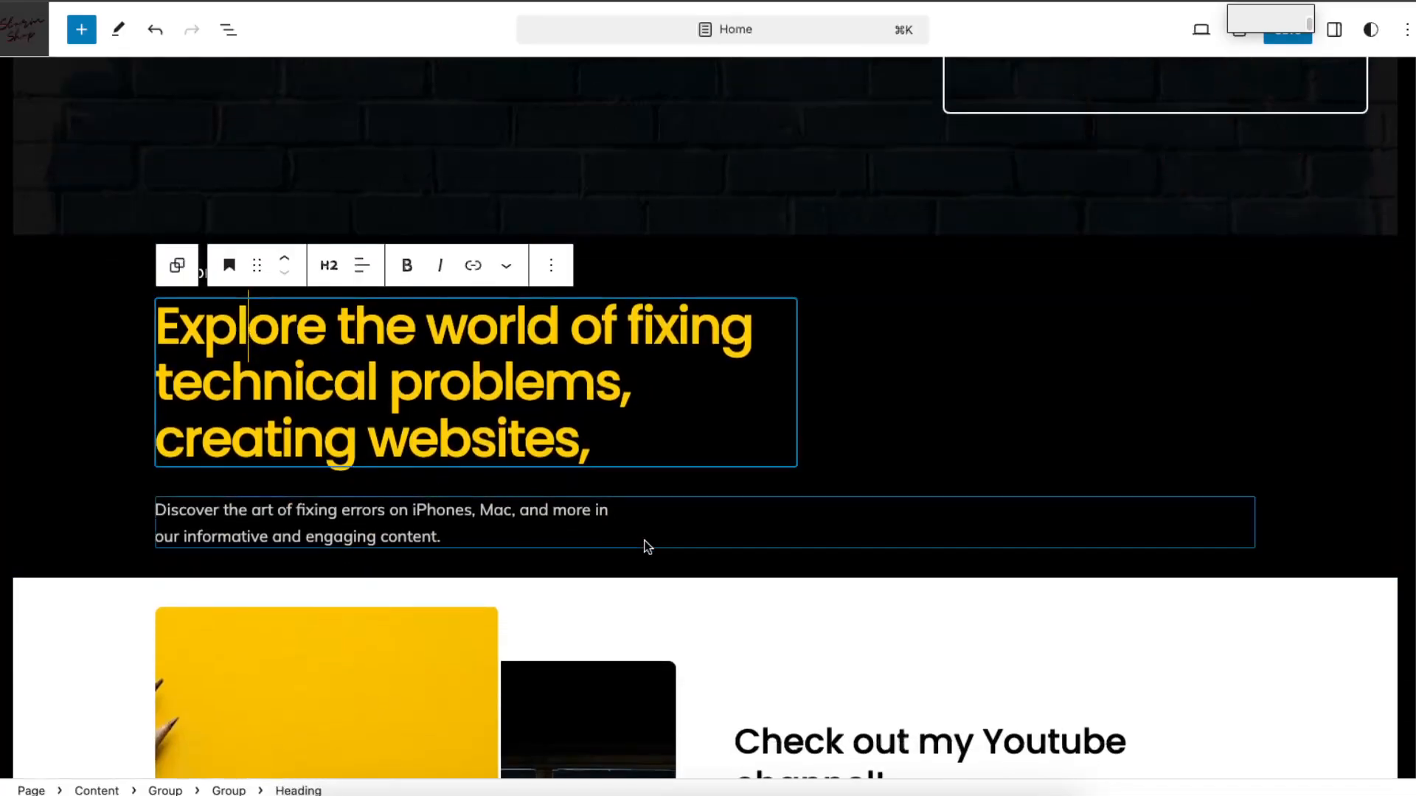
left_click(522, 512)
scroll(526, 516, "down", 4)
scroll(516, 508, "down", 2)
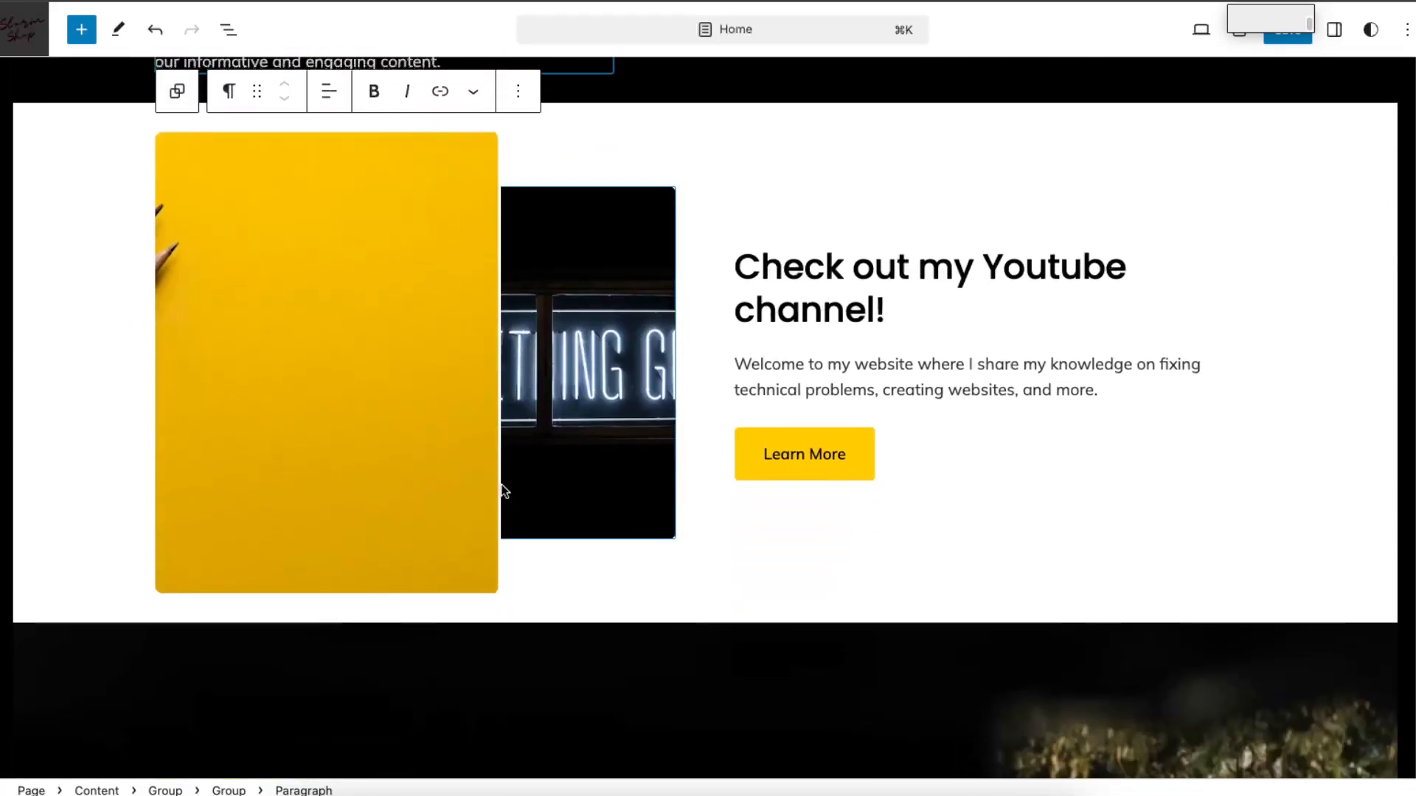
Step: Make the yellow image beside the "Check out my Youtube channel!" text slightly narrower and return to the list of pages
scroll(342, 386, "up", 1)
left_click(426, 325)
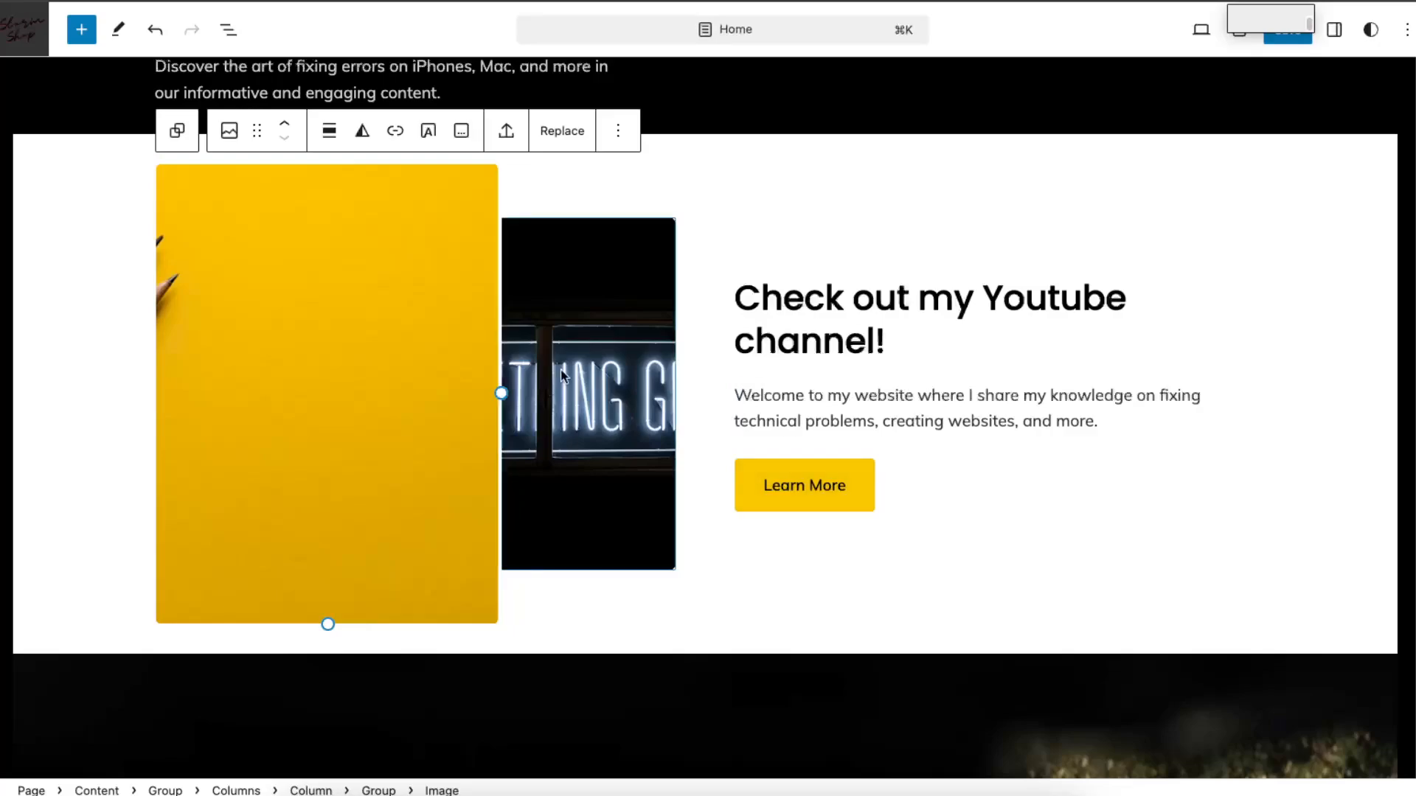
mouse_move(500, 393)
left_mouse_down()
mouse_move(395, 386)
mouse_move(484, 389)
left_mouse_up()
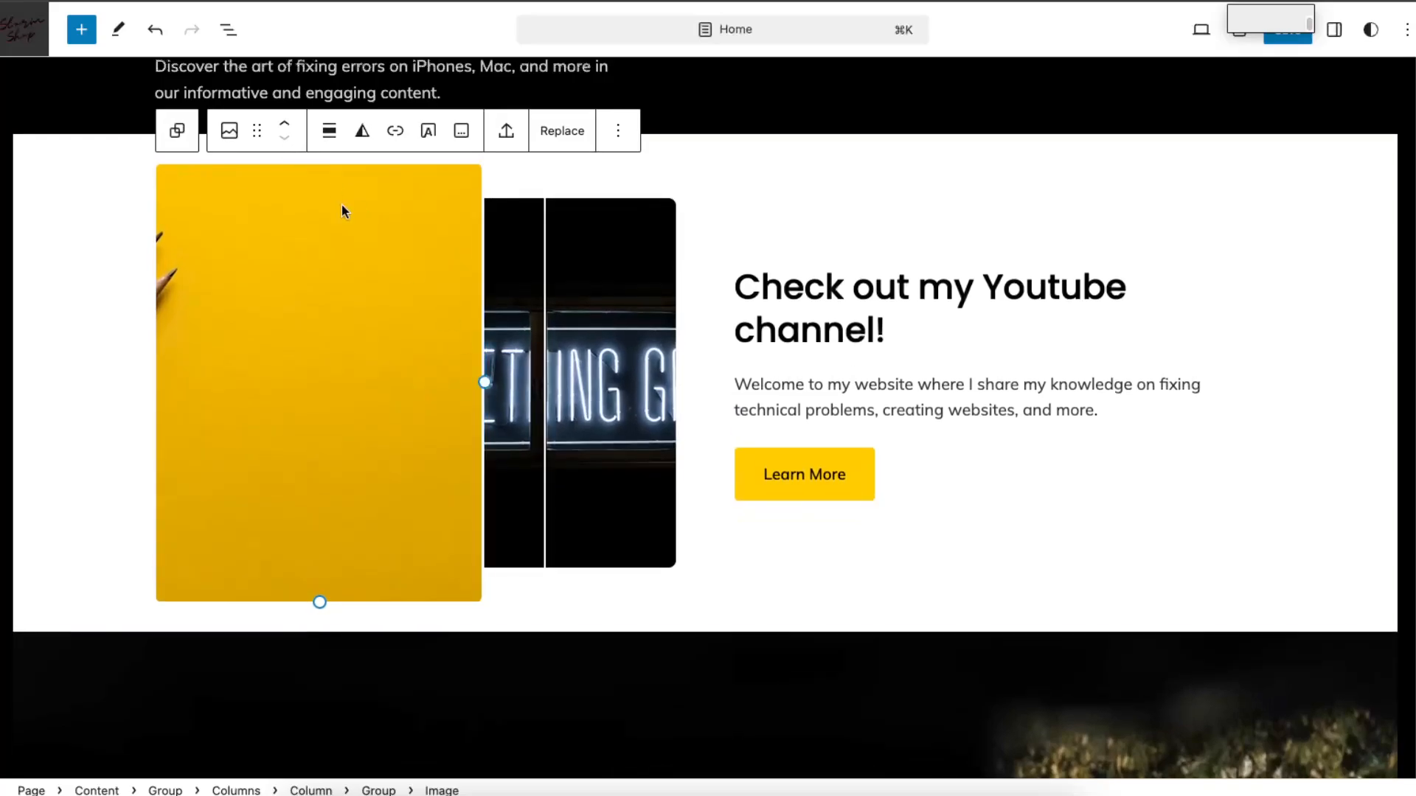
scroll(295, 192, "up", 1)
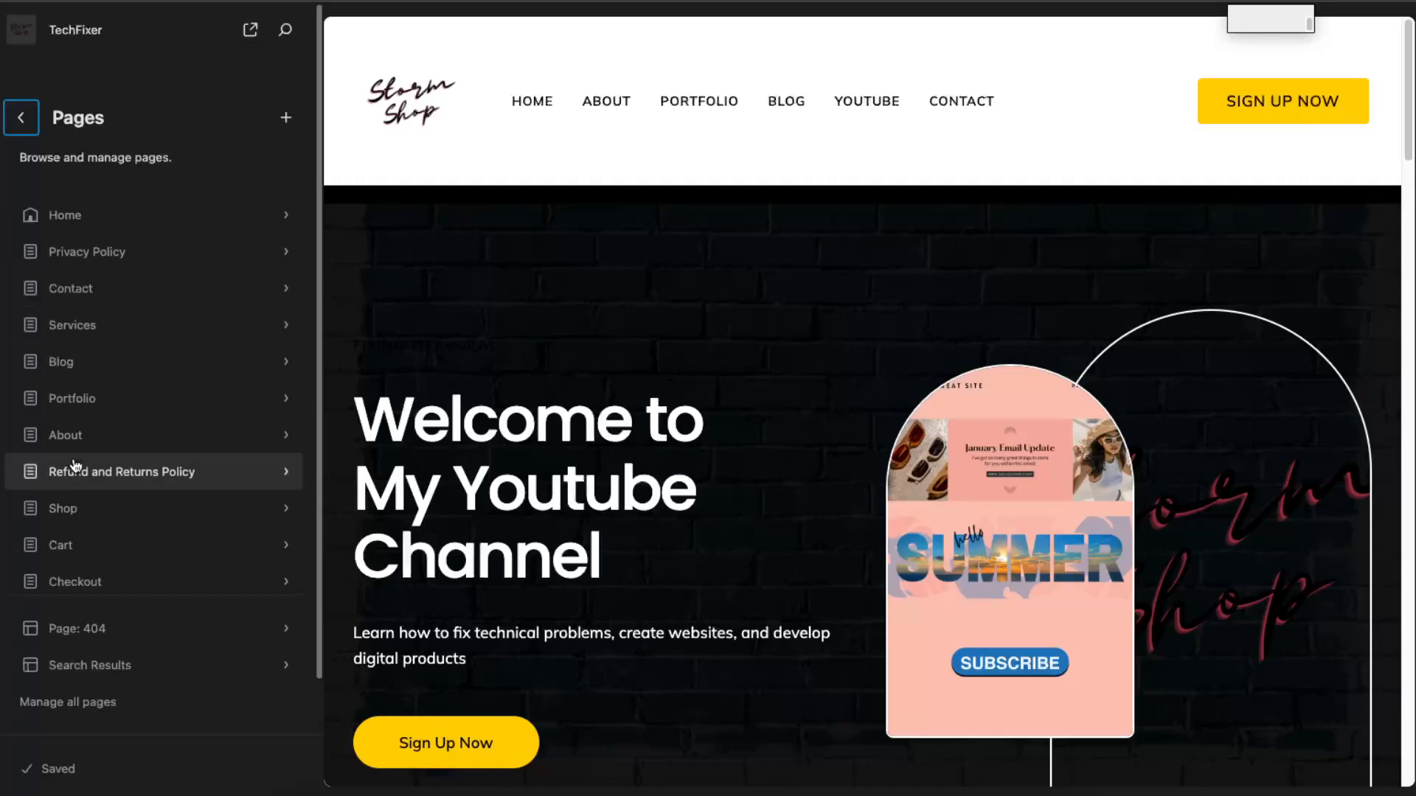
Step: View the form for drafting a new page and read through the Refund and Returns Policy page
left_click(287, 119)
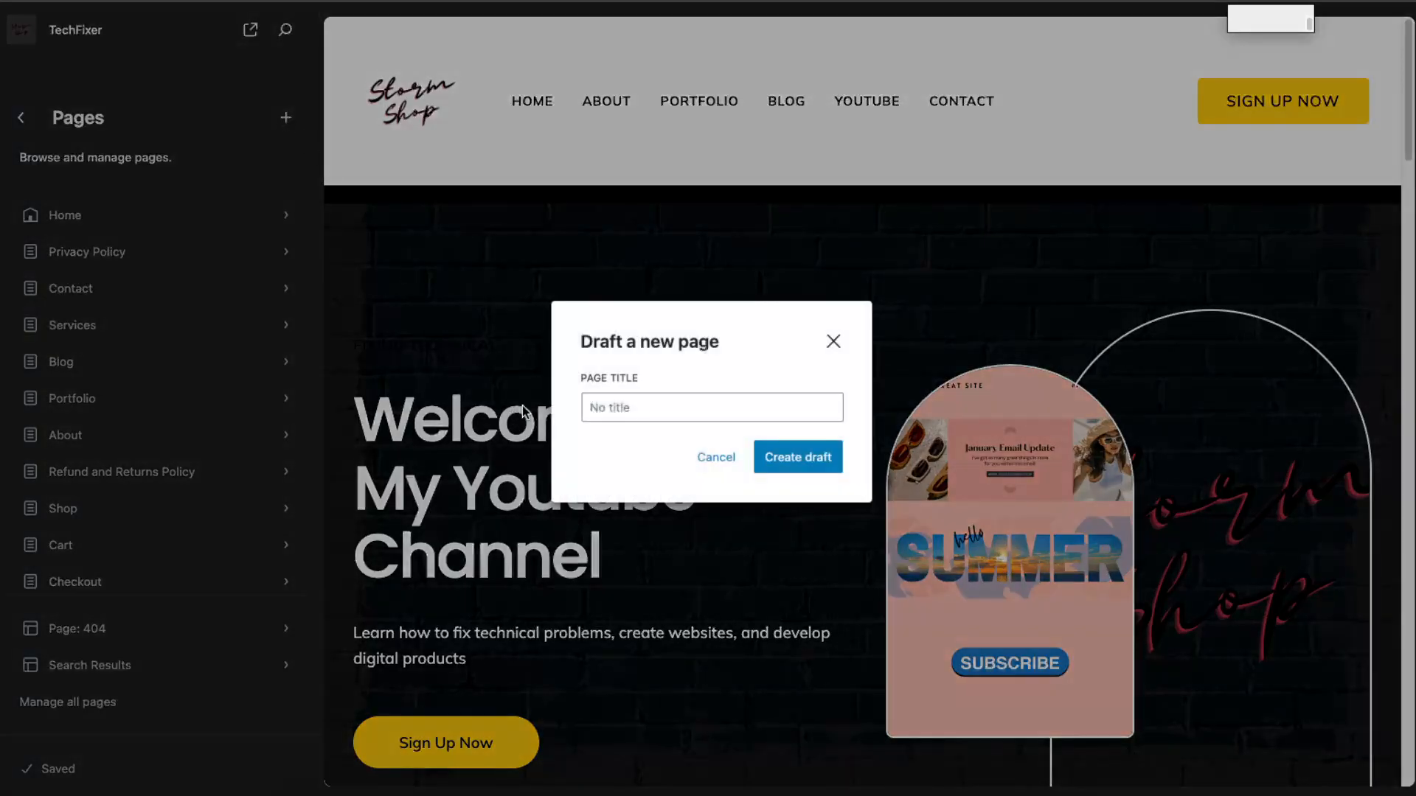
left_click(833, 340)
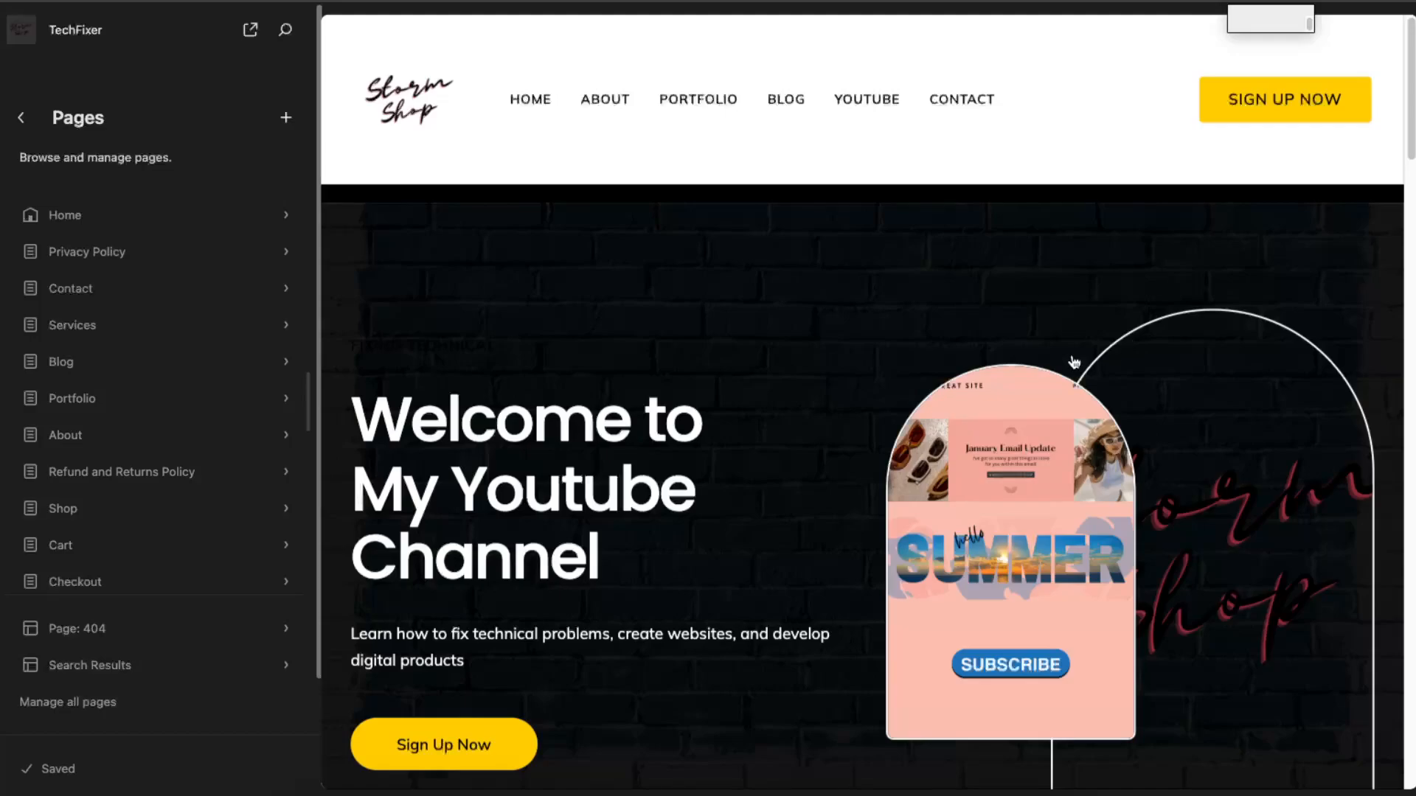
left_click(151, 472)
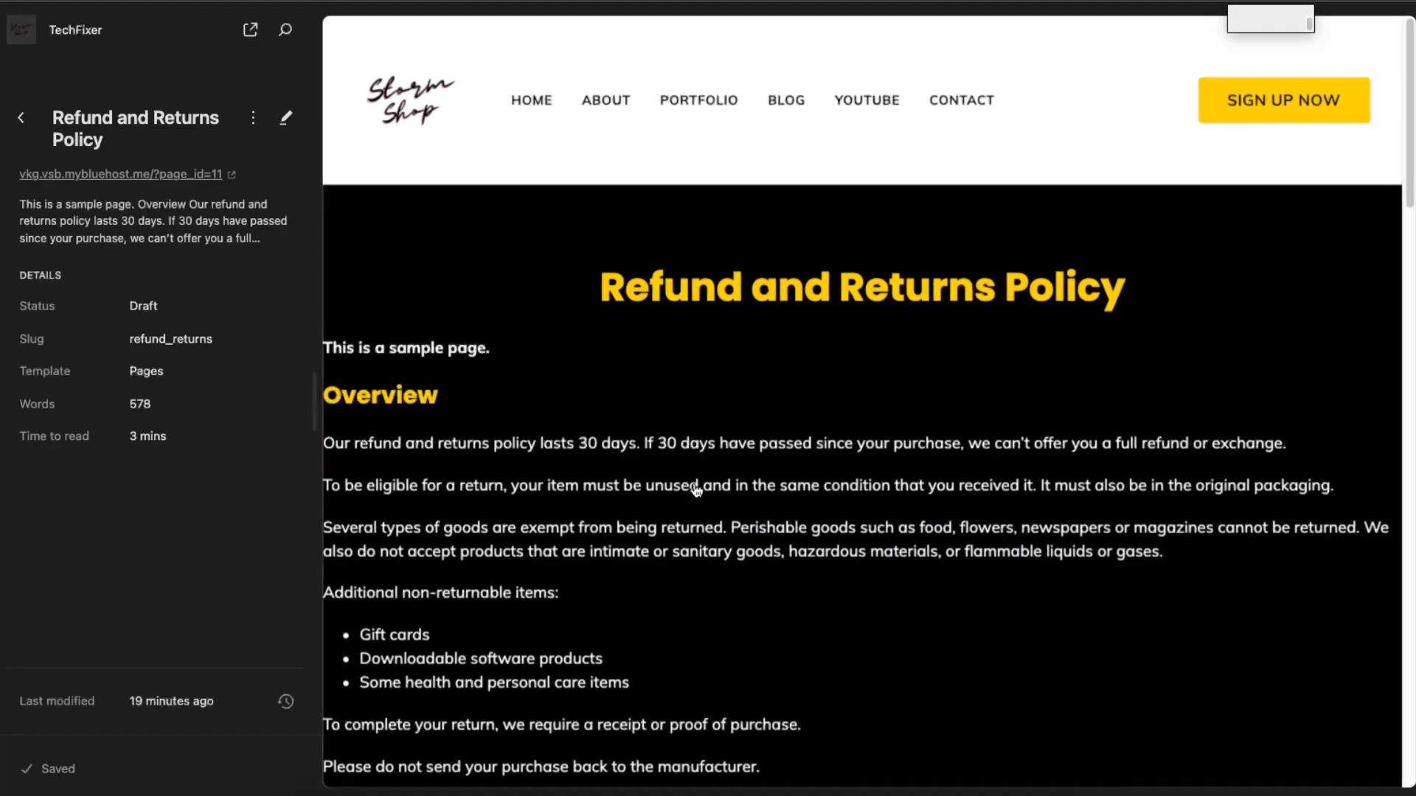
scroll(720, 503, "down", 7)
scroll(719, 503, "up", 7)
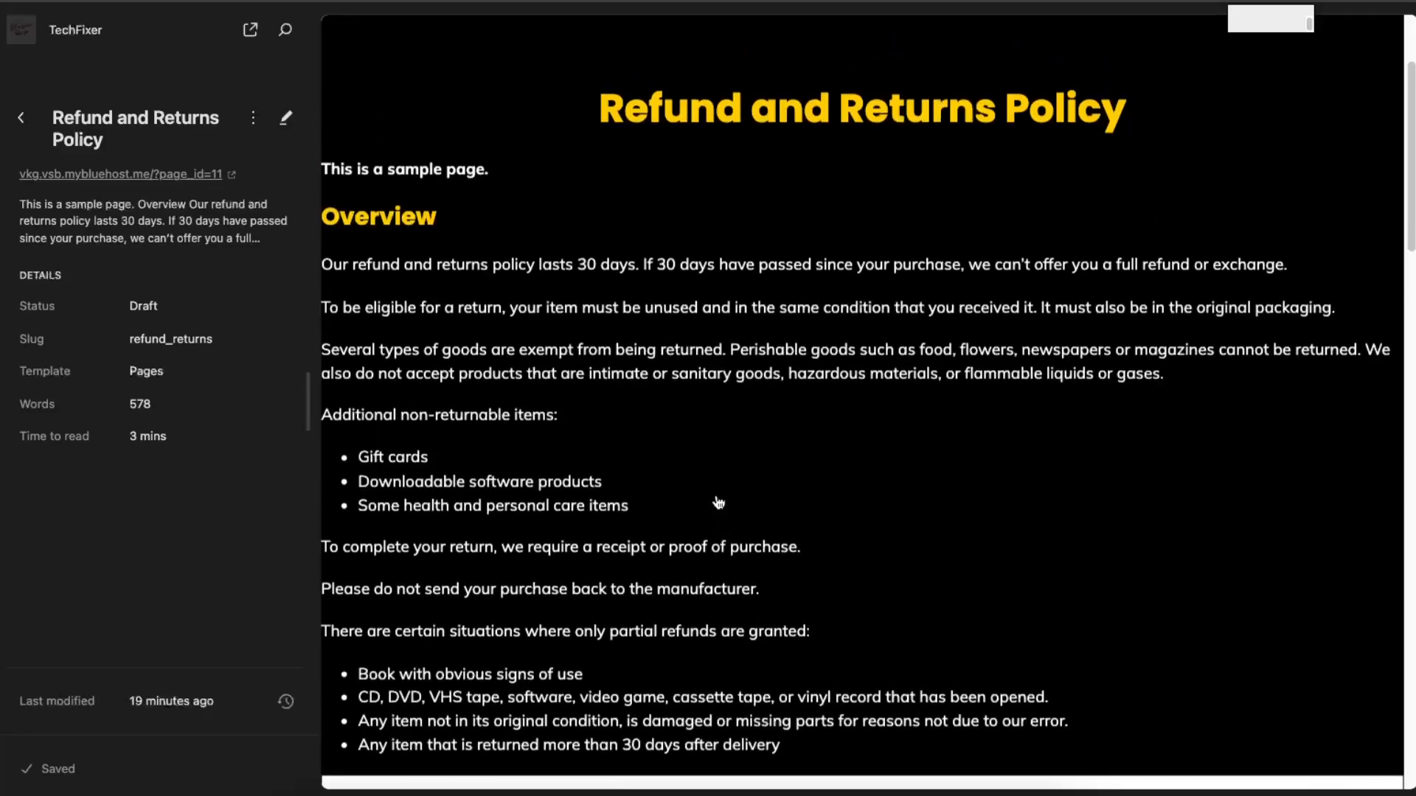
scroll(720, 503, "up", 1)
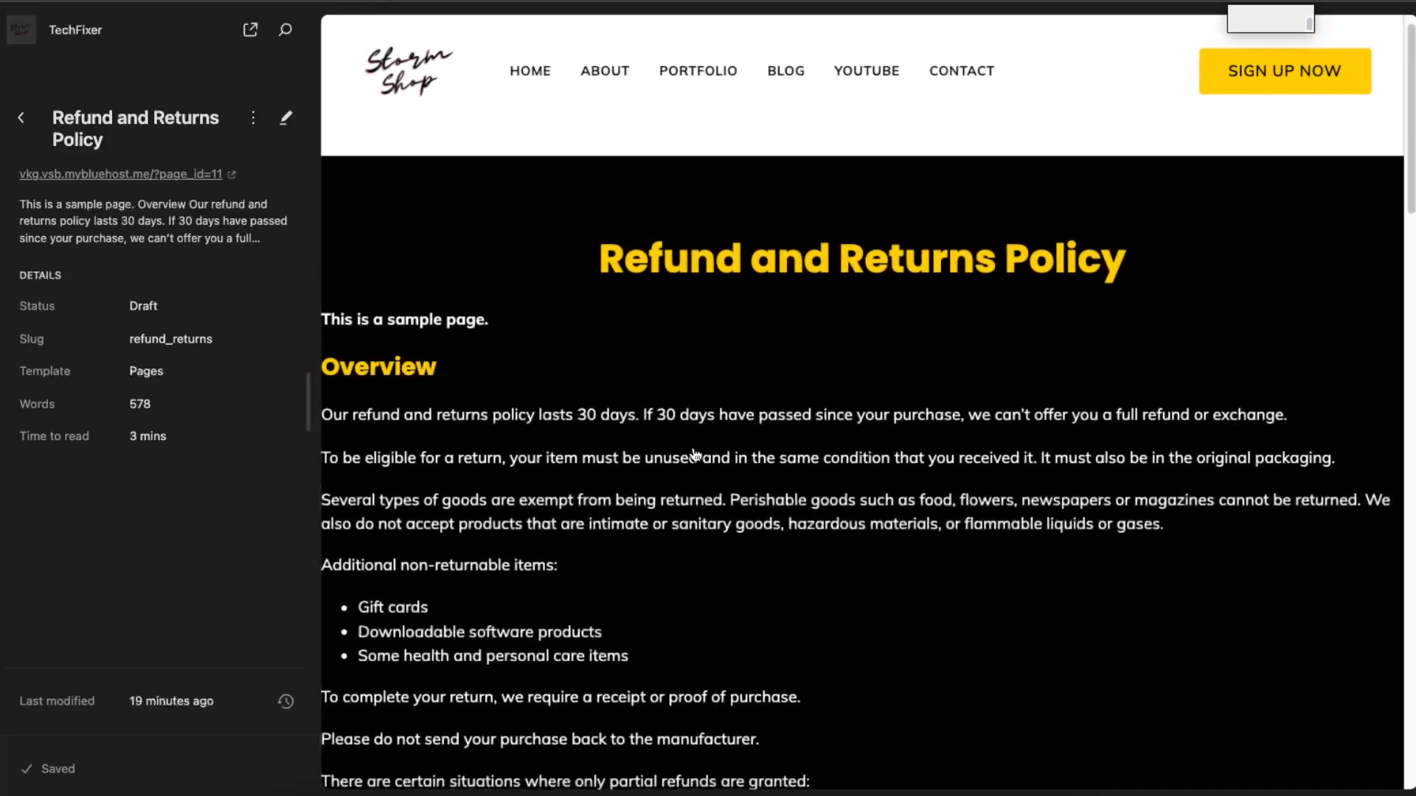
left_click(21, 118)
Step: Look over the Contact page from header to footer and open the preview of the About page
left_click(130, 288)
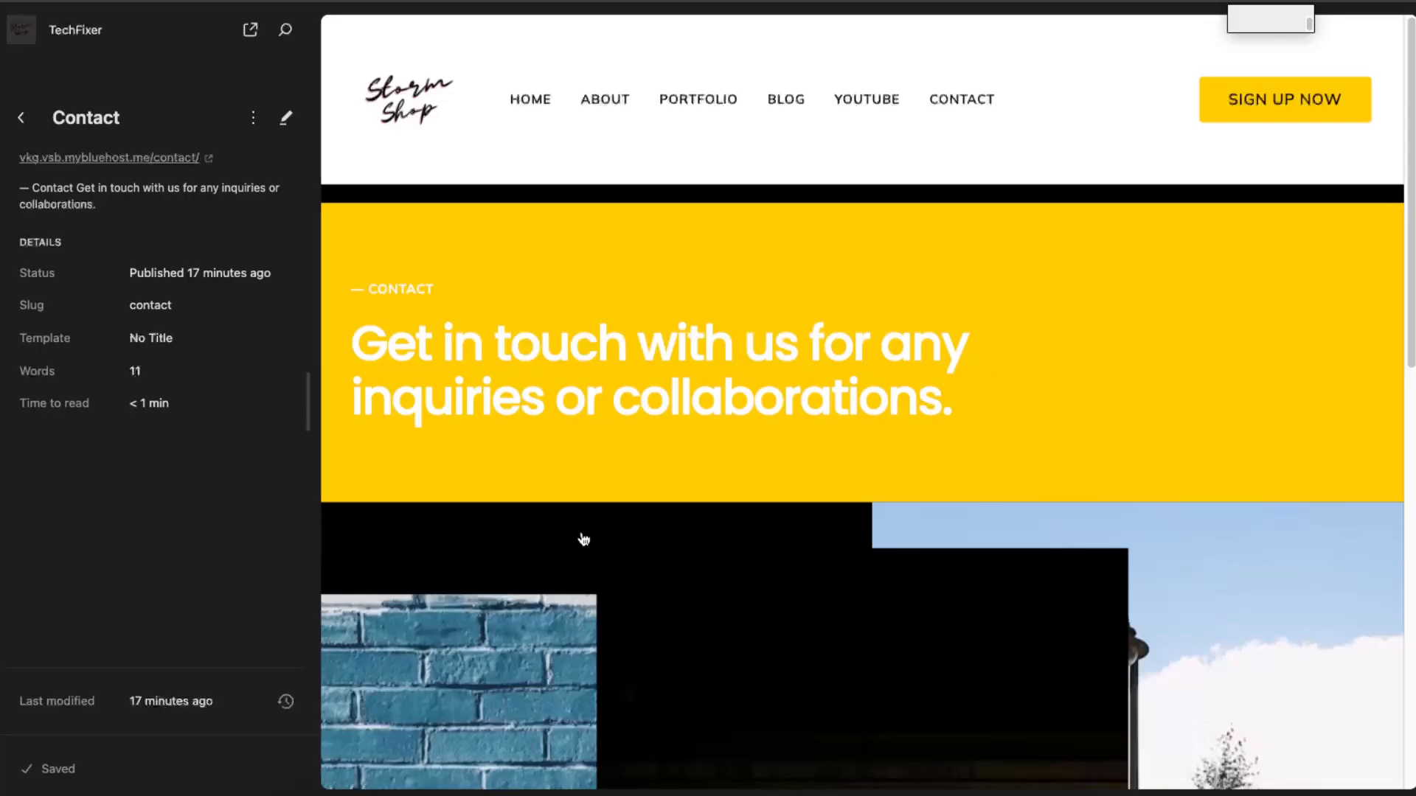
scroll(922, 446, "down", 4)
scroll(926, 443, "down", 8)
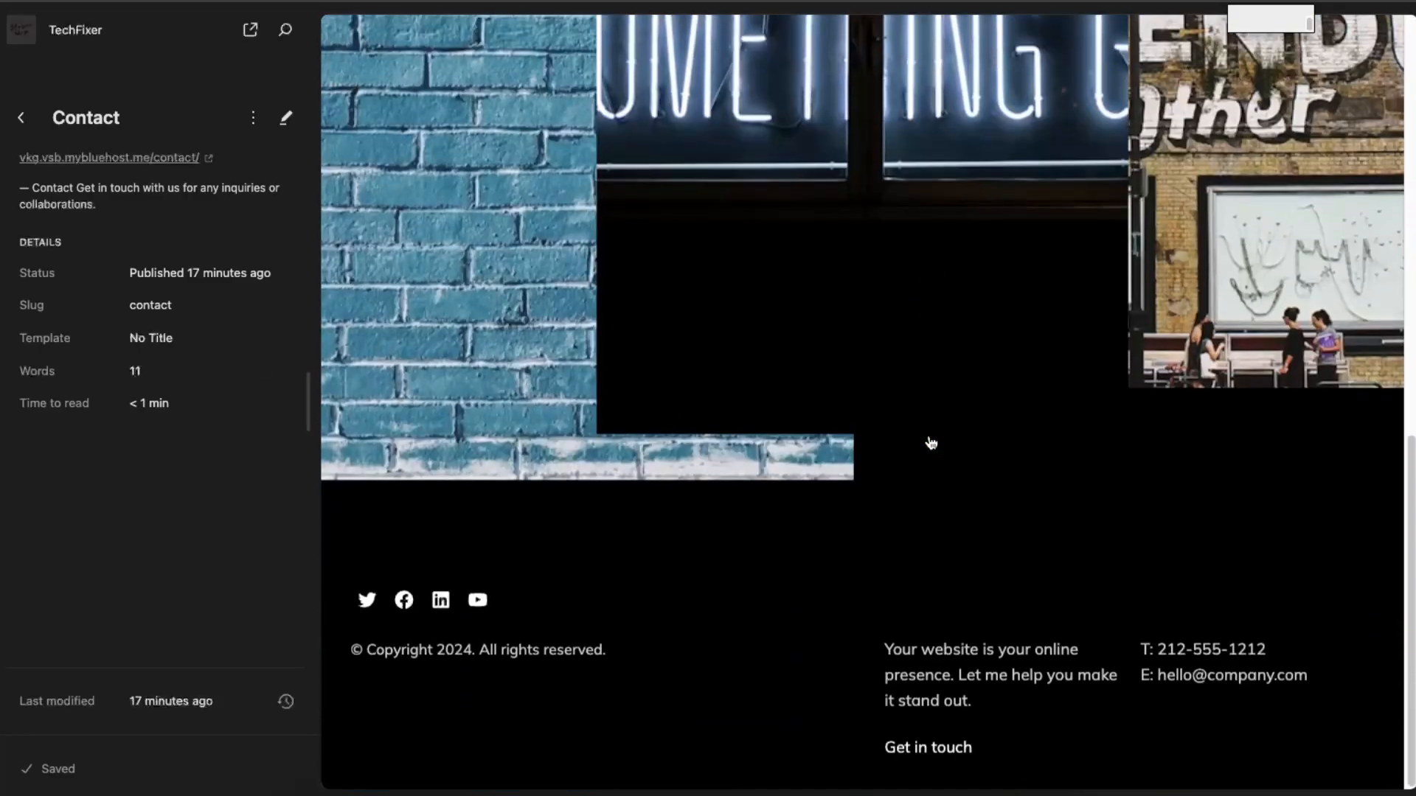
scroll(832, 328, "up", 12)
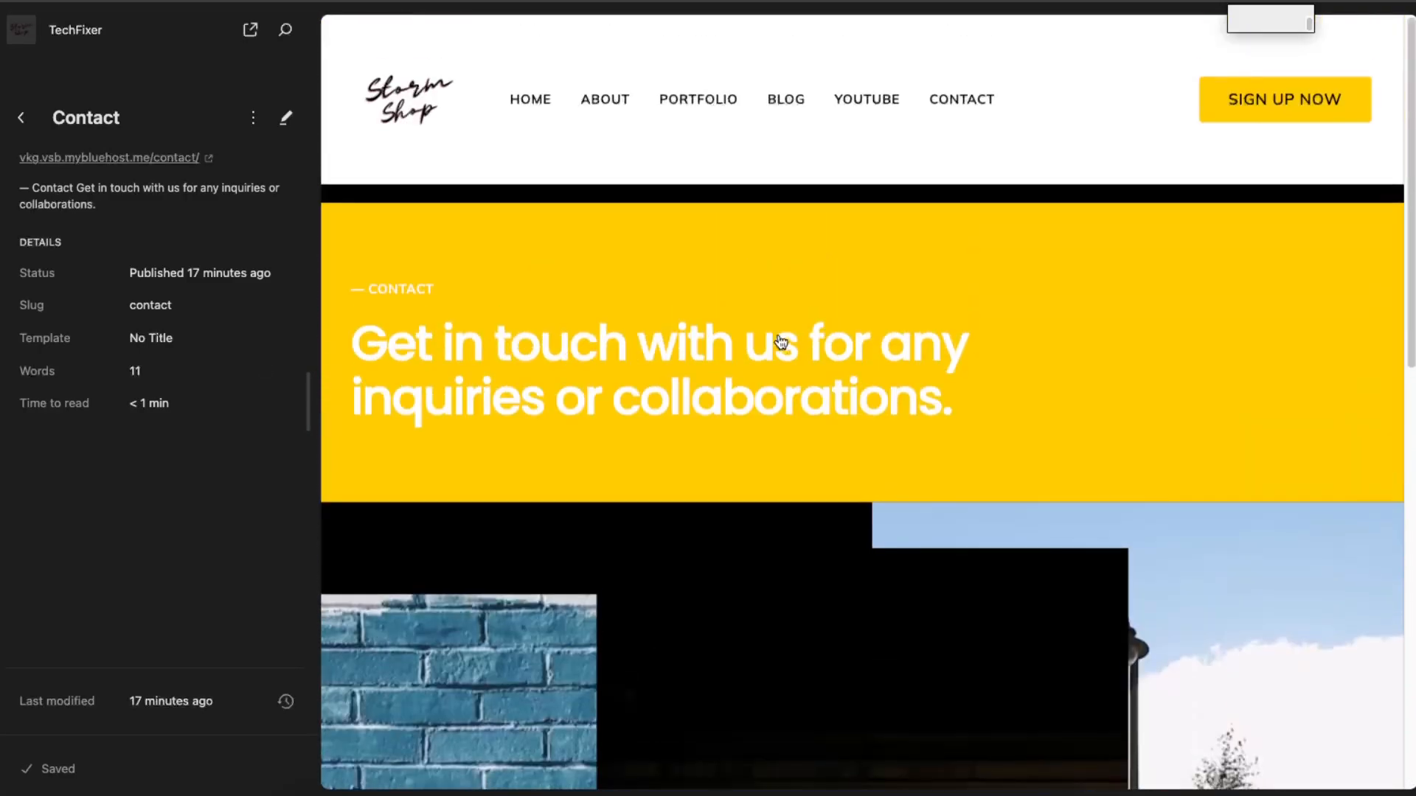
left_click(21, 117)
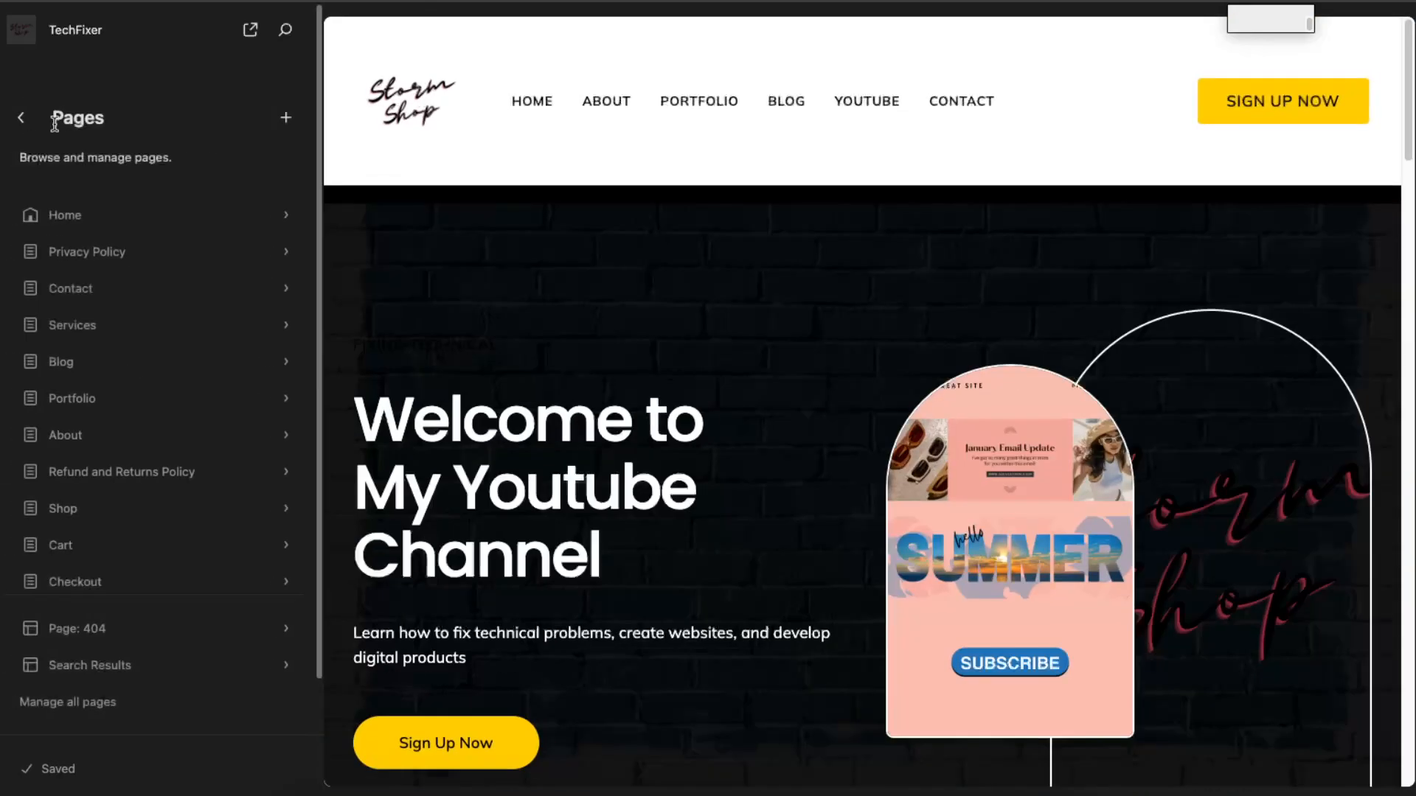
left_click(78, 437)
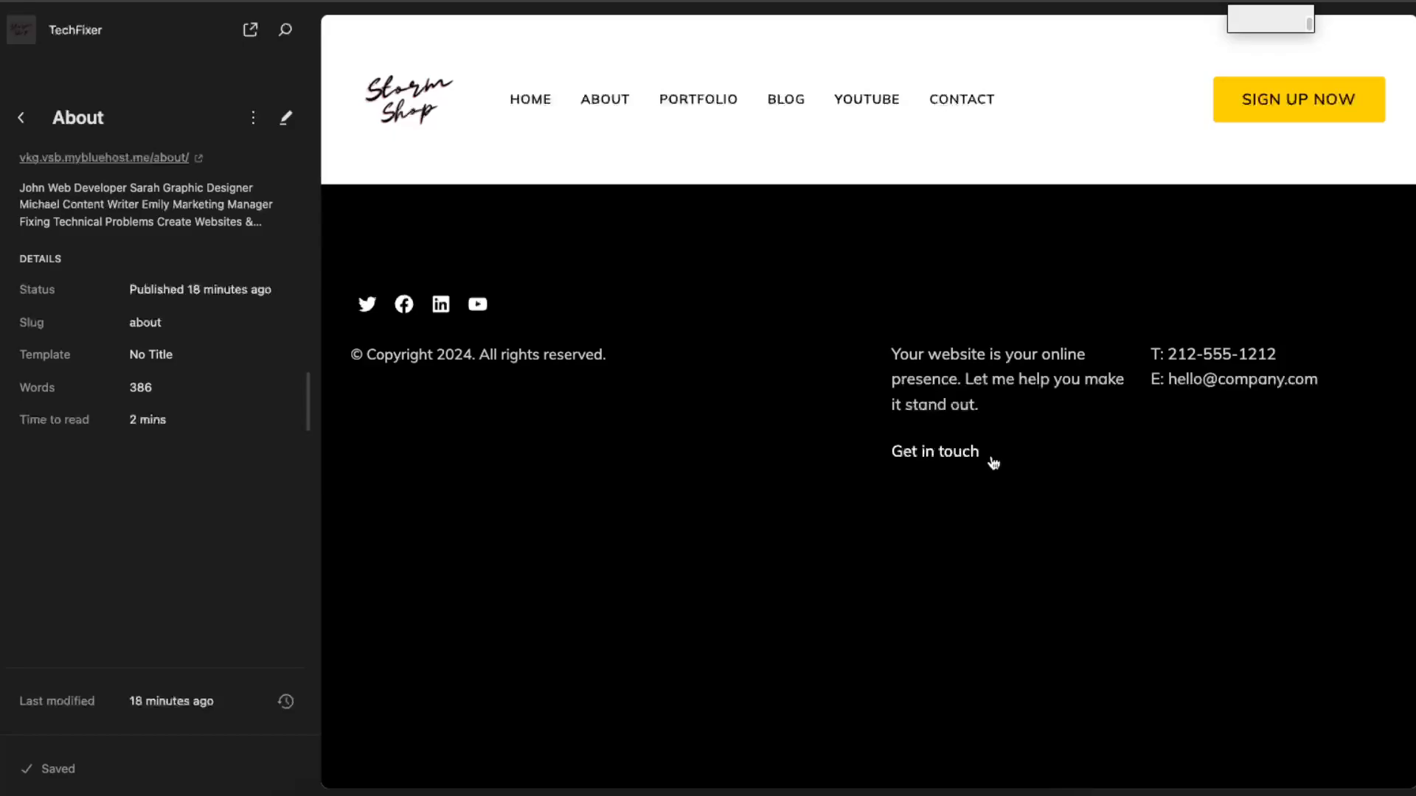
Step: Look over the About page's team profiles, call-to-action, frequently asked questions and testimonials, and open the page for editing
scroll(1021, 357, "down", 10)
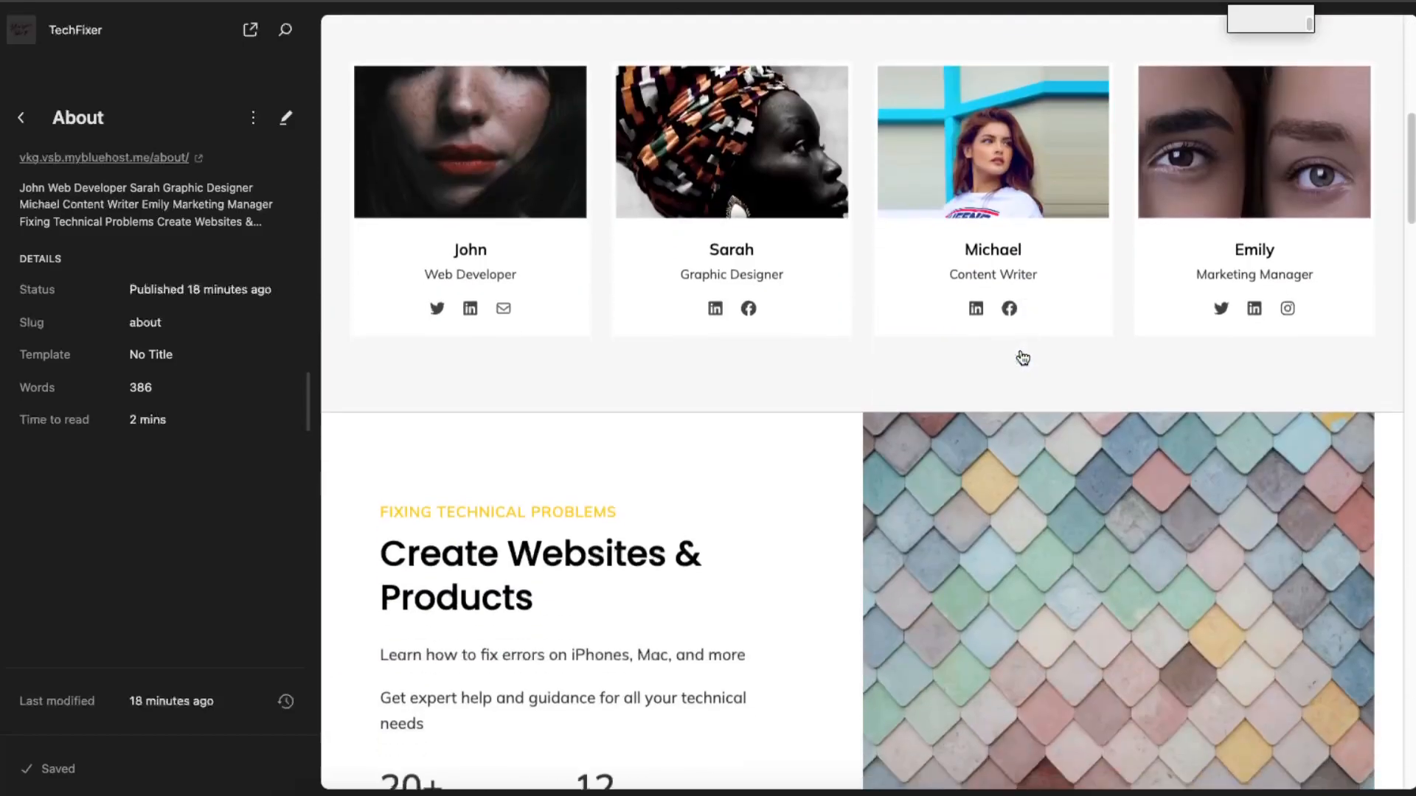
scroll(1022, 357, "down", 10)
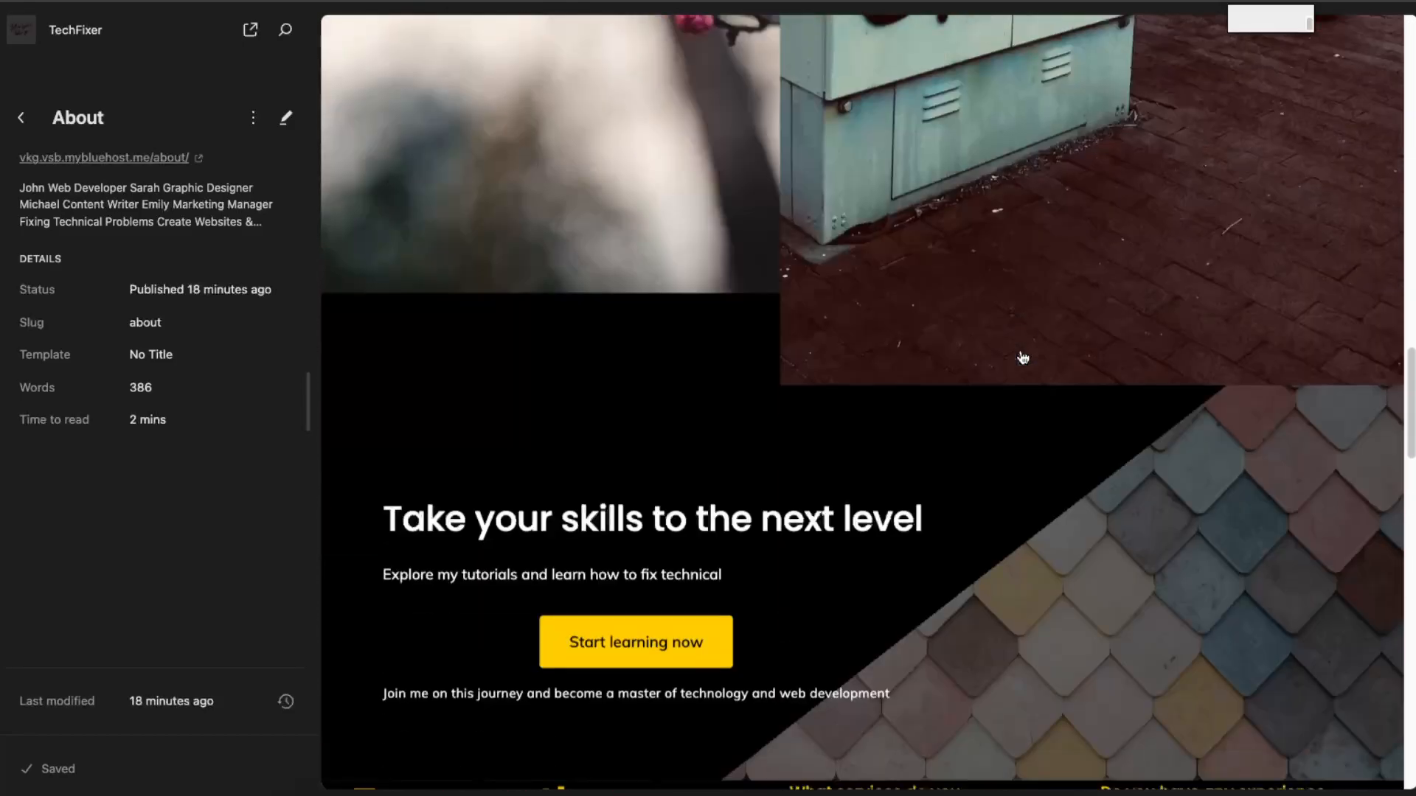
scroll(1022, 357, "up", 8)
scroll(1021, 356, "down", 12)
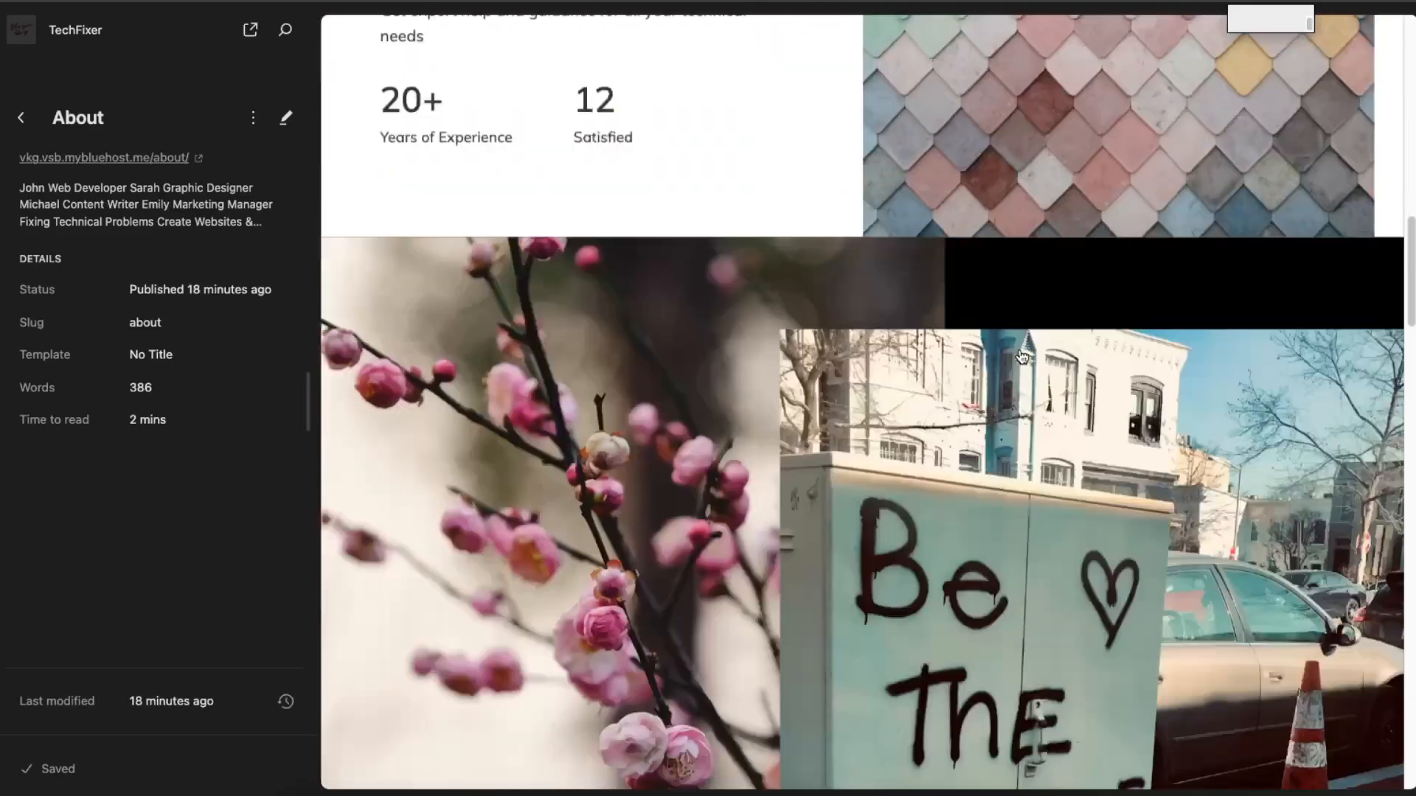
scroll(1020, 357, "down", 8)
scroll(1018, 354, "up", 6)
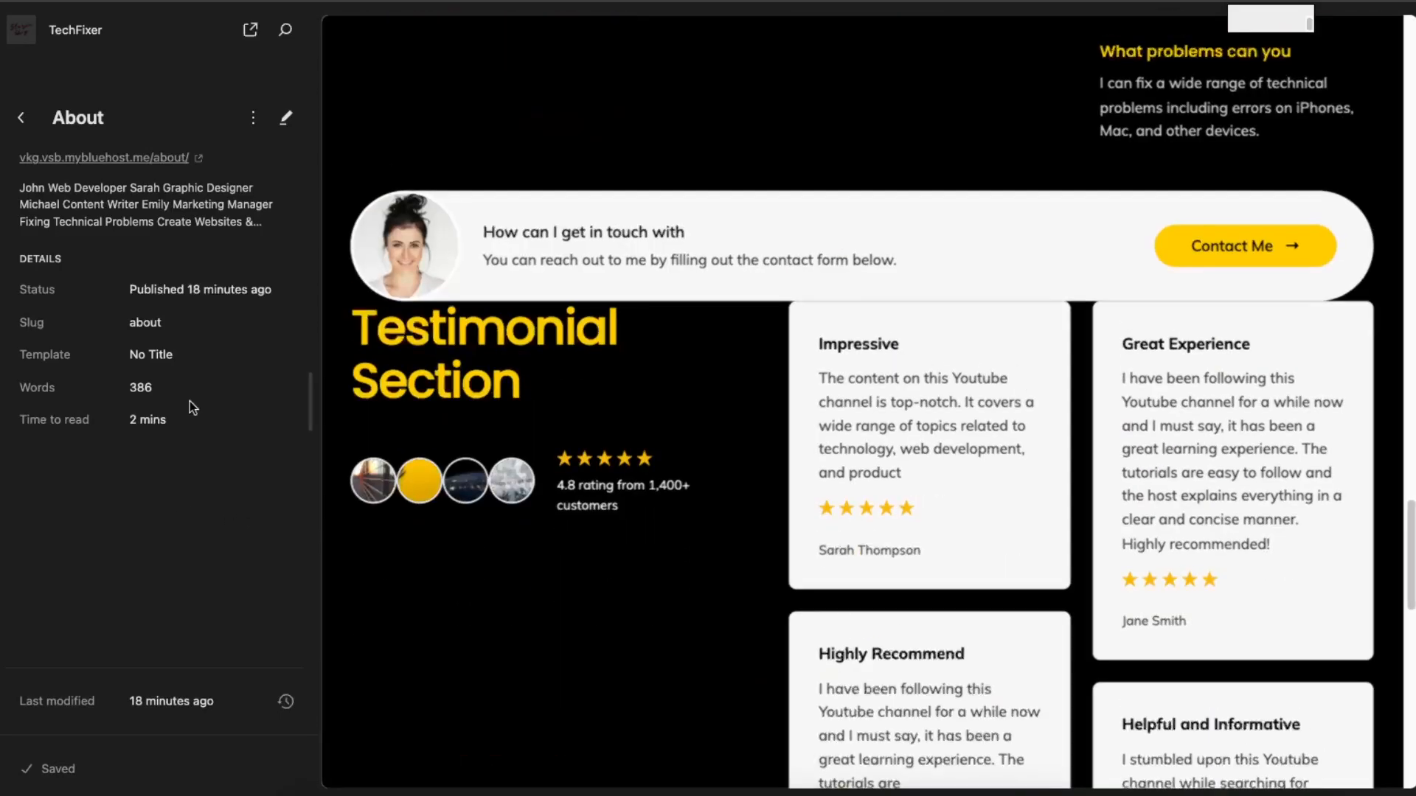
scroll(1047, 433, "down", 7)
scroll(1047, 435, "up", 7)
scroll(1047, 439, "up", 7)
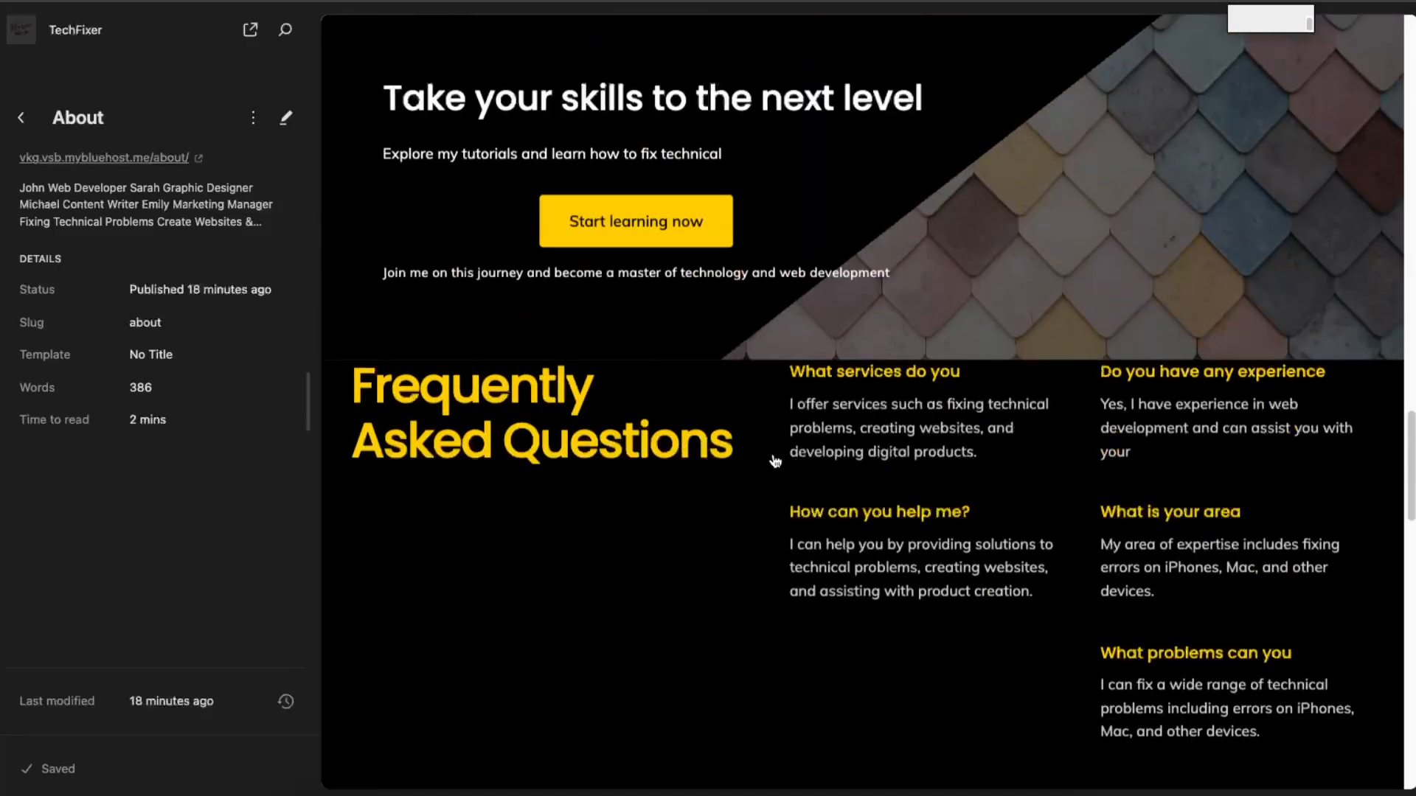
scroll(1221, 482, "up", 15)
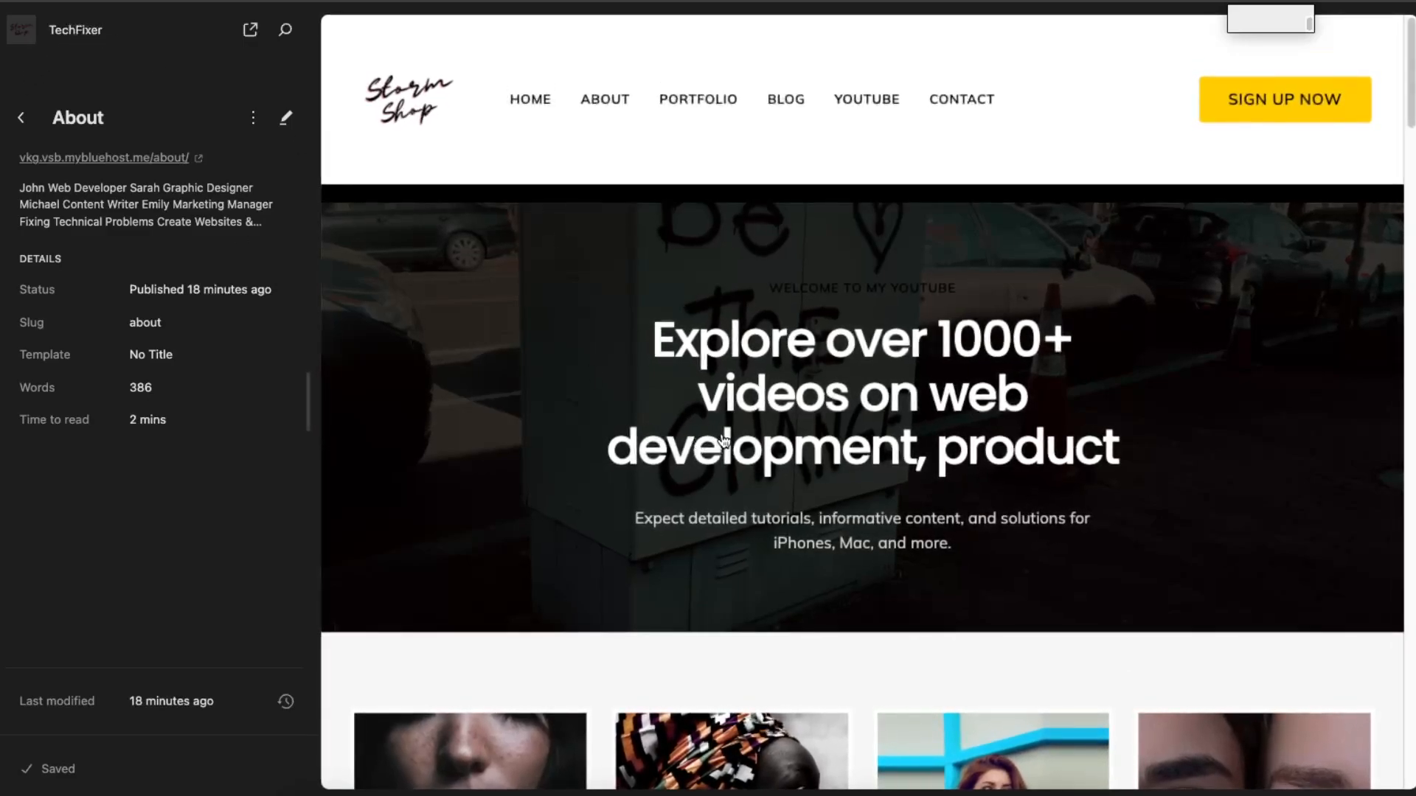
left_click(1076, 471)
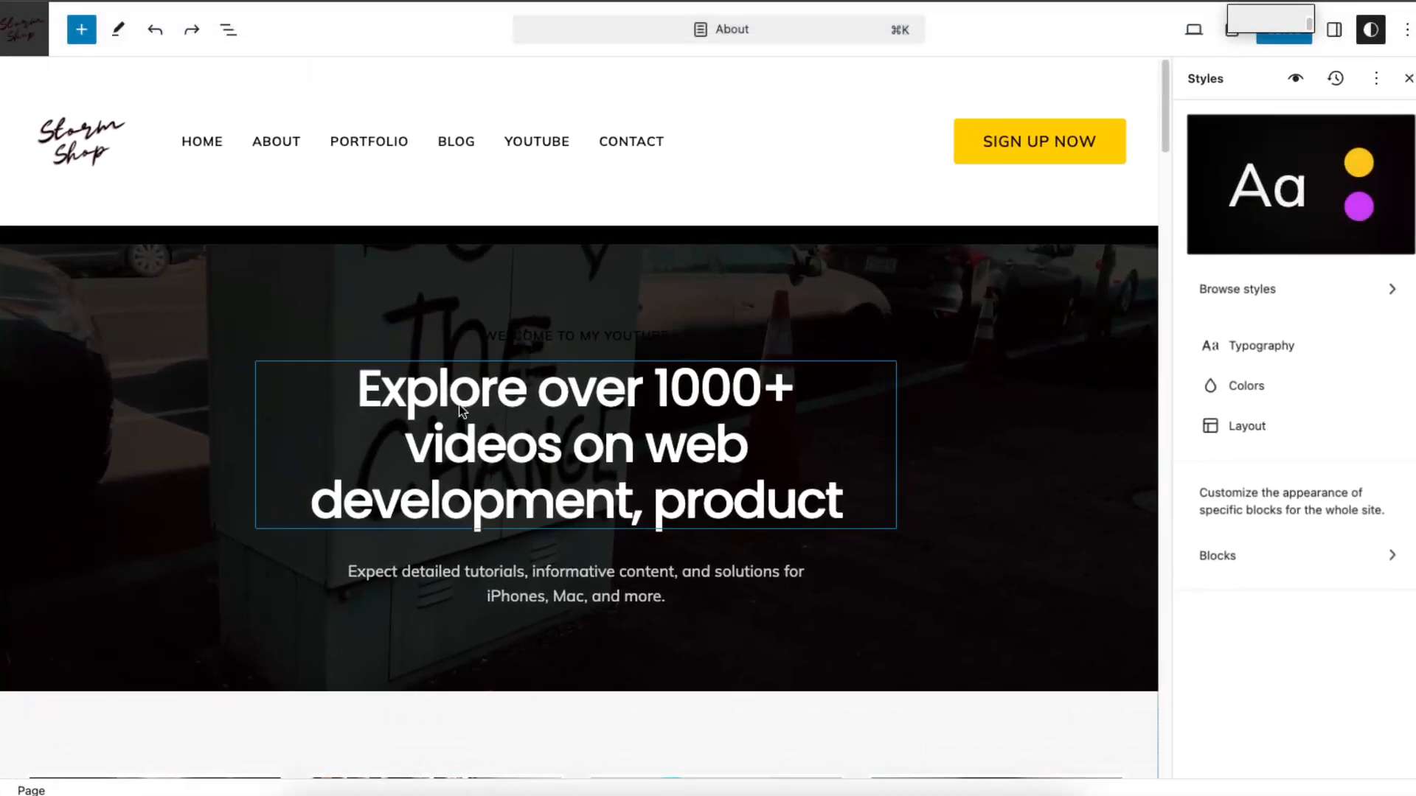